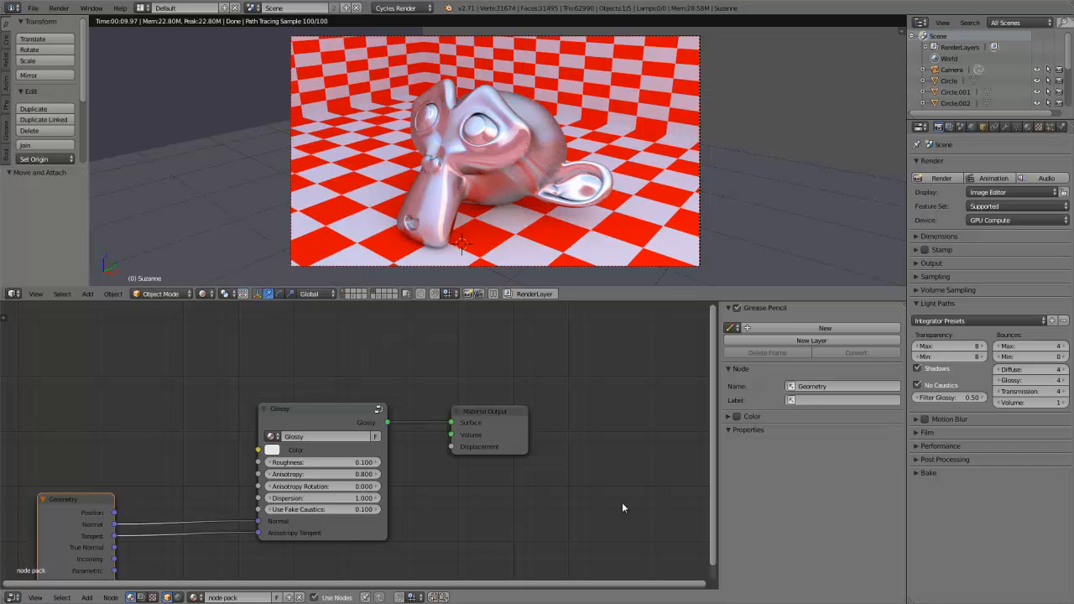
# - Move the Material Output node farther away from the Glossy group node
pyautogui.scroll(2, 456, 486)
pyautogui.scroll(2, 459, 485)
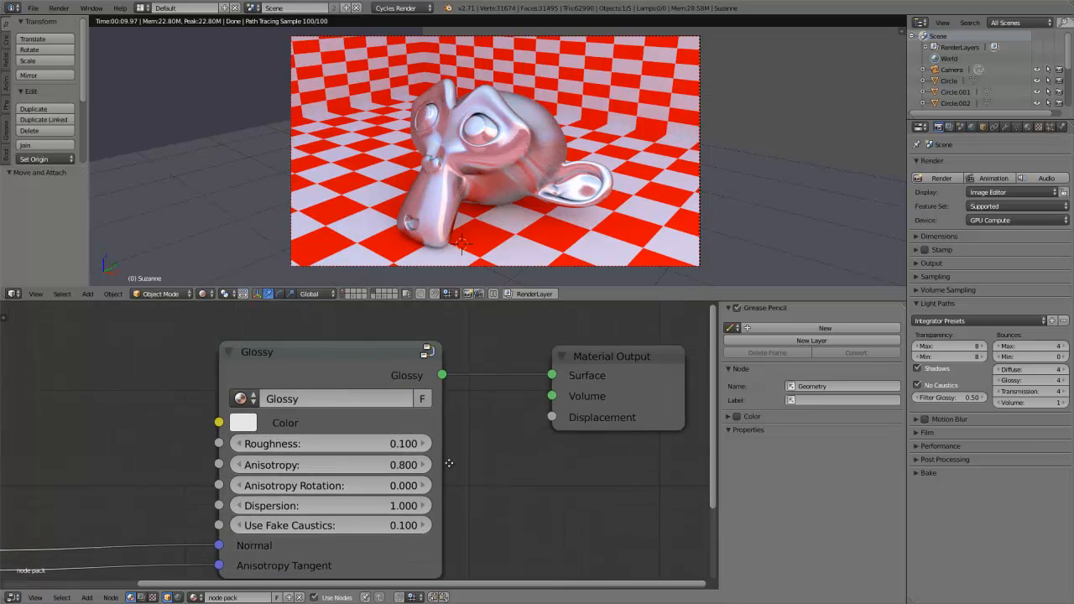
pyautogui.moveTo(585, 358); pyautogui.dragTo(682, 351)
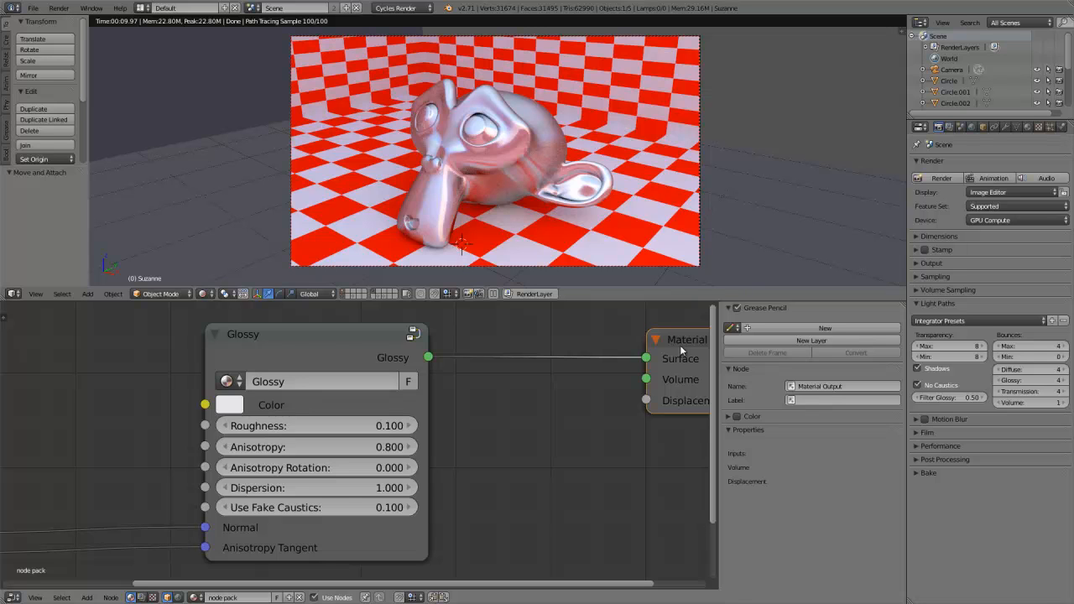
# - Open the Glossy node group to examine its internal node network, return to the parent tree and inspect the group's input settings
pyautogui.click(413, 334)
pyautogui.scroll(-10, 372, 418)
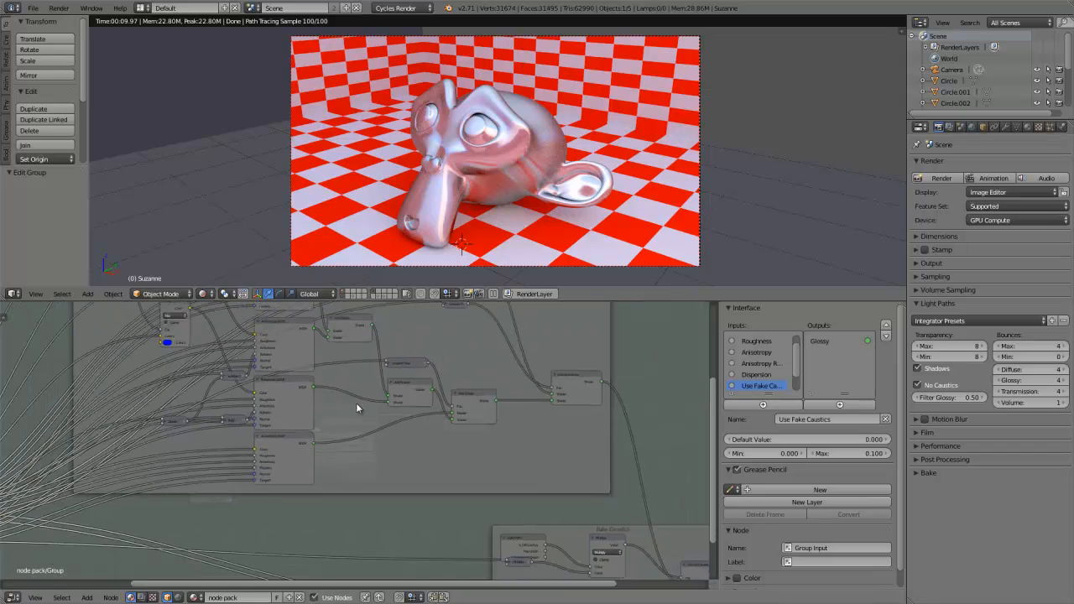
pyautogui.scroll(-7, 357, 403)
pyautogui.moveTo(362, 424); pyautogui.dragTo(332, 426, button='middle')
pyautogui.scroll(4, 359, 411)
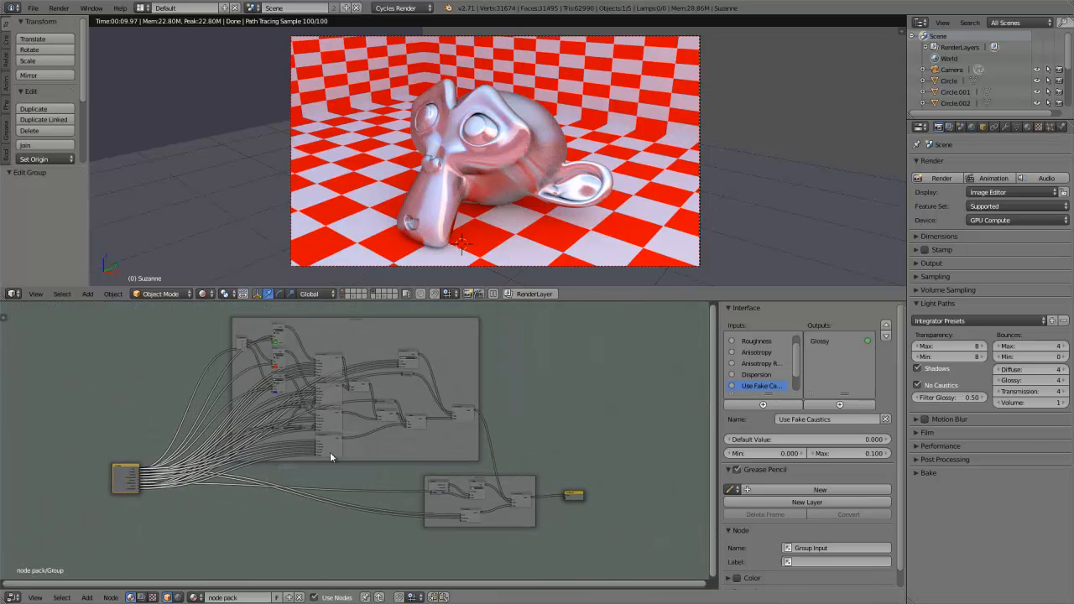
pyautogui.scroll(2, 331, 453)
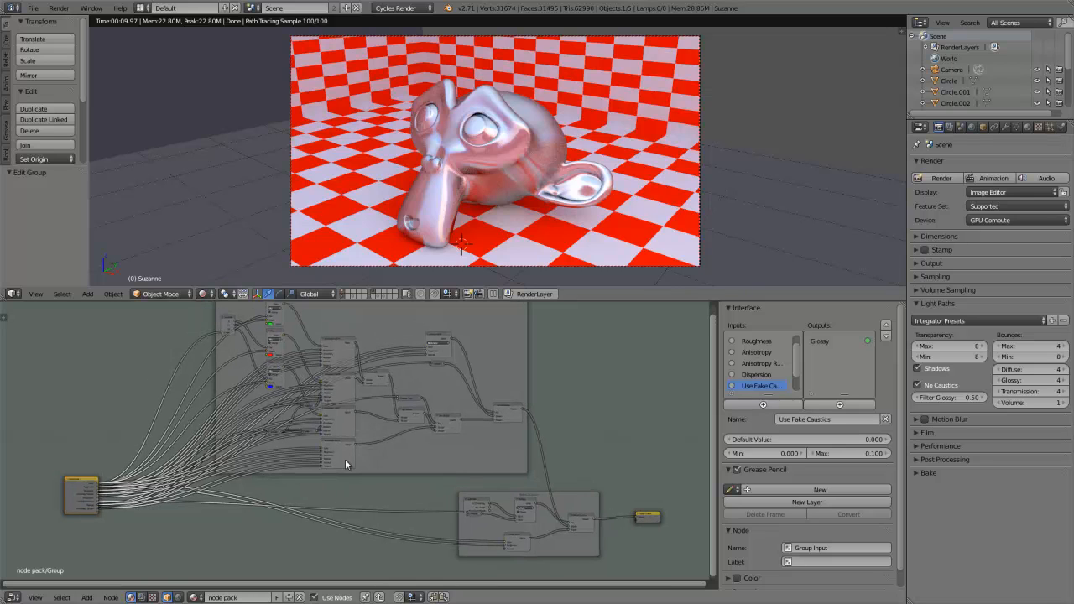
pyautogui.click(379, 598)
pyautogui.scroll(5, 338, 464)
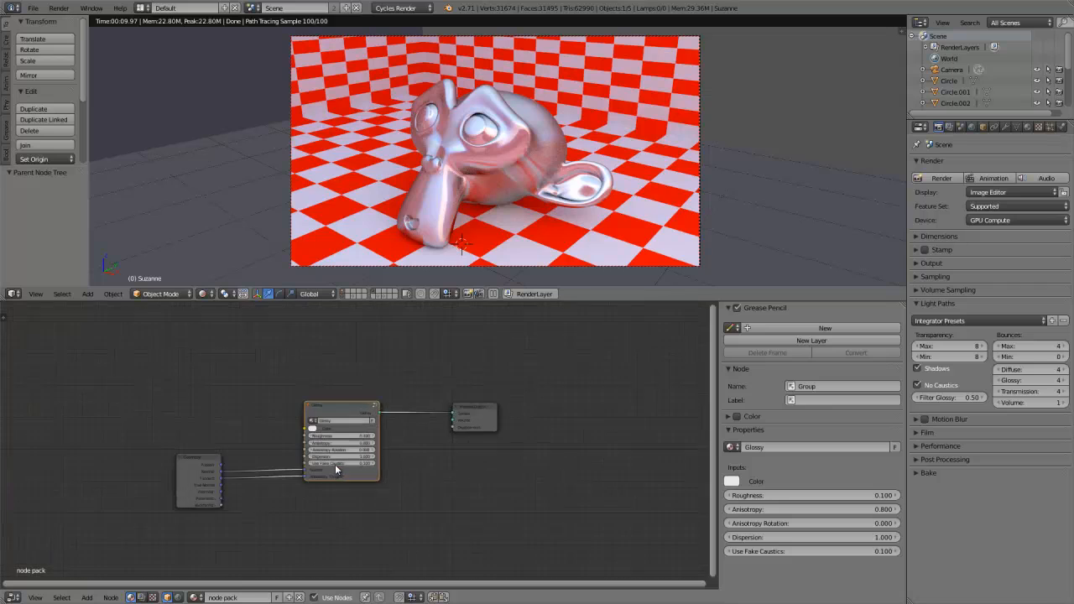
pyautogui.scroll(2, 397, 478)
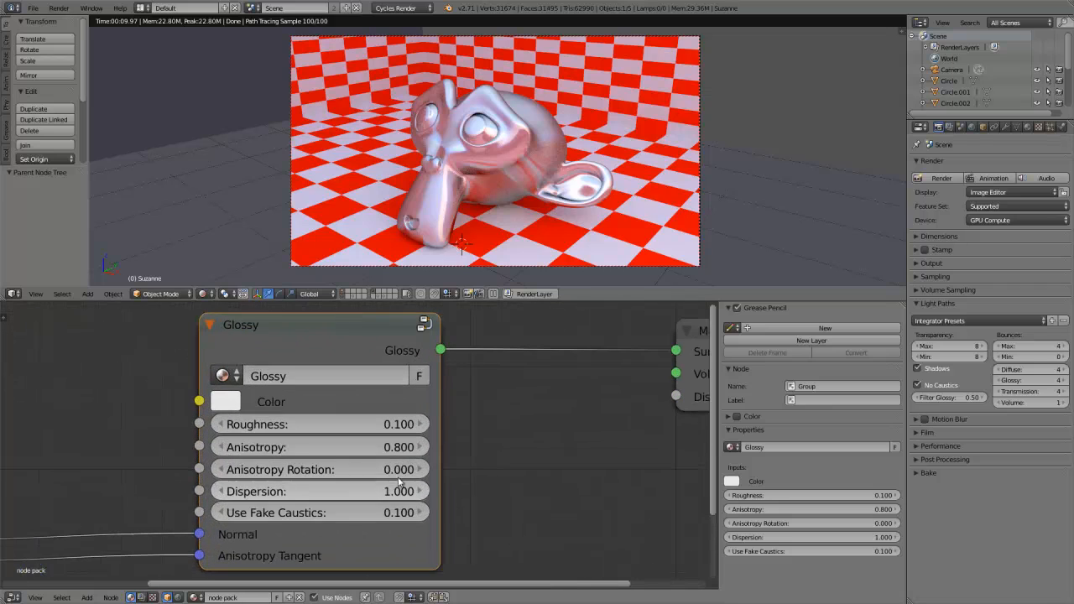
pyautogui.scroll(1, 417, 475)
# - Add a Glossy BSDF shader node in the empty area above the Glossy group node
pyautogui.scroll(-3, 436, 472)
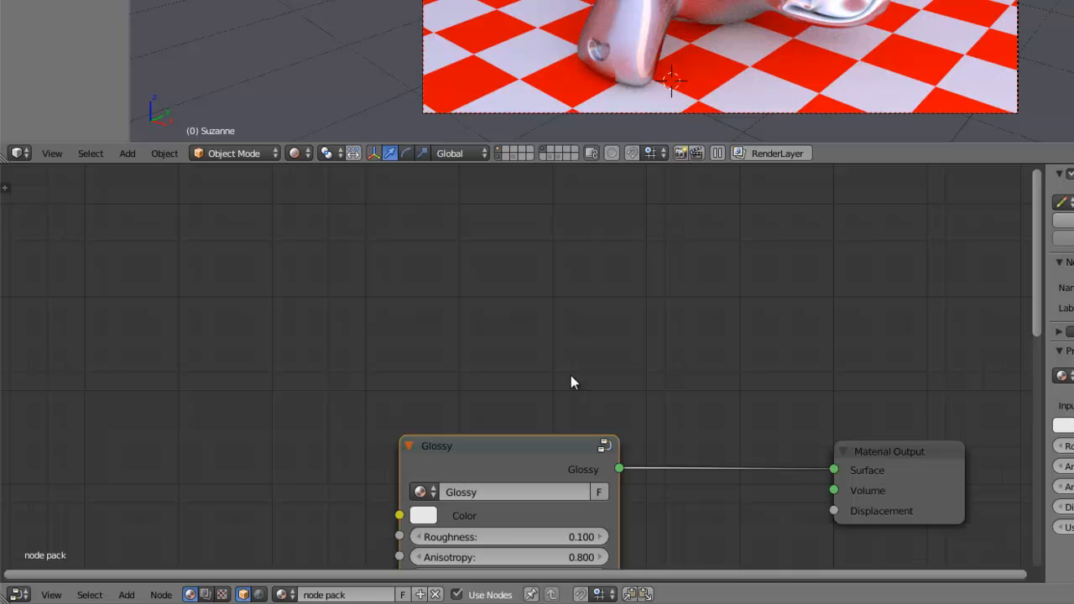
pyautogui.hotkey('shift', 'a')
pyautogui.moveTo(391, 444)
pyautogui.moveTo(566, 401)
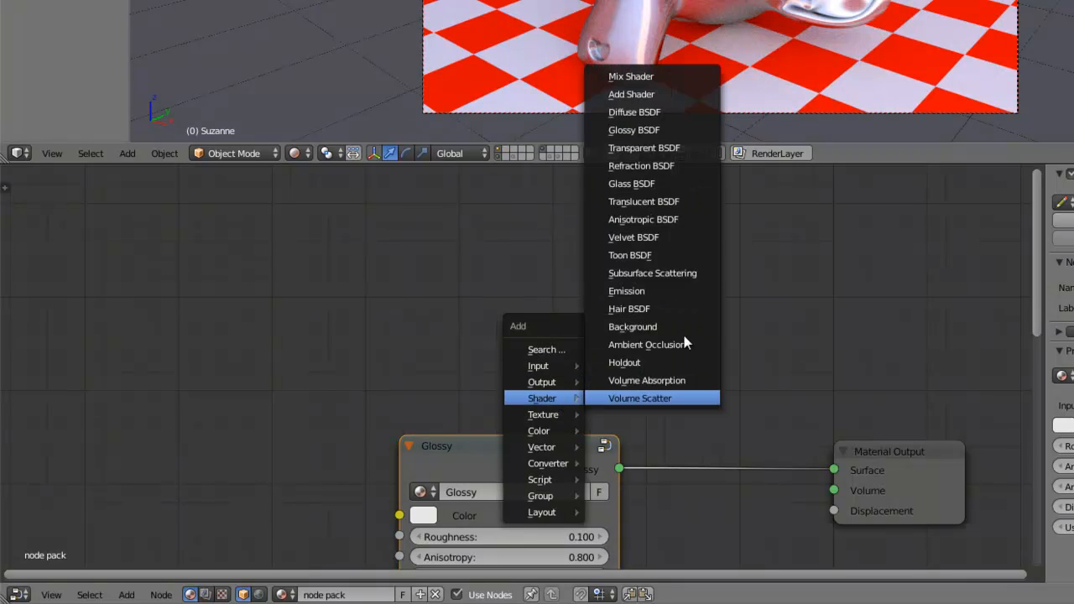
pyautogui.click(634, 130)
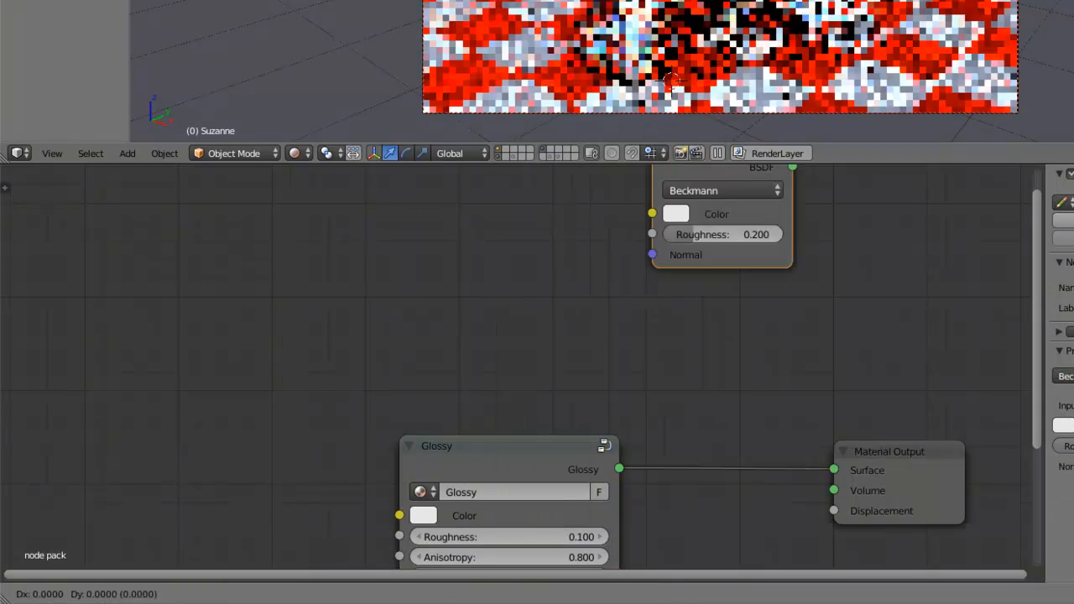
pyautogui.click(197, 210)
# - Add an Anisotropic BSDF shader node beside the Glossy BSDF and space the two nodes apart
pyautogui.hotkey('shift', 'a')
pyautogui.moveTo(569, 293)
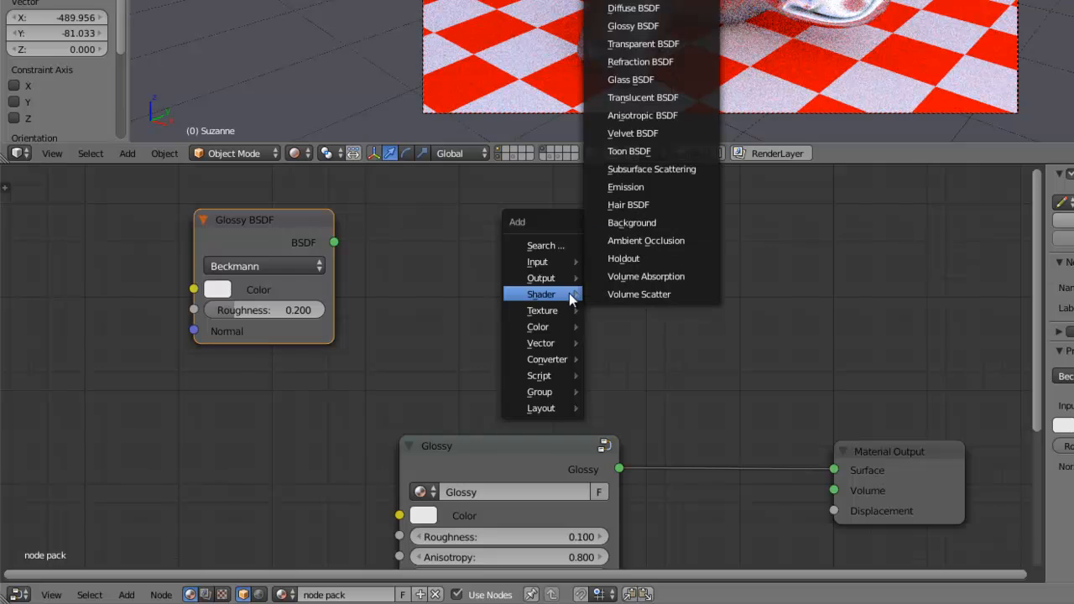
pyautogui.click(648, 115)
pyautogui.click(370, 213)
pyautogui.moveTo(477, 263); pyautogui.dragTo(624, 267, button='middle')
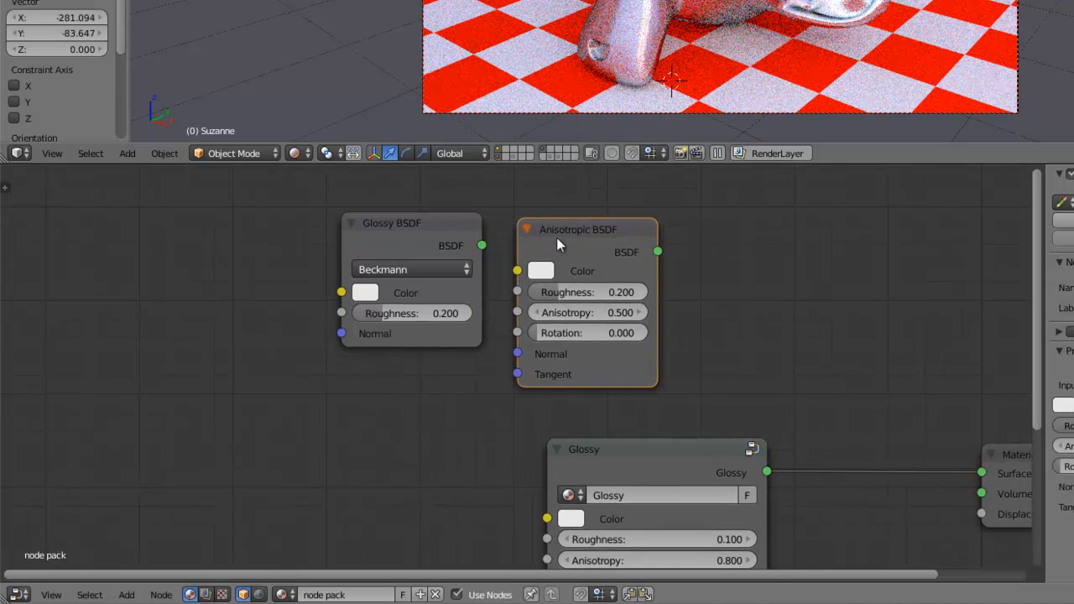
pyautogui.moveTo(575, 251); pyautogui.dragTo(622, 248)
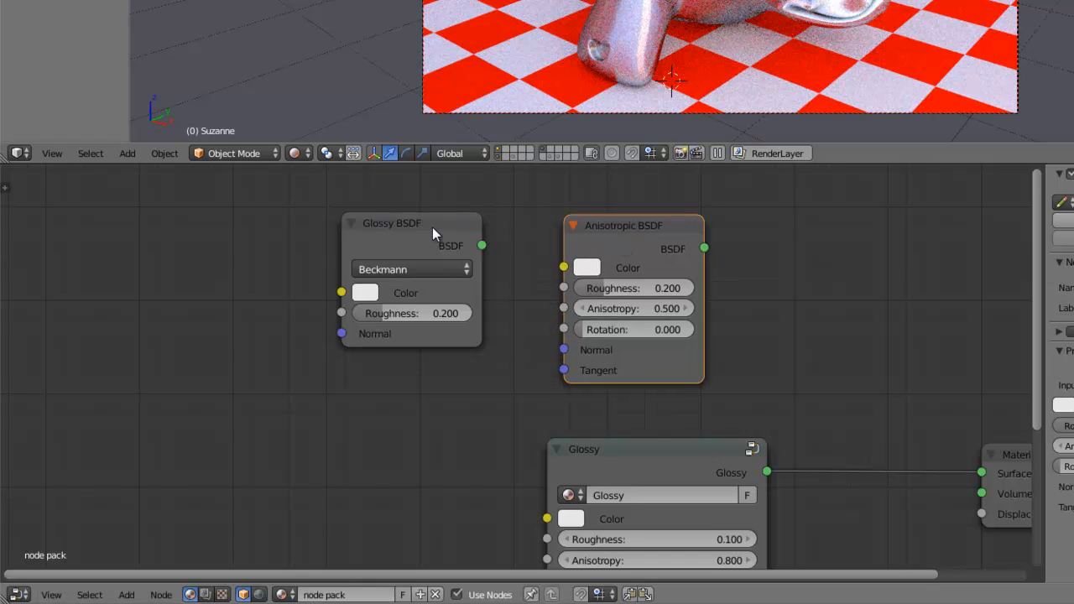
pyautogui.moveTo(432, 226); pyautogui.dragTo(418, 224)
# - Compare the inputs of the Glossy BSDF and Anisotropic BSDF nodes with those of the Glossy group node
pyautogui.scroll(-1, 586, 312)
pyautogui.moveTo(586, 313); pyautogui.dragTo(531, 290, button='middle')
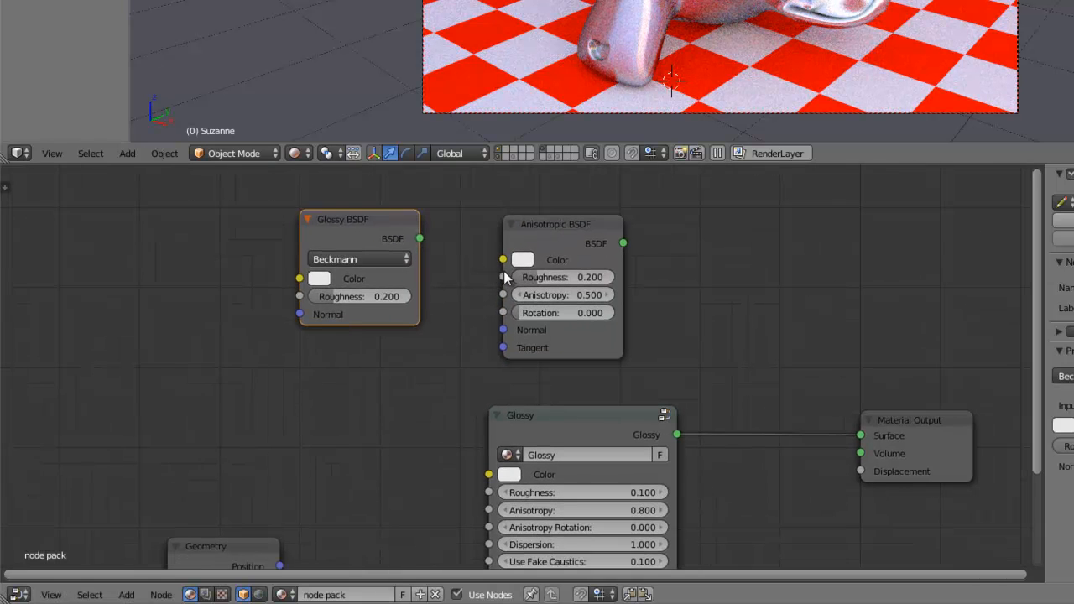
pyautogui.moveTo(559, 335); pyautogui.dragTo(513, 272, button='middle')
pyautogui.moveTo(509, 332); pyautogui.dragTo(505, 376, button='middle')
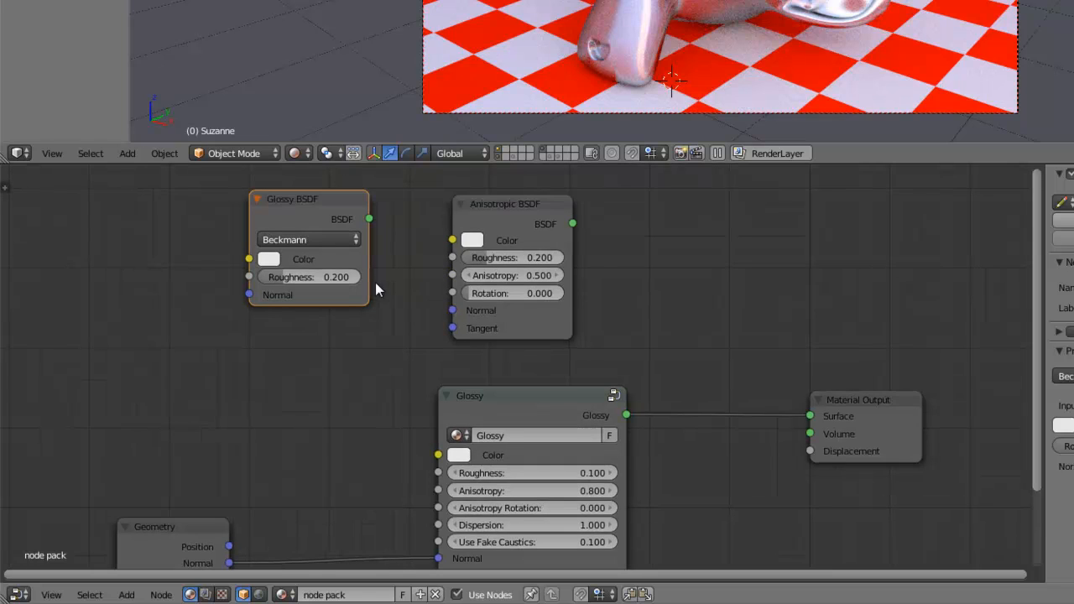
pyautogui.click(545, 405)
pyautogui.moveTo(543, 409); pyautogui.dragTo(532, 319, button='middle')
pyautogui.scroll(5, 535, 372)
pyautogui.moveTo(575, 430); pyautogui.dragTo(552, 361, button='middle')
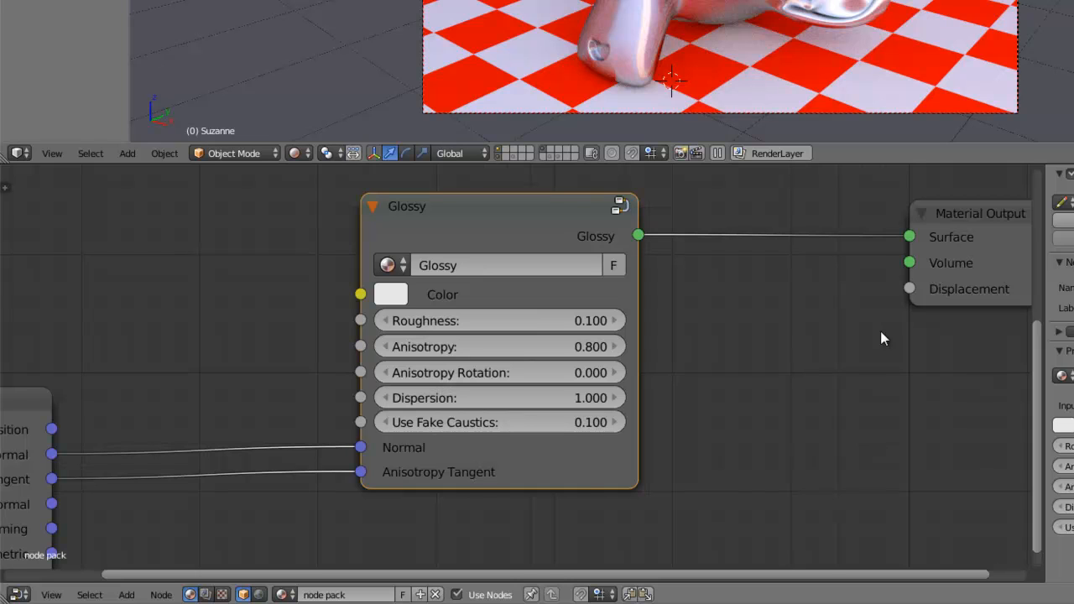
pyautogui.moveTo(847, 295); pyautogui.dragTo(782, 422, button='middle')
pyautogui.scroll(-9, 705, 354)
pyautogui.moveTo(677, 323); pyautogui.dragTo(676, 324, button='middle')
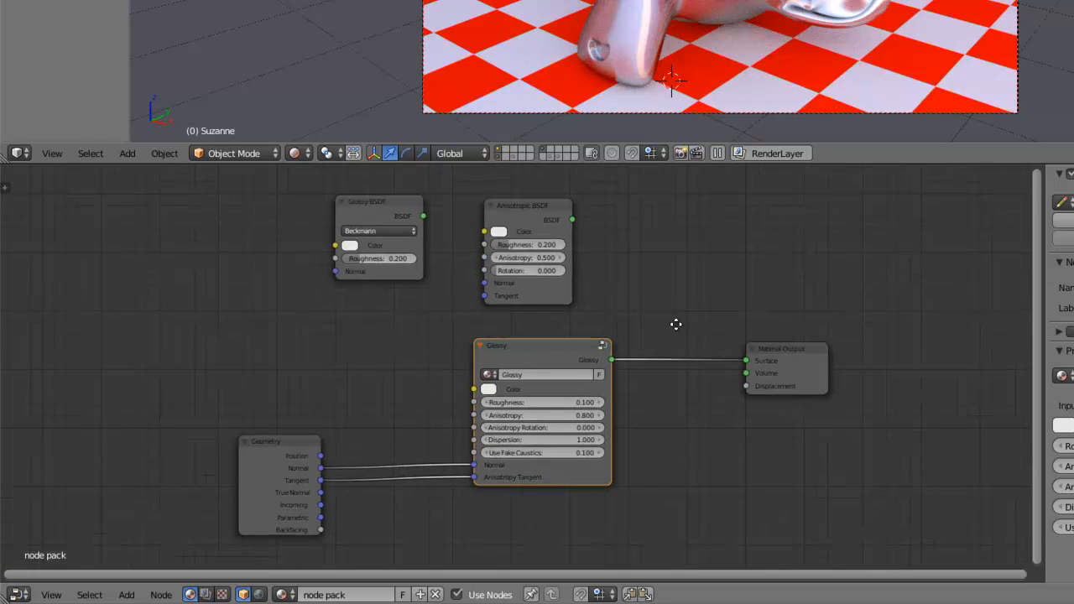
pyautogui.scroll(5, 686, 344)
pyautogui.moveTo(705, 269); pyautogui.dragTo(710, 302, button='middle')
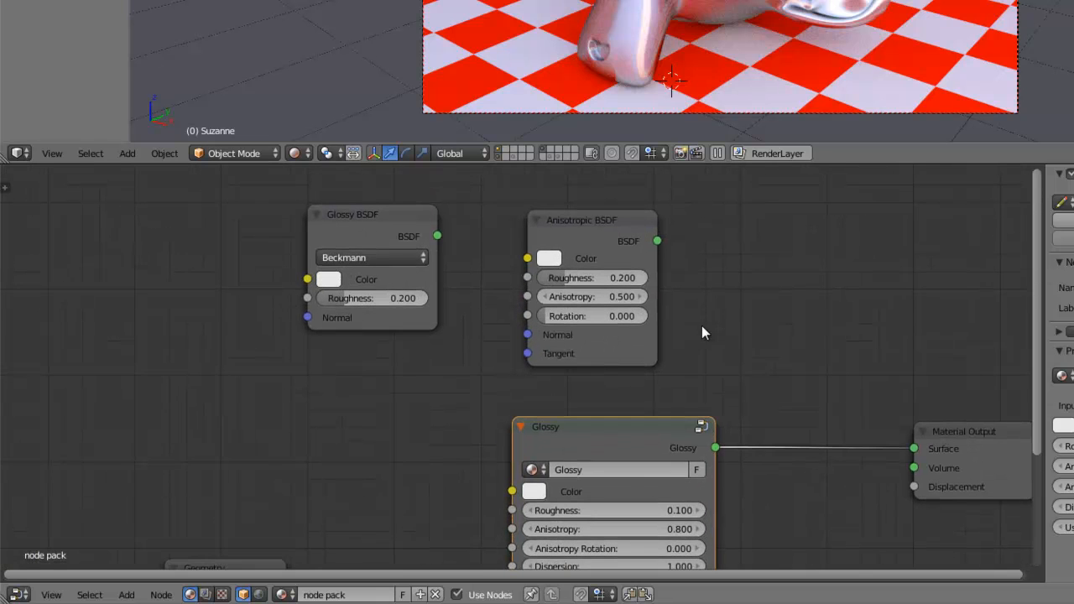
# - Delete the Geometry node and the Glossy group node from the material's node tree
pyautogui.scroll(-2, 659, 337)
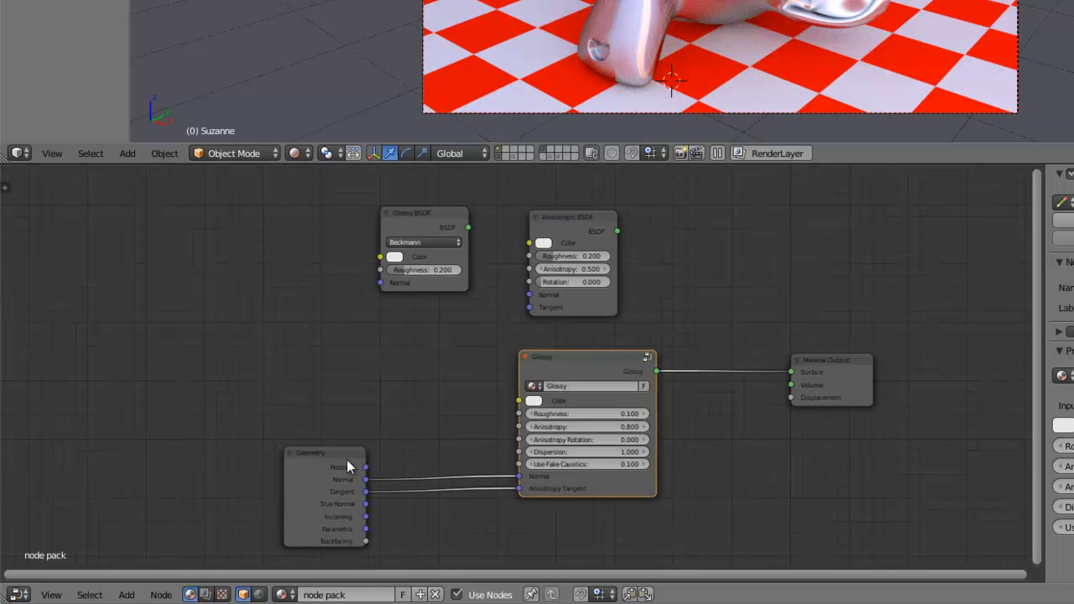
pyautogui.click(346, 465)
pyautogui.press('x')
pyautogui.click(602, 361)
pyautogui.press('x')
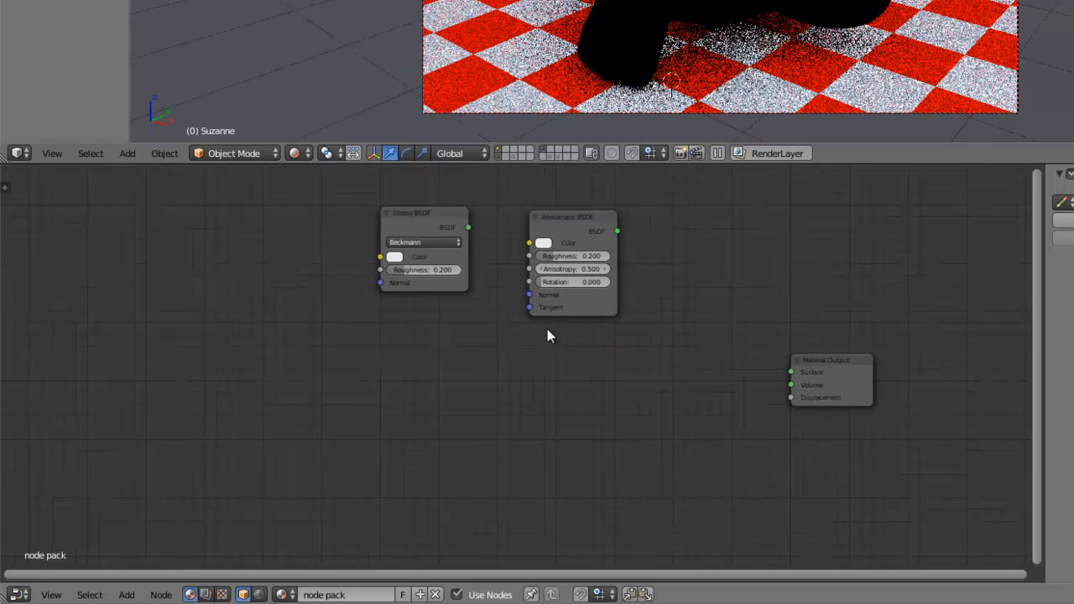
# - Stack the Glossy BSDF node directly above the Anisotropic BSDF node, in front of the Material Output
pyautogui.scroll(2, 511, 382)
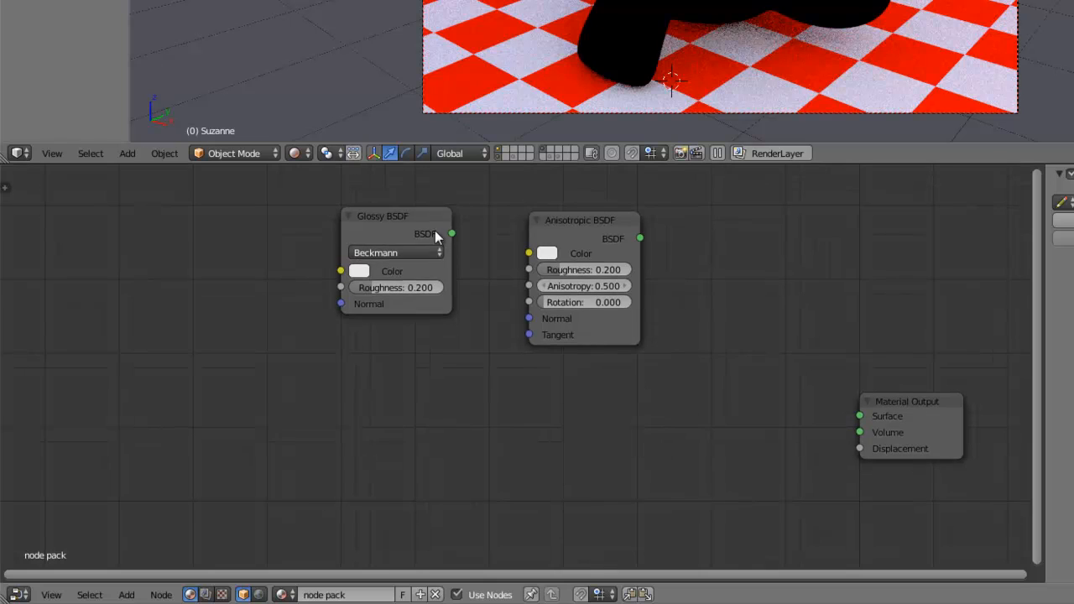
pyautogui.moveTo(424, 240); pyautogui.dragTo(416, 410)
pyautogui.moveTo(561, 282); pyautogui.dragTo(536, 487)
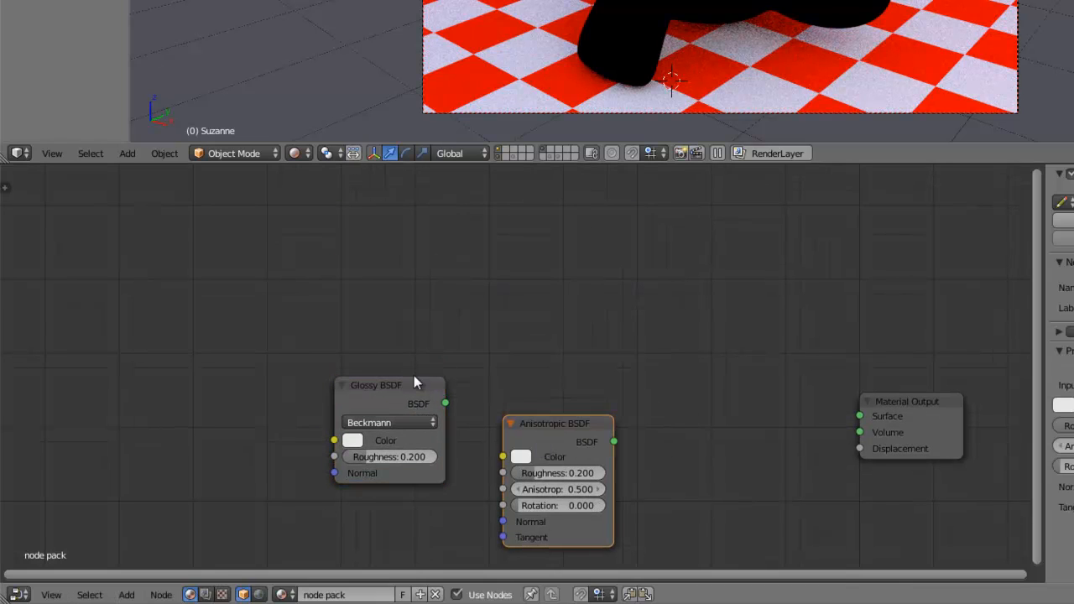
pyautogui.moveTo(413, 383); pyautogui.dragTo(555, 313)
# - Group the Glossy BSDF and Anisotropic BSDF nodes, and spread the Group Input and Group Output nodes well away from them
pyautogui.keyDown('shift'); pyautogui.click(551, 423); pyautogui.keyUp('shift')
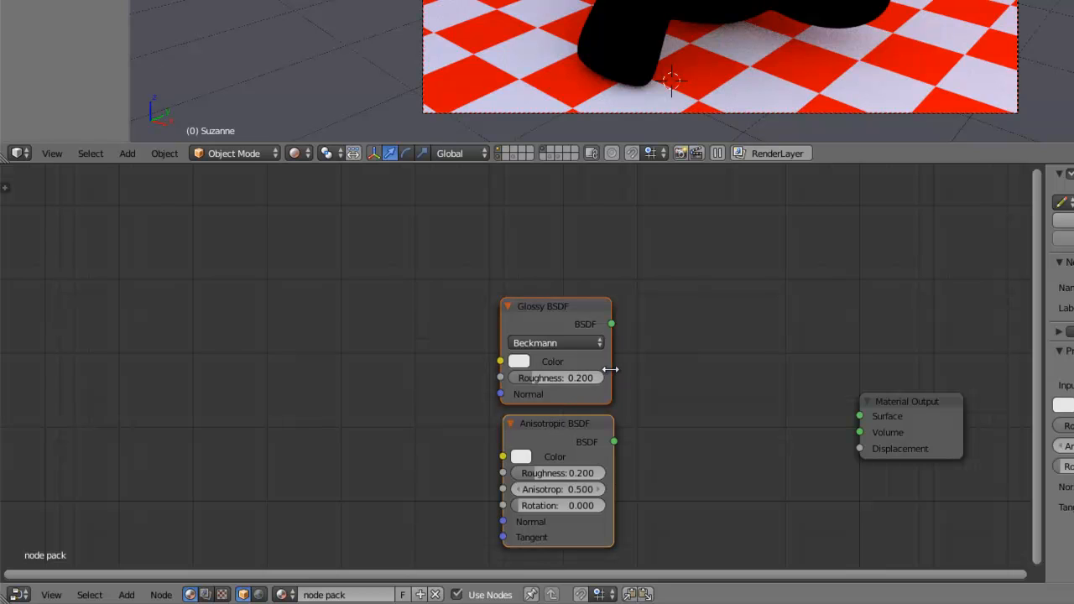
pyautogui.hotkey('ctrl', 'g')
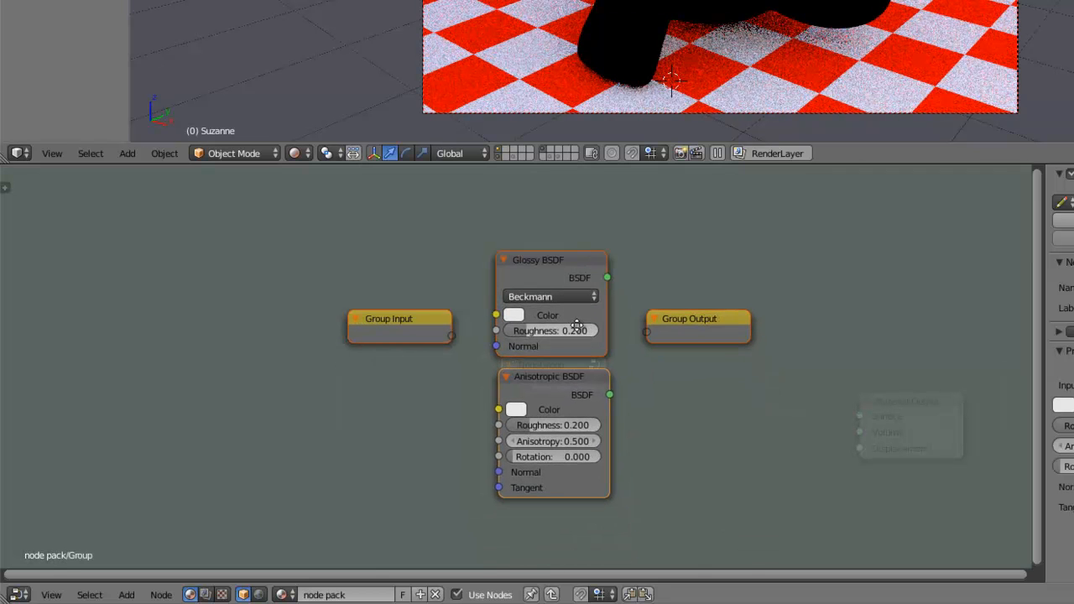
pyautogui.moveTo(438, 321); pyautogui.dragTo(274, 320)
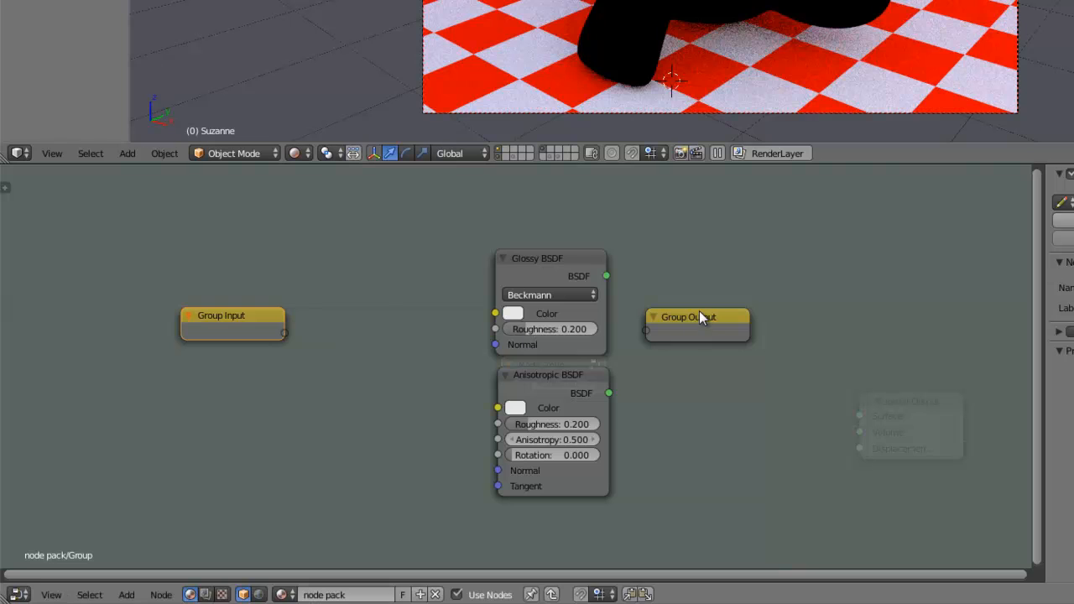
pyautogui.moveTo(701, 317); pyautogui.dragTo(1003, 312)
pyautogui.moveTo(698, 283); pyautogui.dragTo(769, 293, button='middle')
pyautogui.scroll(-1, 647, 316)
pyautogui.scroll(2, 450, 327)
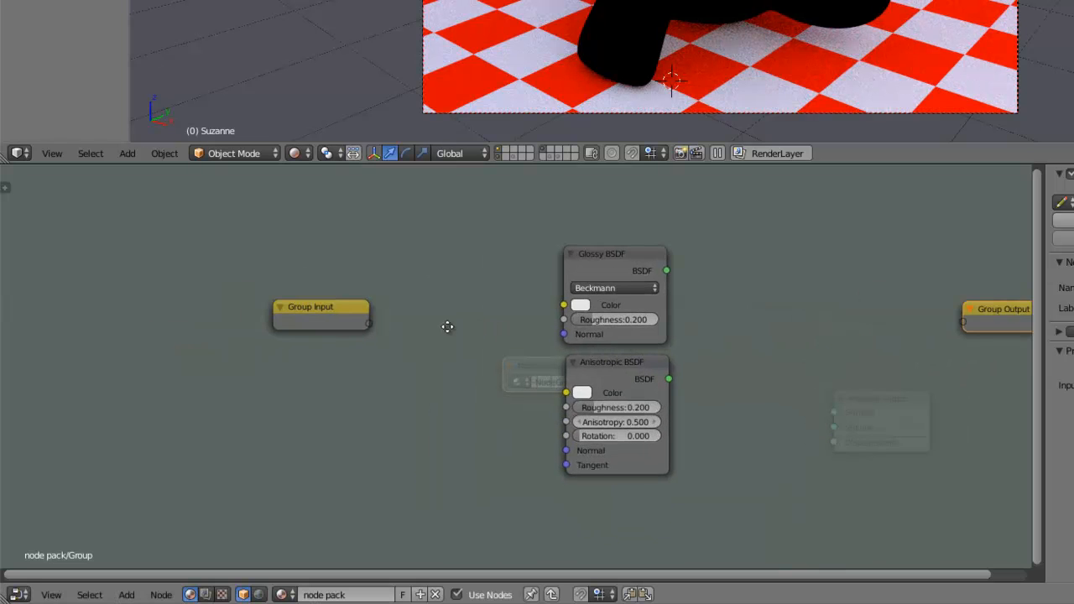
pyautogui.moveTo(448, 328); pyautogui.dragTo(520, 316, button='middle')
pyautogui.moveTo(392, 295); pyautogui.dragTo(307, 293)
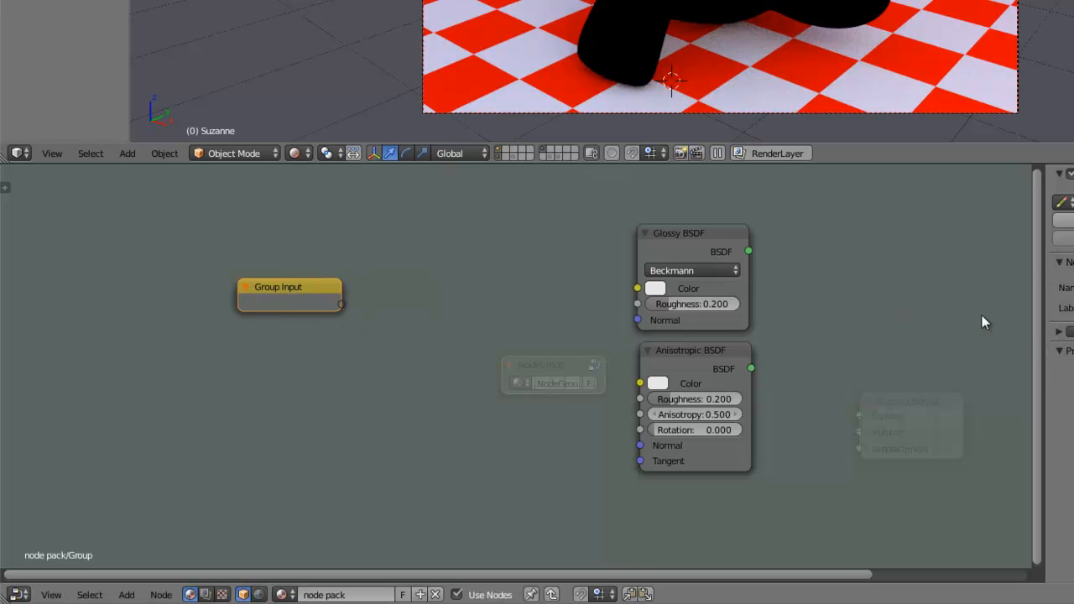
# - Link the Group Input to Color and Roughness on both shaders, and to the Anisotropic BSDF's Anisotropy and Rotation as new group inputs
pyautogui.moveTo(638, 288); pyautogui.dragTo(639, 384)
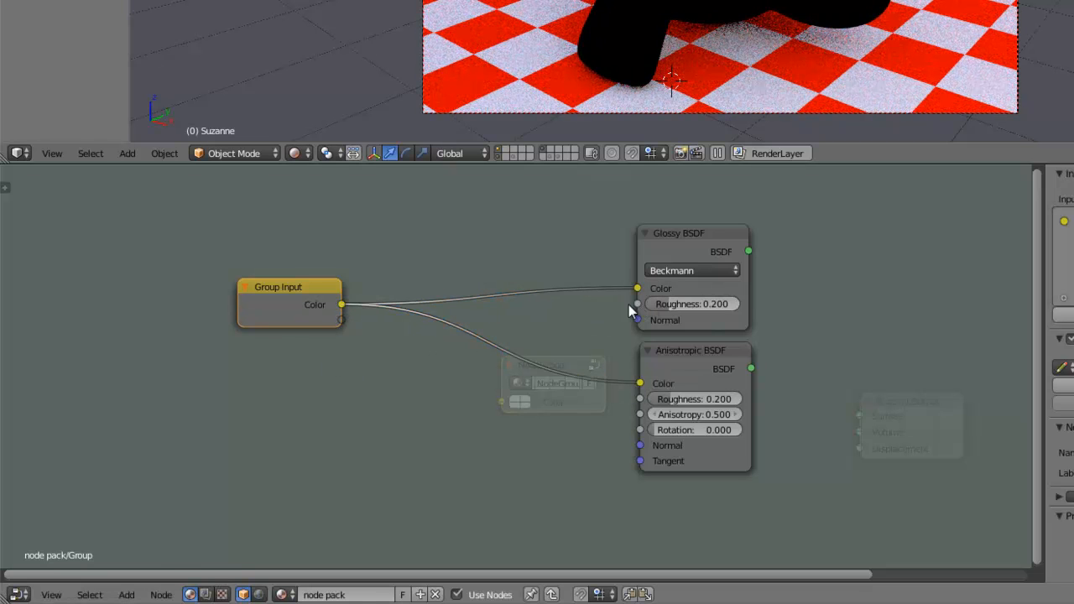
pyautogui.moveTo(638, 304); pyautogui.dragTo(640, 403)
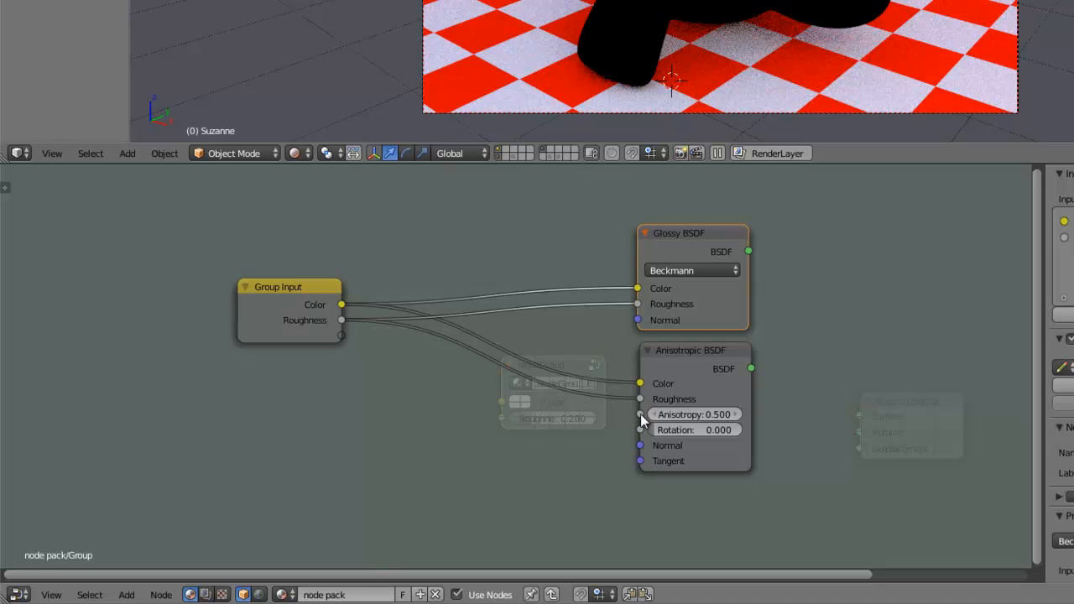
pyautogui.moveTo(641, 414); pyautogui.dragTo(340, 337)
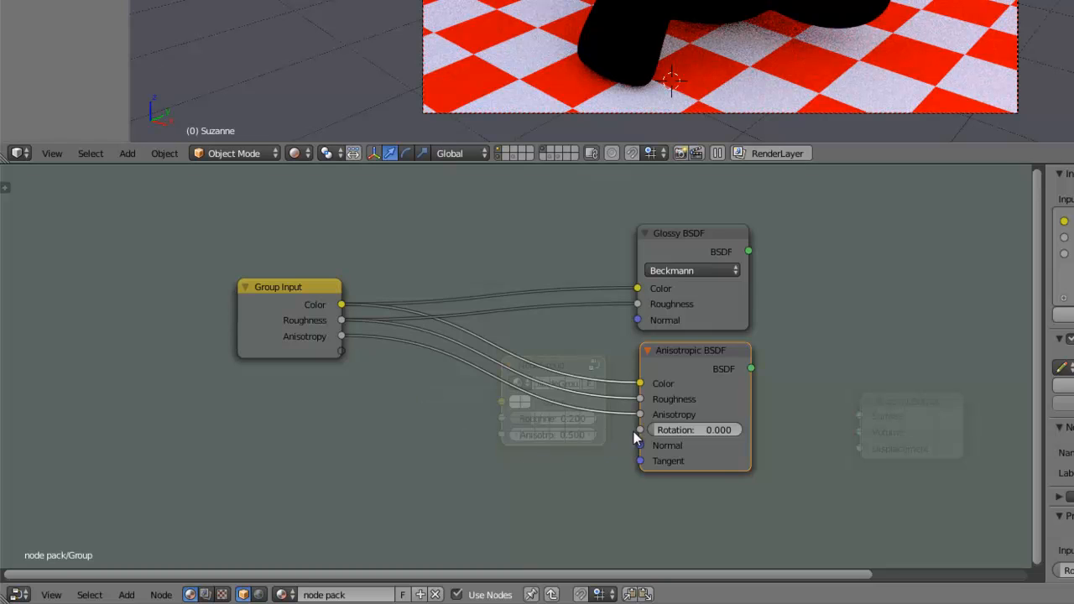
pyautogui.moveTo(634, 432); pyautogui.dragTo(340, 350)
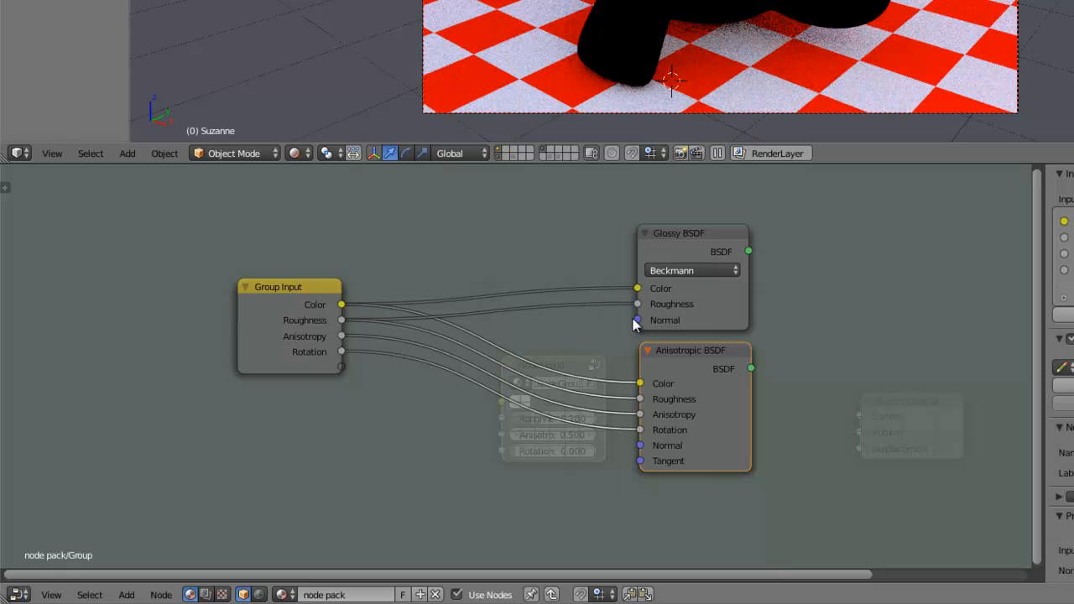
# - Shift the Anisotropic BSDF slightly down, and link both shaders' Normal and the Anisotropic BSDF's Tangent to the Group Input
pyautogui.press('g')
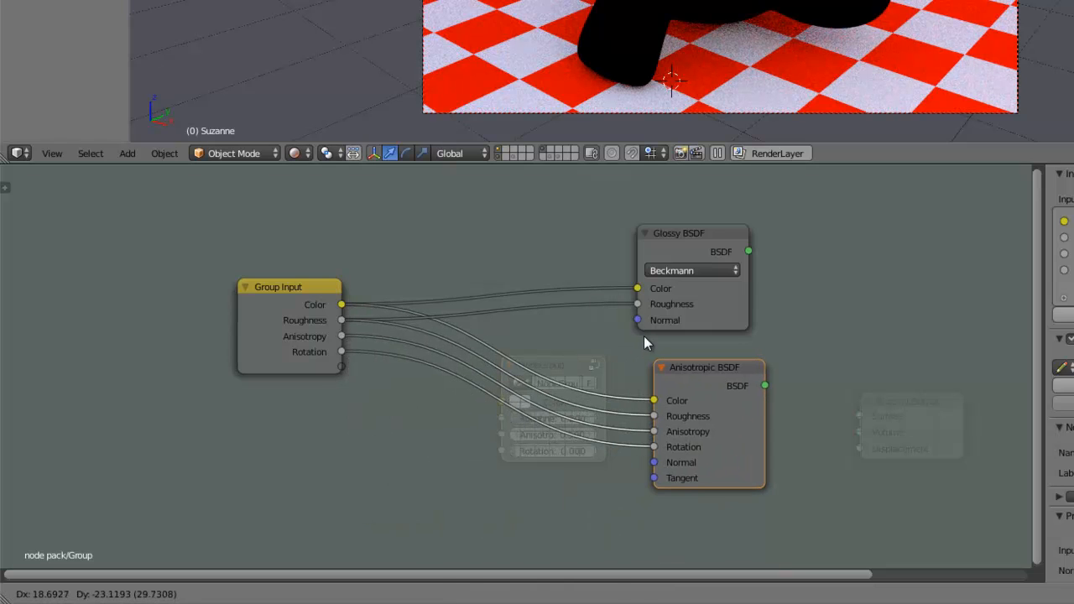
pyautogui.click(641, 337)
pyautogui.moveTo(637, 320); pyautogui.dragTo(341, 367)
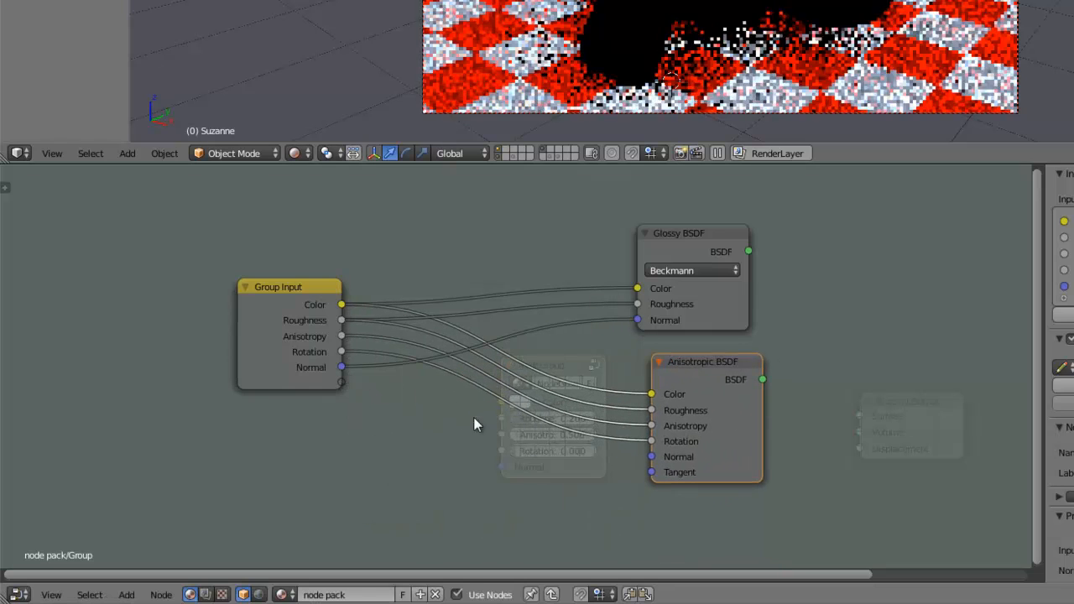
pyautogui.moveTo(650, 457); pyautogui.dragTo(340, 366)
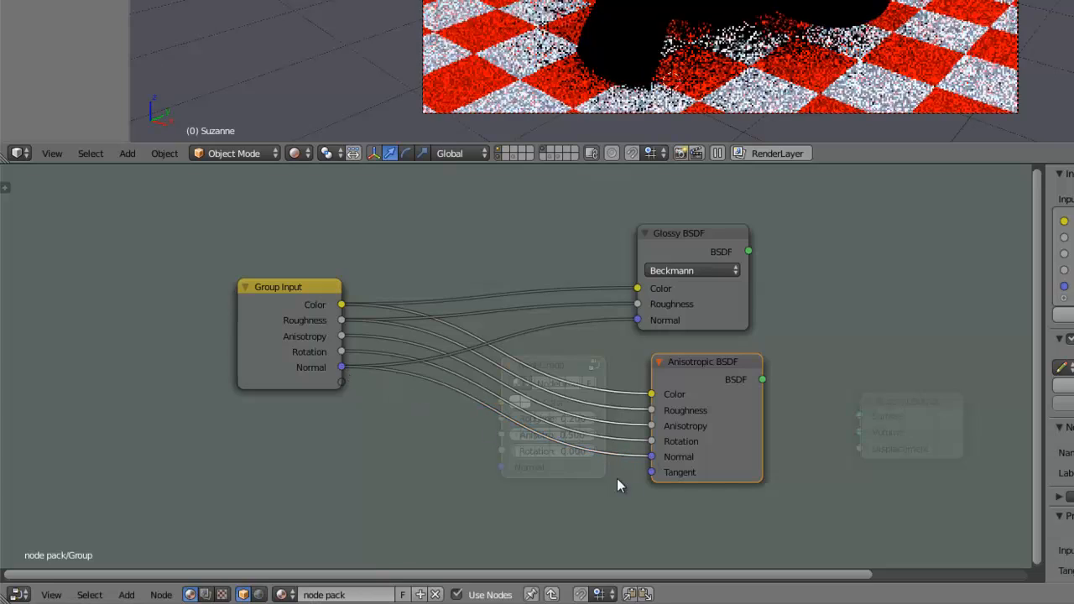
pyautogui.moveTo(651, 472); pyautogui.dragTo(334, 384)
pyautogui.scroll(-1, 946, 283)
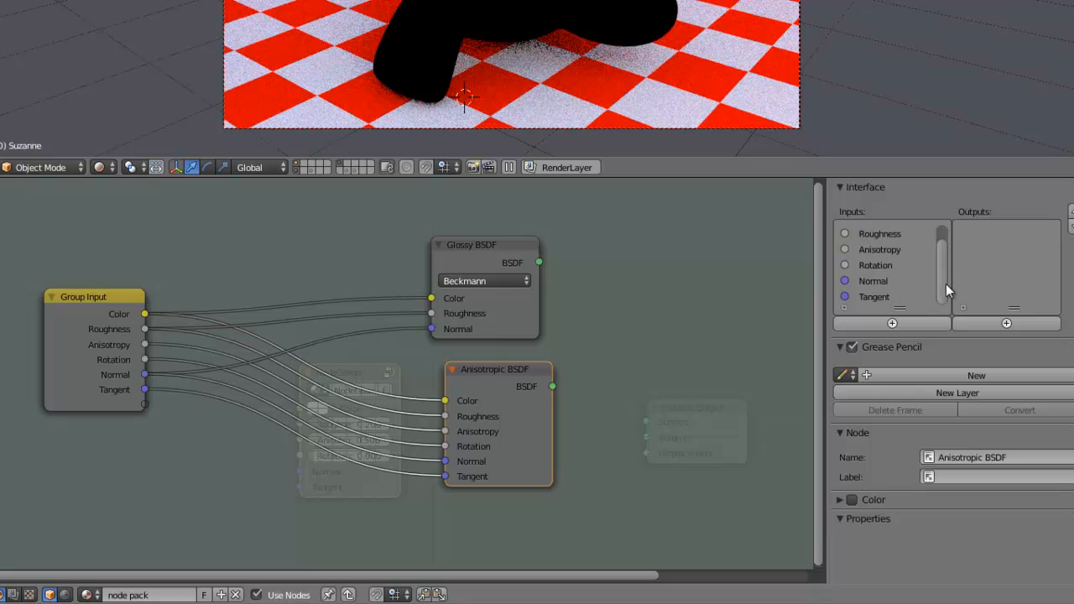
# - Move the Tangent input above Normal in the group interface, and enlarge the inputs list to show every entry
pyautogui.click(877, 297)
pyautogui.click(1062, 211)
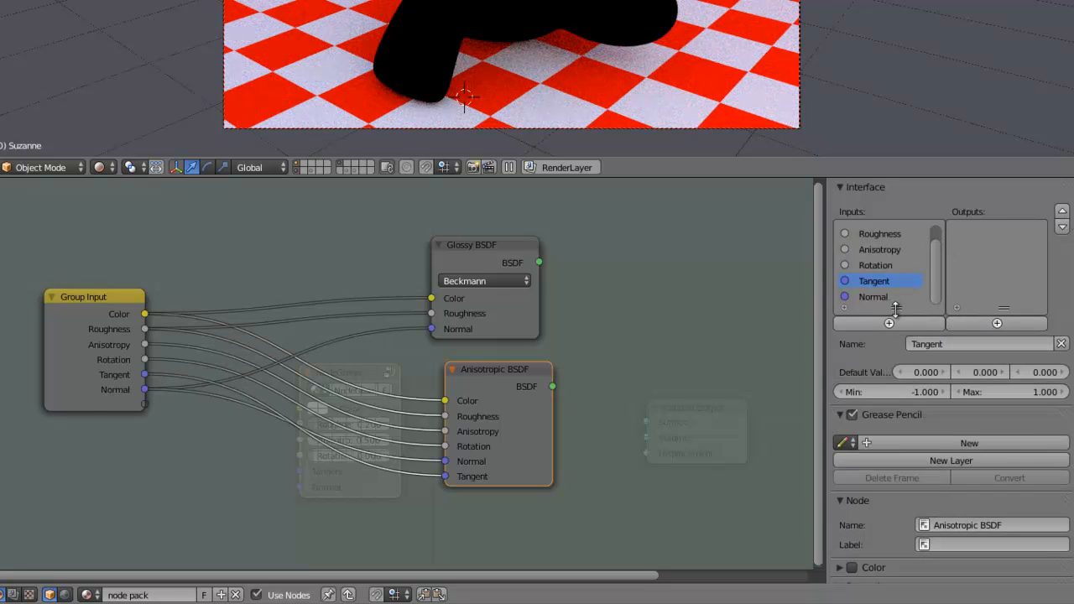
pyautogui.moveTo(895, 307); pyautogui.dragTo(891, 369)
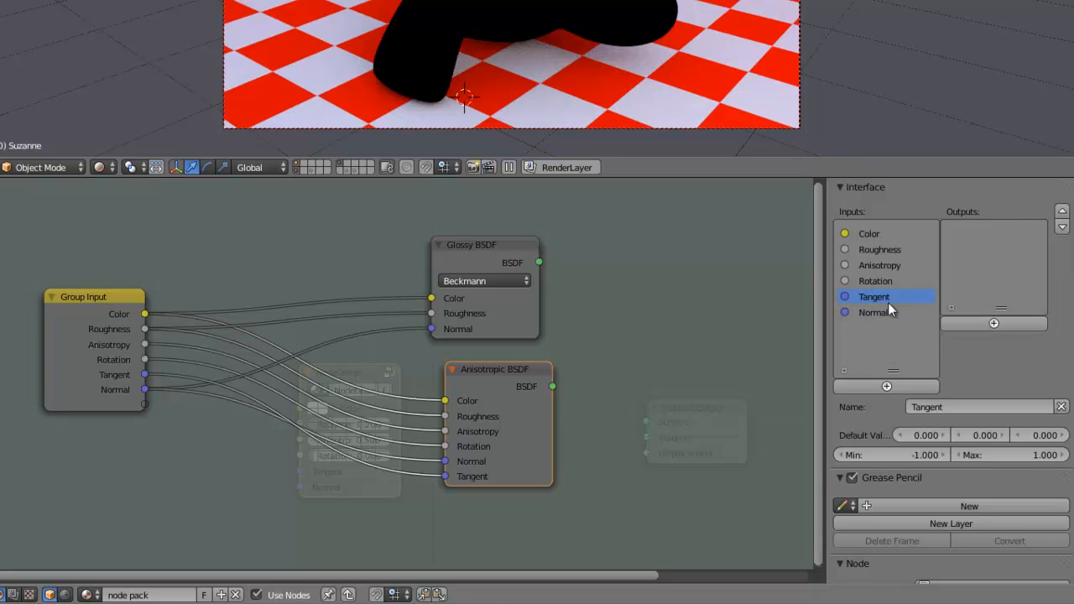
# - Rename the group's Rotation input as "Anisotropy Rotation"
pyautogui.click(891, 264)
pyautogui.click(958, 406)
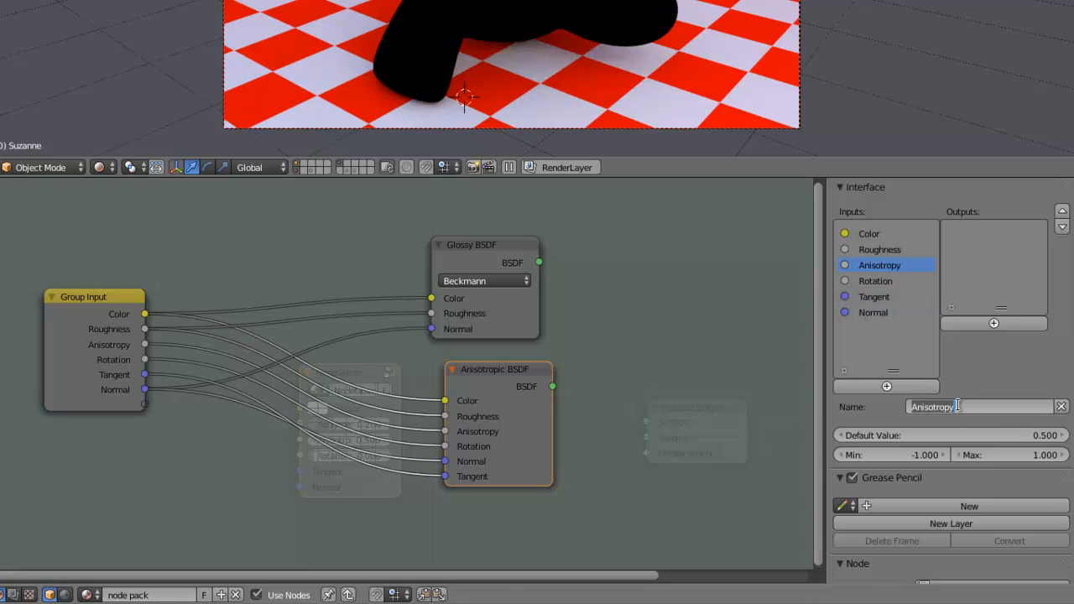
pyautogui.click(880, 280)
pyautogui.click(880, 282)
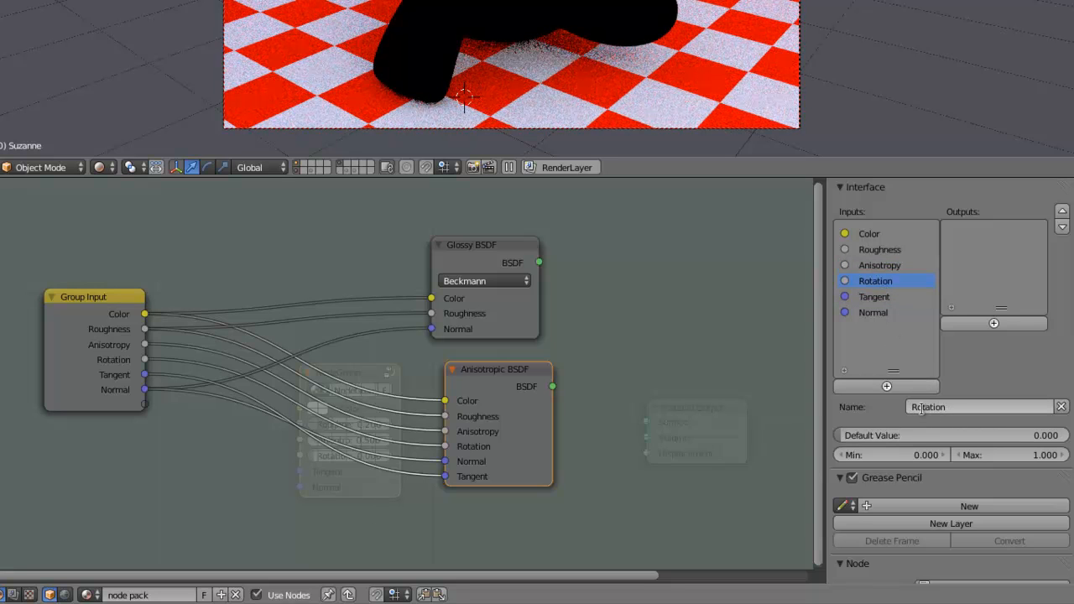
pyautogui.click(922, 408)
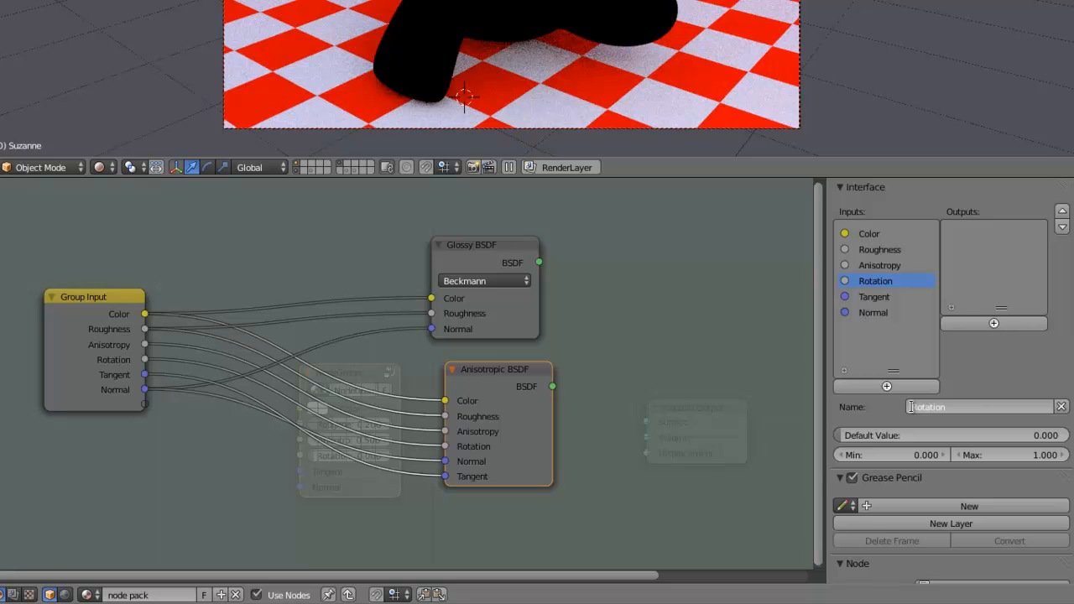
pyautogui.write('Anisotropy Rotation')
pyautogui.press('Return')
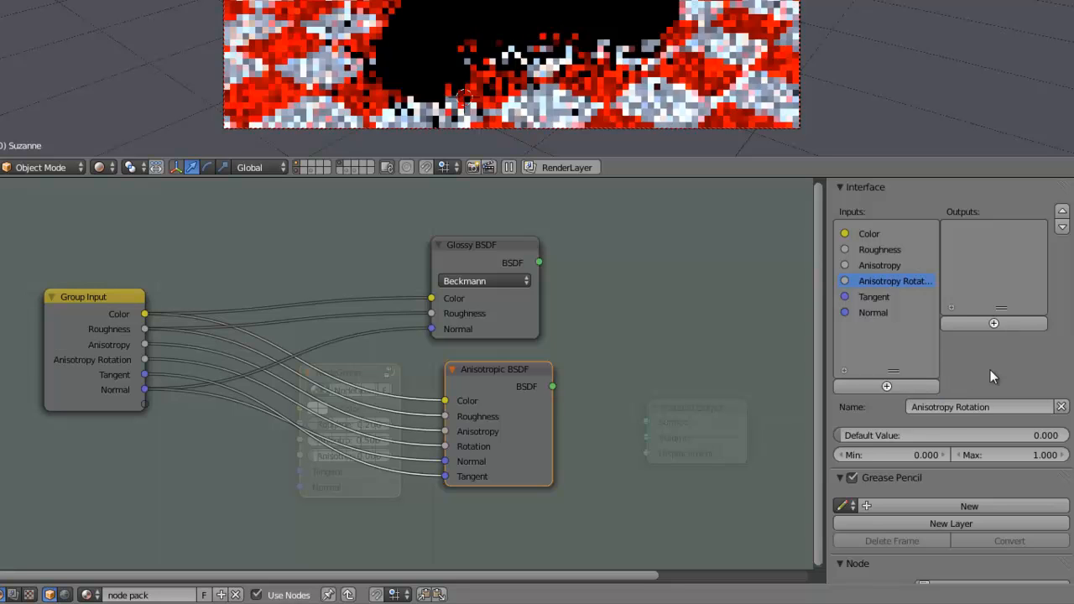
# - Rename the group's Tangent input as "Anisotropy Tangent"
pyautogui.click(881, 298)
pyautogui.click(912, 408)
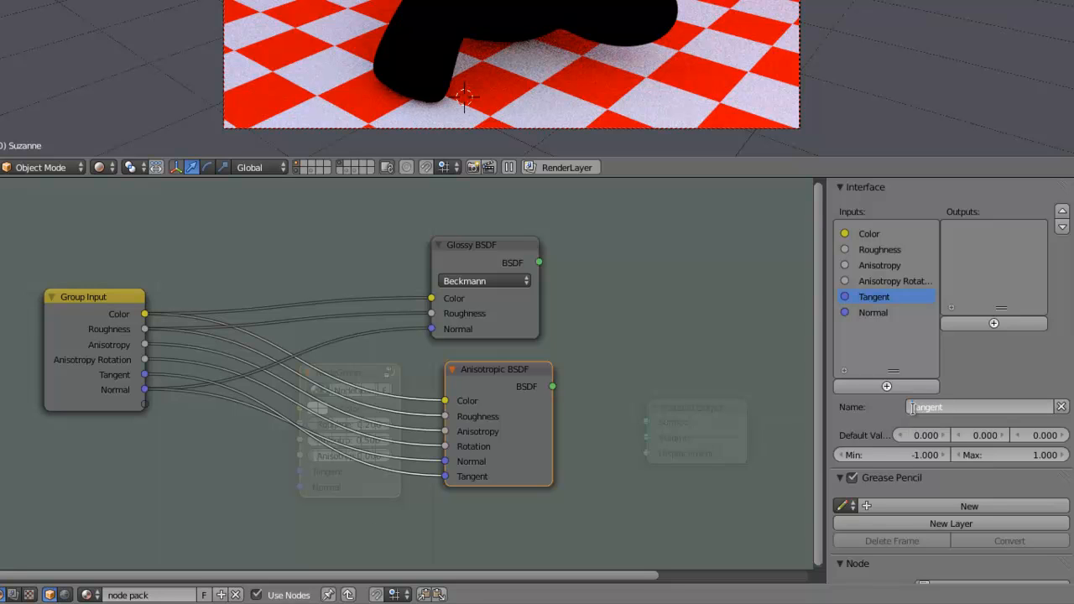
pyautogui.press('Home')
pyautogui.write('Anisotropy')
pyautogui.press('Return')
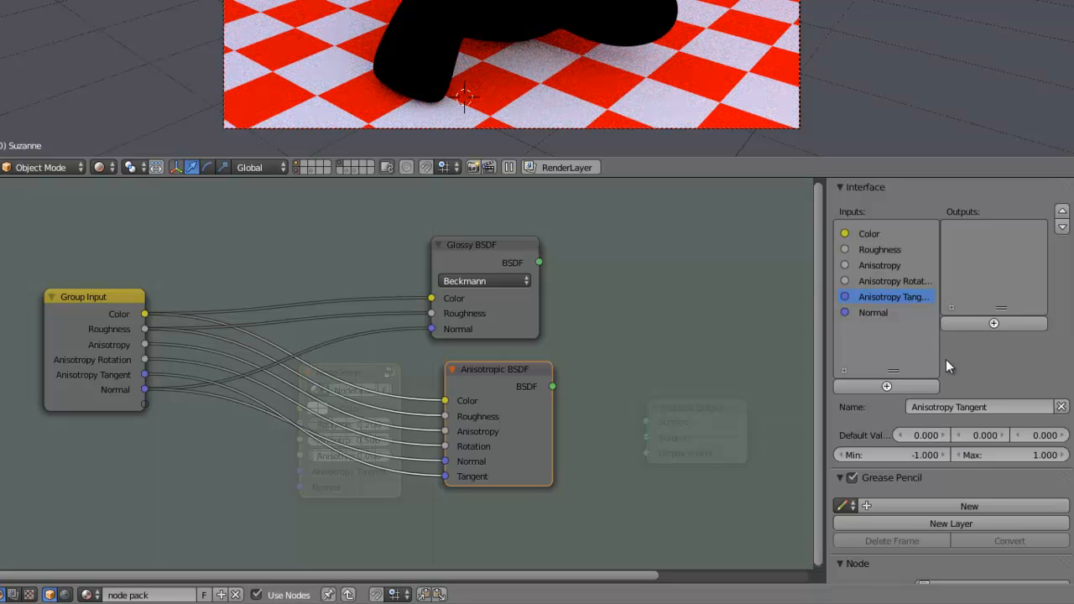
# - Align the Anisotropic BSDF beneath the Glossy BSDF, and move the Group Output farther away to make room
pyautogui.moveTo(497, 373); pyautogui.dragTo(480, 377)
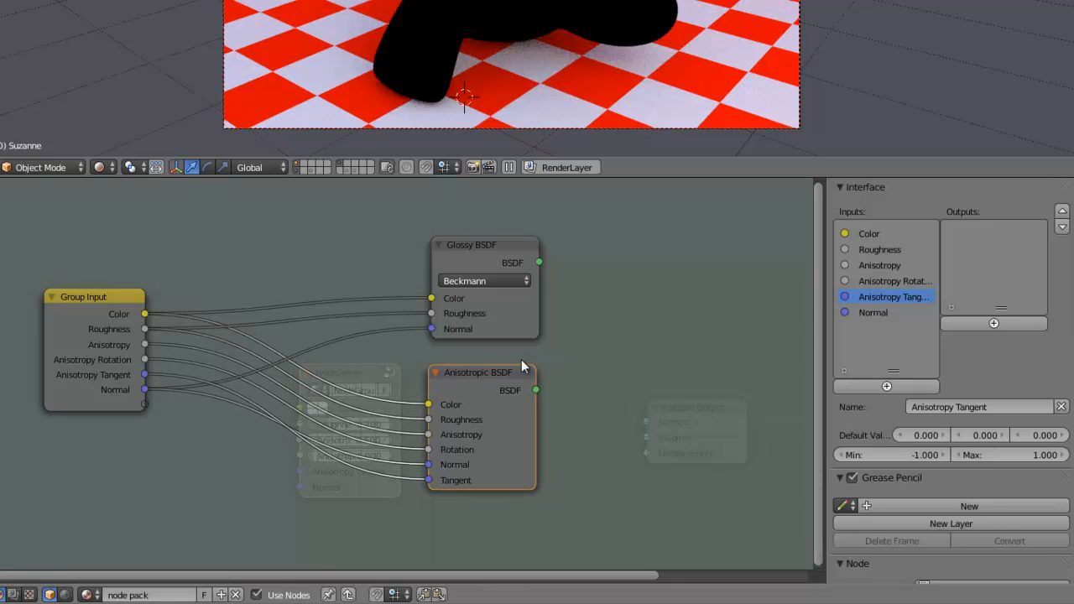
pyautogui.moveTo(518, 361); pyautogui.dragTo(319, 393, button='middle')
pyautogui.moveTo(455, 375); pyautogui.dragTo(373, 381, button='middle')
pyautogui.scroll(-2, 418, 377)
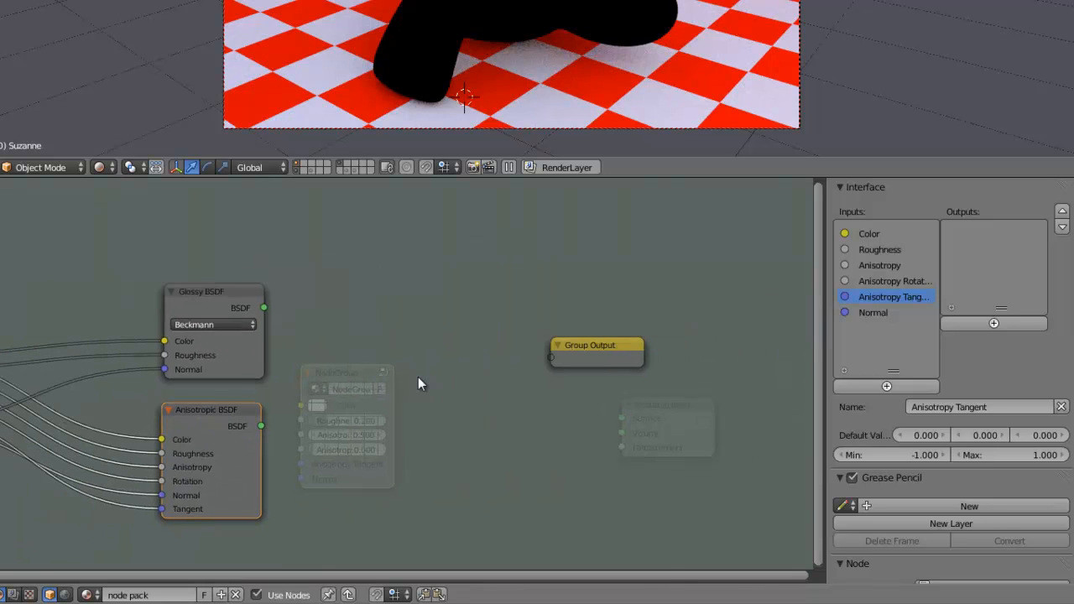
pyautogui.moveTo(563, 353); pyautogui.dragTo(680, 342)
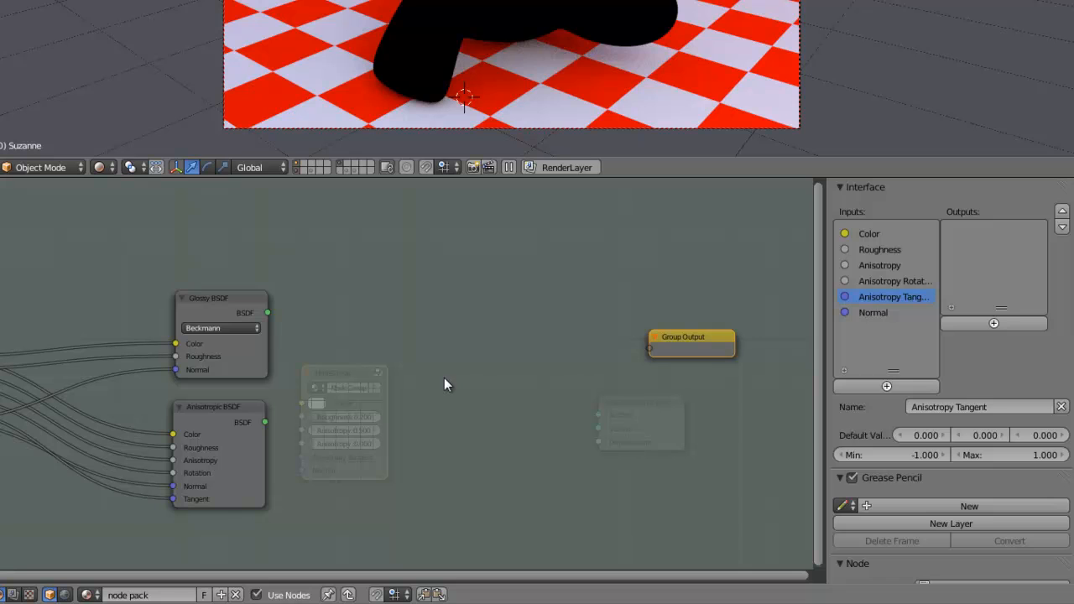
# - Add a Mix Shader inside the group and place it between the two BSDF nodes and the Group Output
pyautogui.hotkey('shift', 'a')
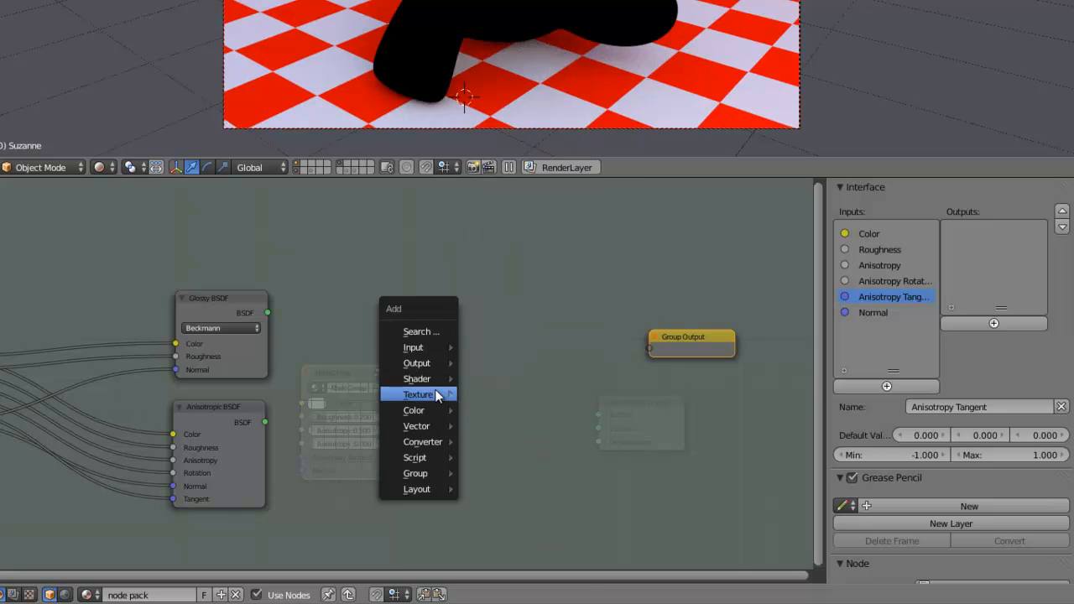
pyautogui.moveTo(435, 379)
pyautogui.click(507, 67)
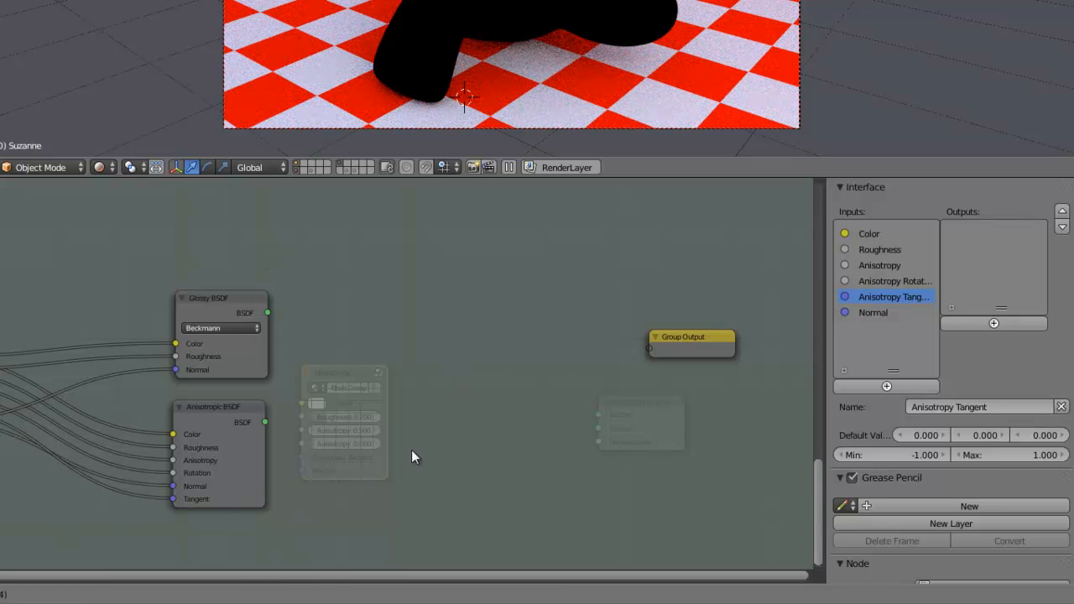
pyautogui.press('Home')
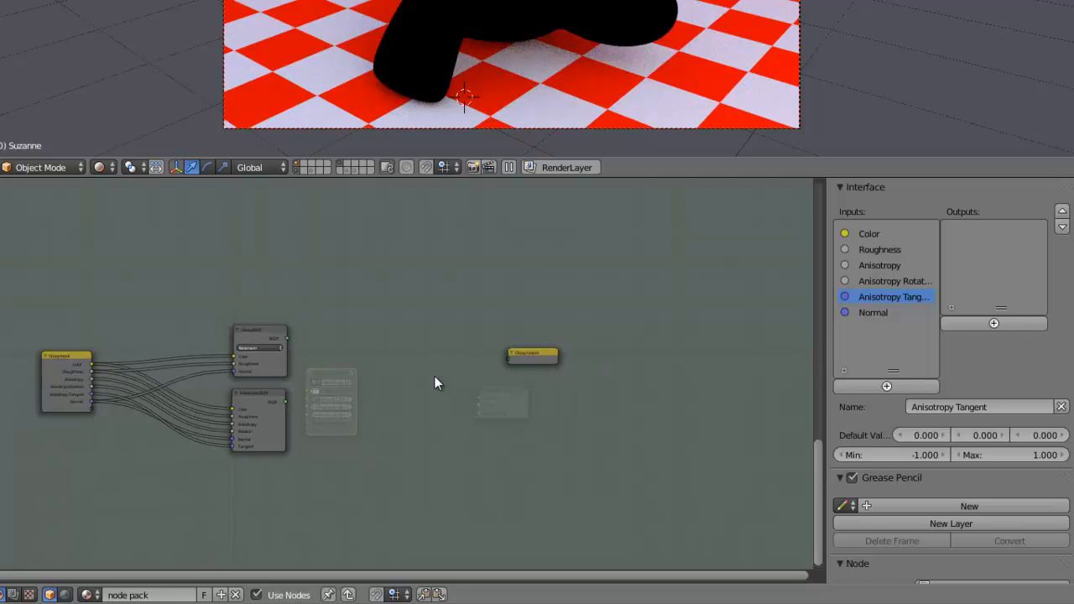
pyautogui.press('Tab')
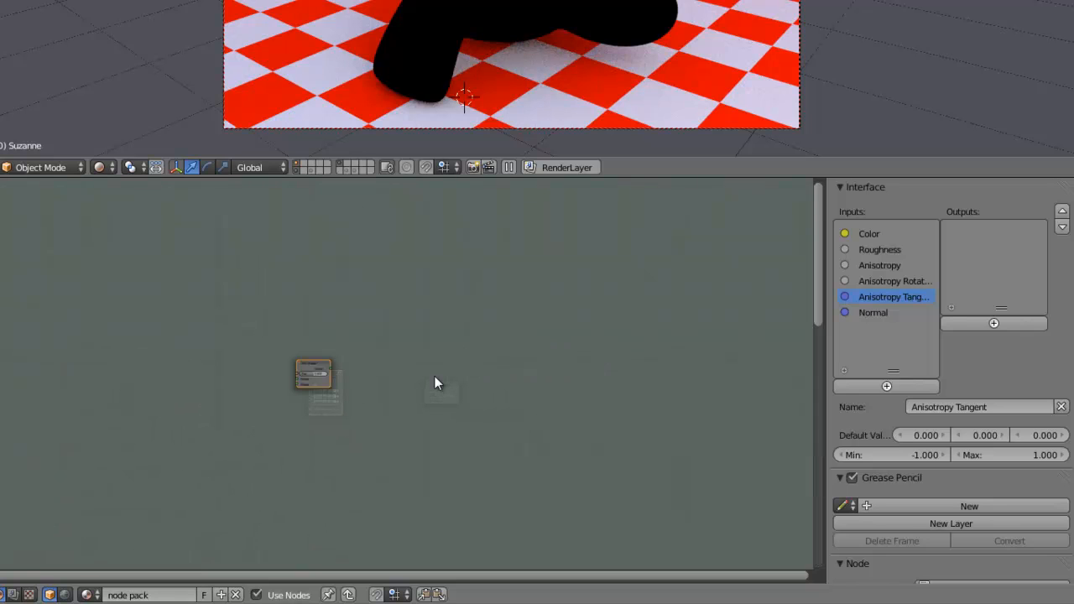
pyautogui.scroll(-4, 435, 384)
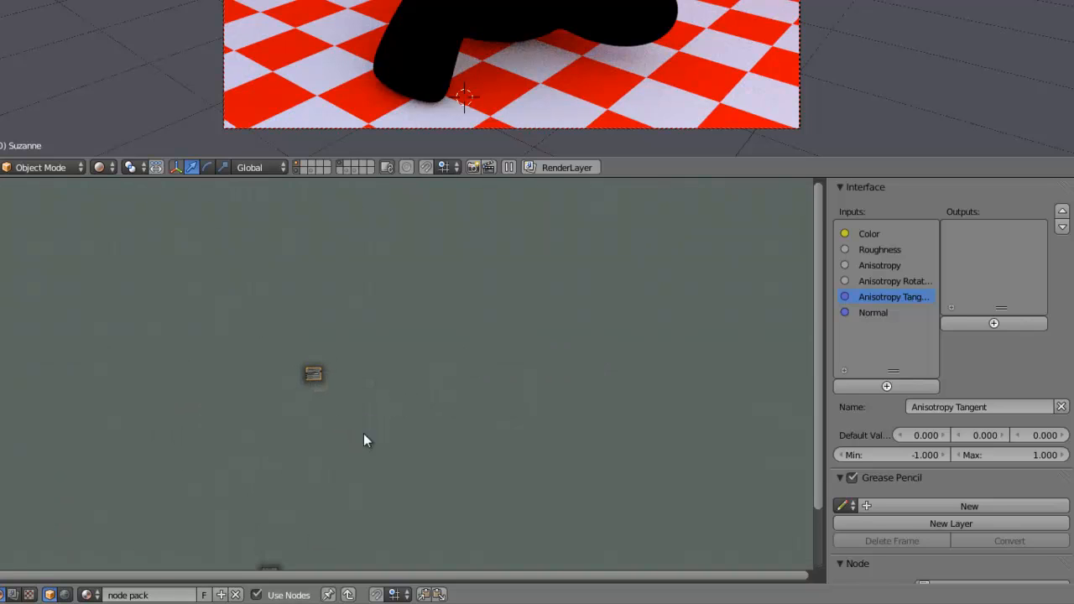
pyautogui.moveTo(363, 440); pyautogui.dragTo(347, 300, button='middle')
pyautogui.press('g')
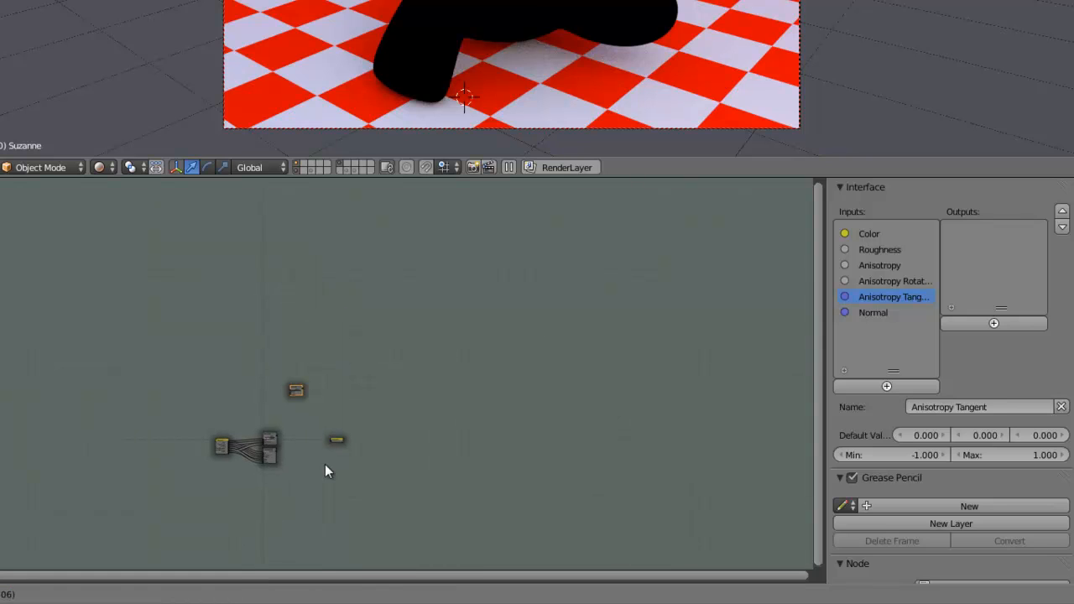
pyautogui.click(331, 456)
pyautogui.scroll(-3, 355, 444)
pyautogui.scroll(6, 293, 395)
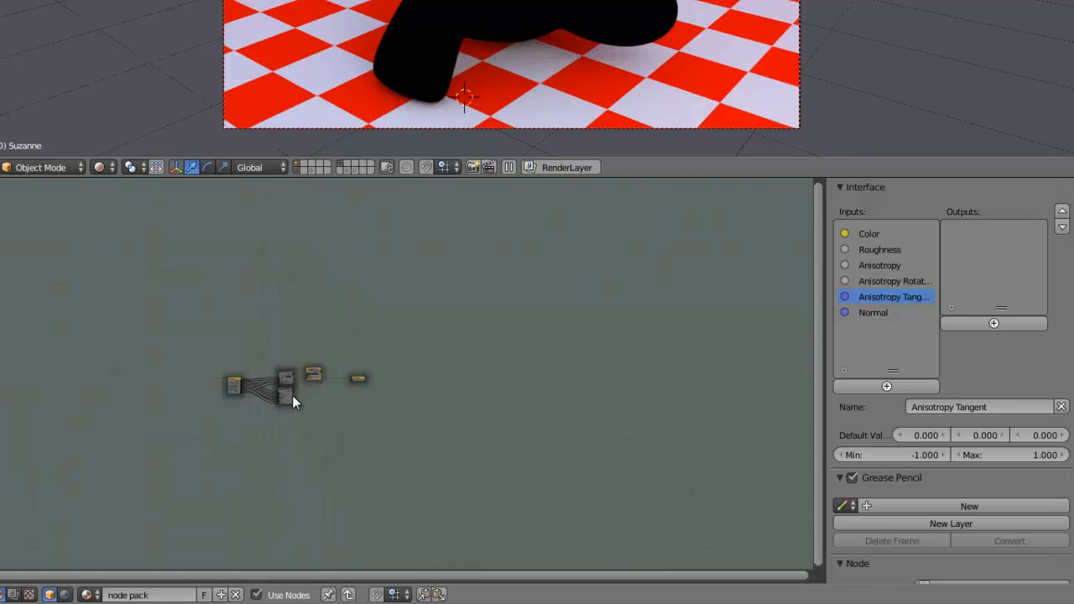
pyautogui.scroll(2, 277, 450)
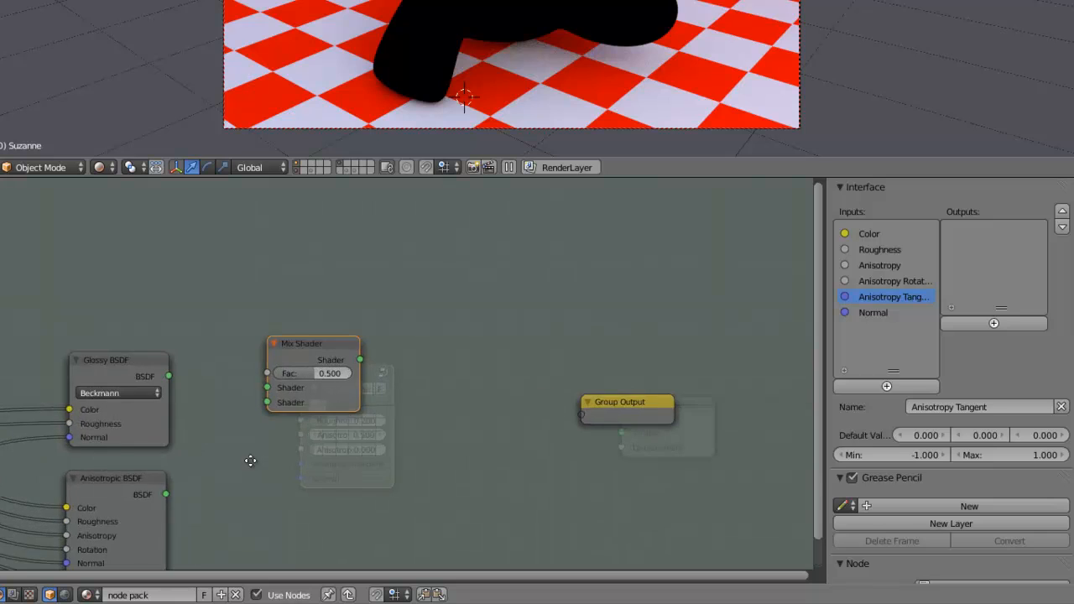
pyautogui.moveTo(252, 461); pyautogui.dragTo(363, 409, button='middle')
pyautogui.moveTo(429, 290); pyautogui.dragTo(491, 327)
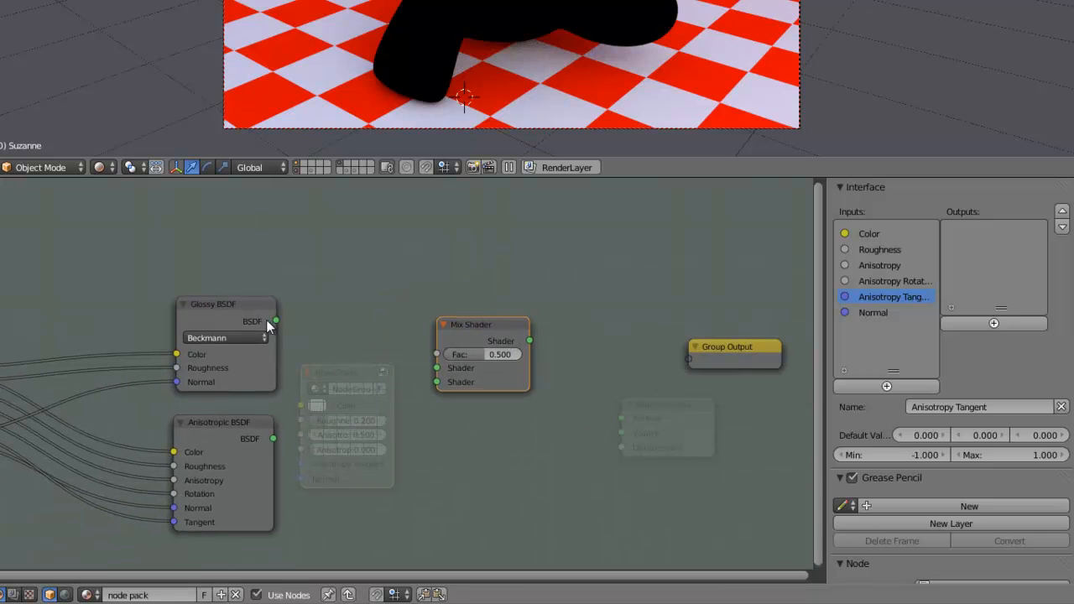
# - Link the Glossy and Anisotropic BSDFs into the Mix Shader and its result to the Group Output, placed closer to it
pyautogui.moveTo(275, 320); pyautogui.dragTo(436, 368)
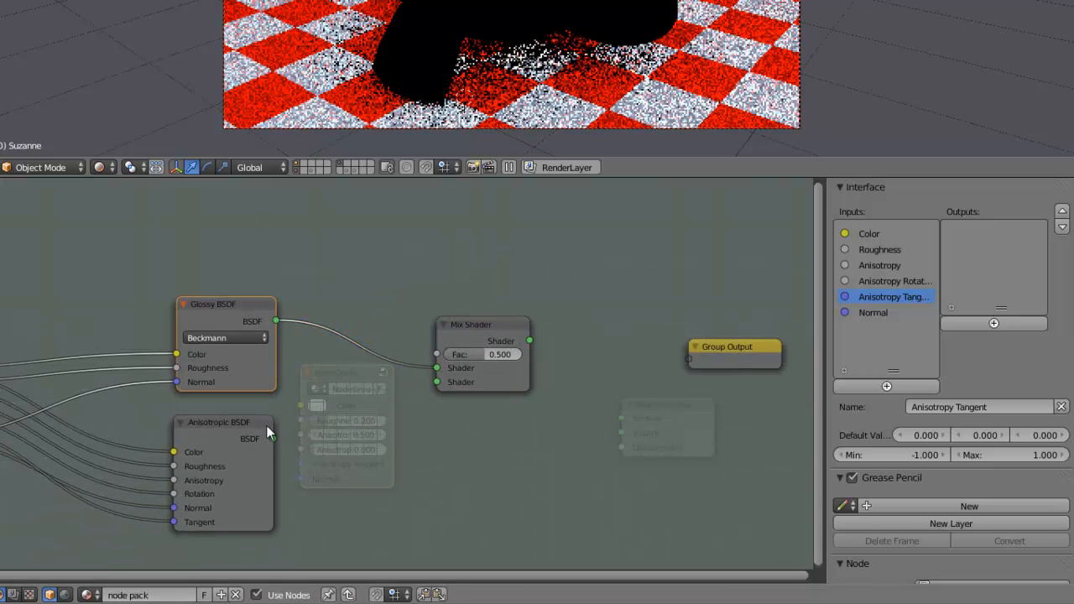
pyautogui.moveTo(272, 438); pyautogui.dragTo(436, 382)
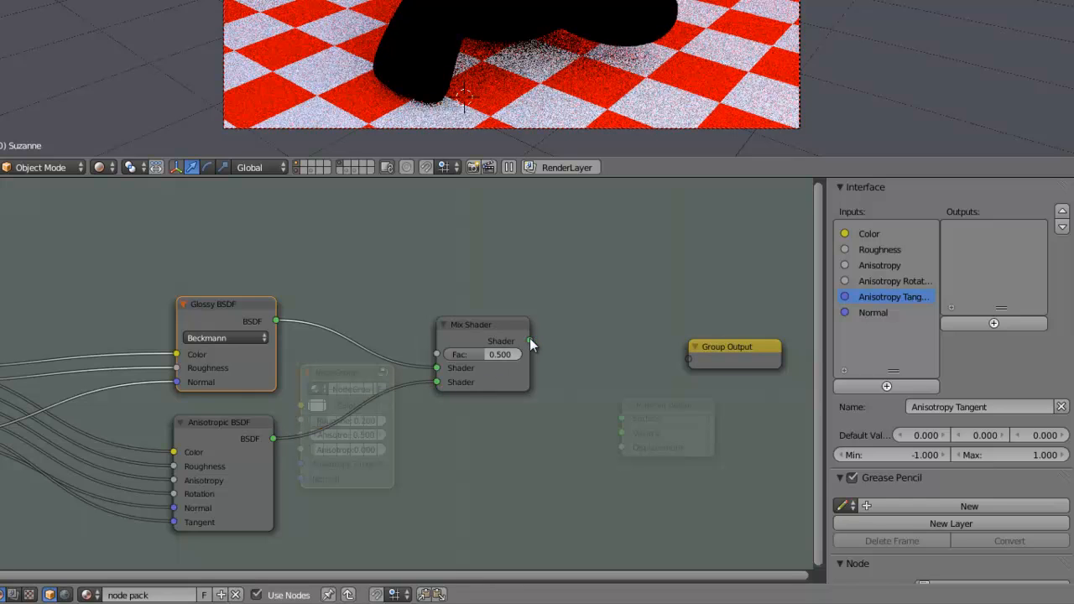
pyautogui.moveTo(530, 340); pyautogui.dragTo(643, 327)
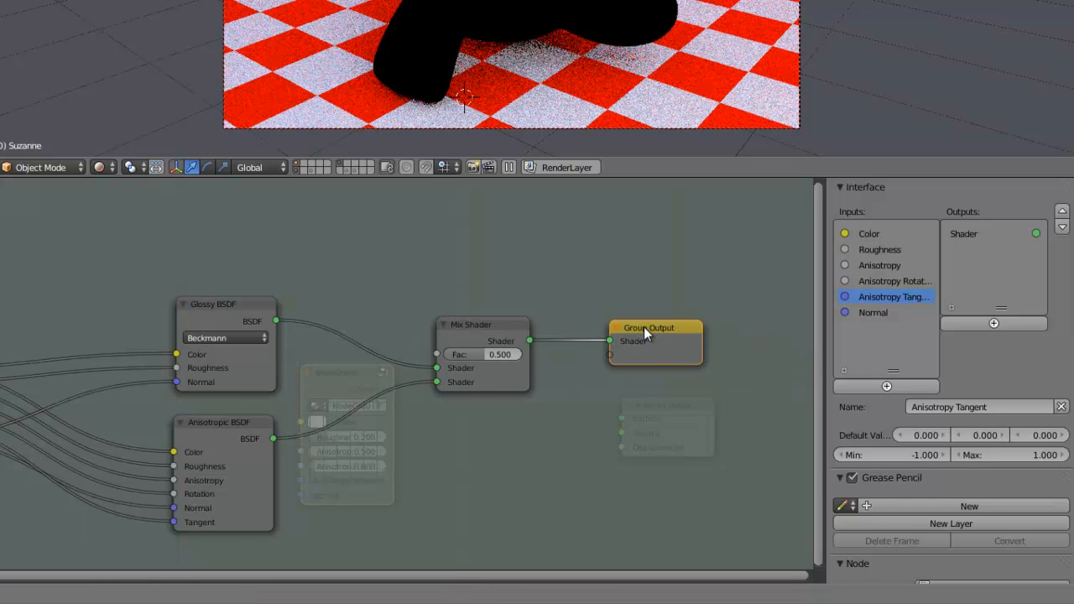
# - Nudge the Glossy BSDF slightly, leave the group, and widen the NodeGroup node so its input names fit
pyautogui.scroll(1, 458, 429)
pyautogui.moveTo(364, 410); pyautogui.dragTo(560, 407, button='middle')
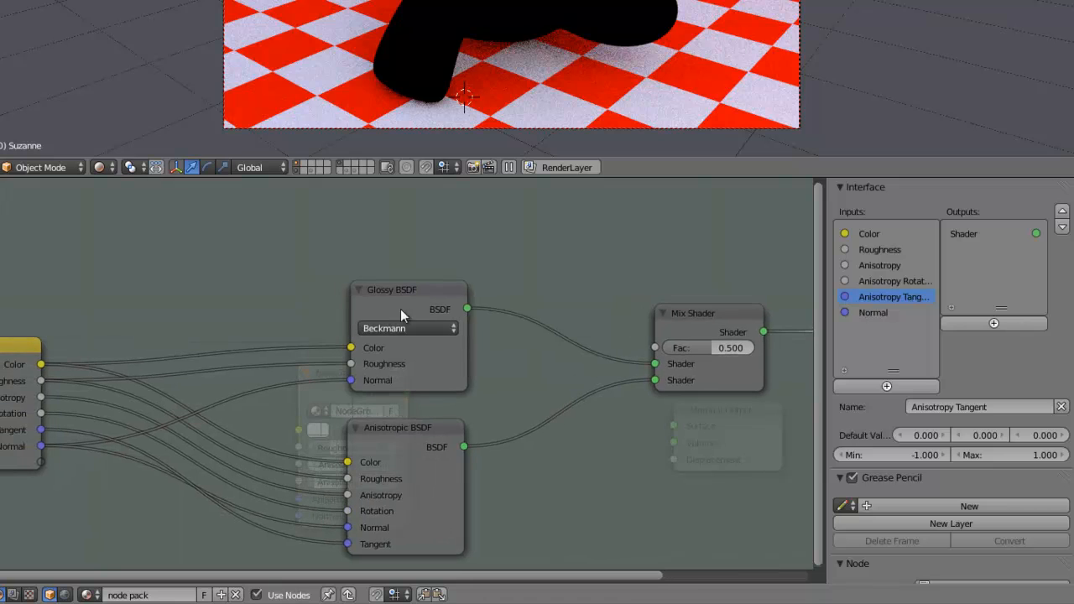
pyautogui.moveTo(406, 304)
pyautogui.mouseDown()
pyautogui.moveTo(405, 321)
pyautogui.moveTo(409, 310)
pyautogui.mouseUp()
pyautogui.press('Tab')
pyautogui.scroll(4, 380, 424)
pyautogui.moveTo(381, 430); pyautogui.dragTo(395, 359, button='middle')
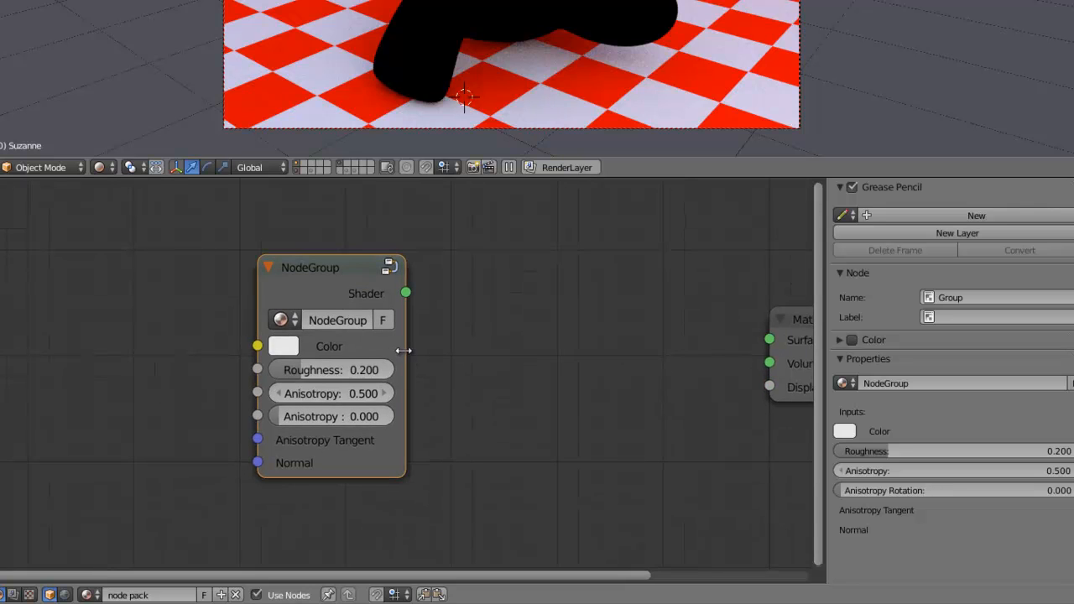
pyautogui.moveTo(404, 350); pyautogui.dragTo(464, 350)
# - Try the NodeGroup's Anisotropy at -1.000, and set it to 0
pyautogui.moveTo(384, 394); pyautogui.dragTo(274, 394)
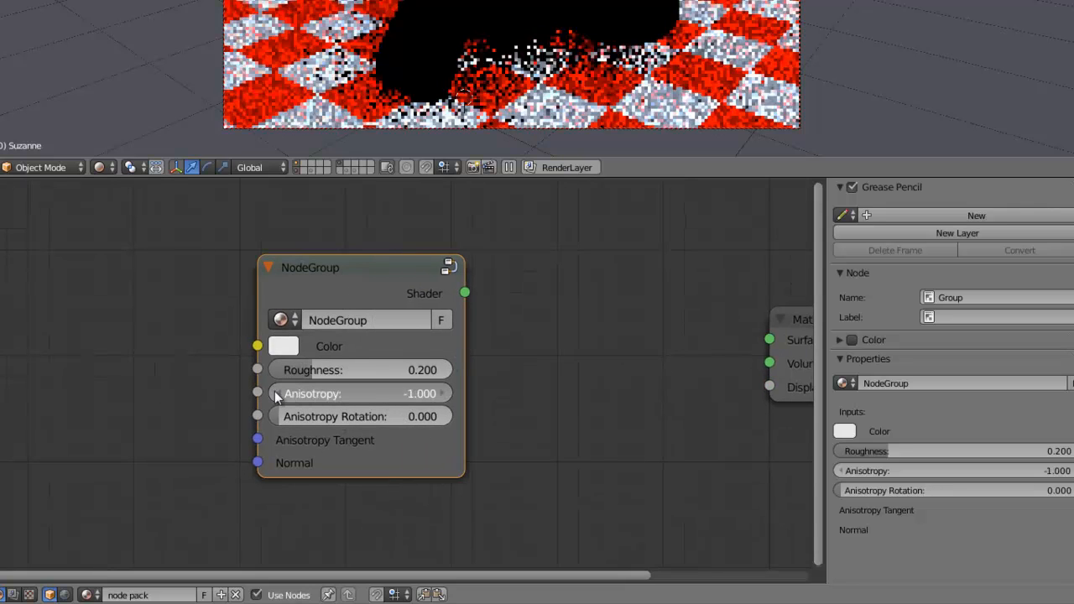
pyautogui.click(369, 394)
pyautogui.write('0')
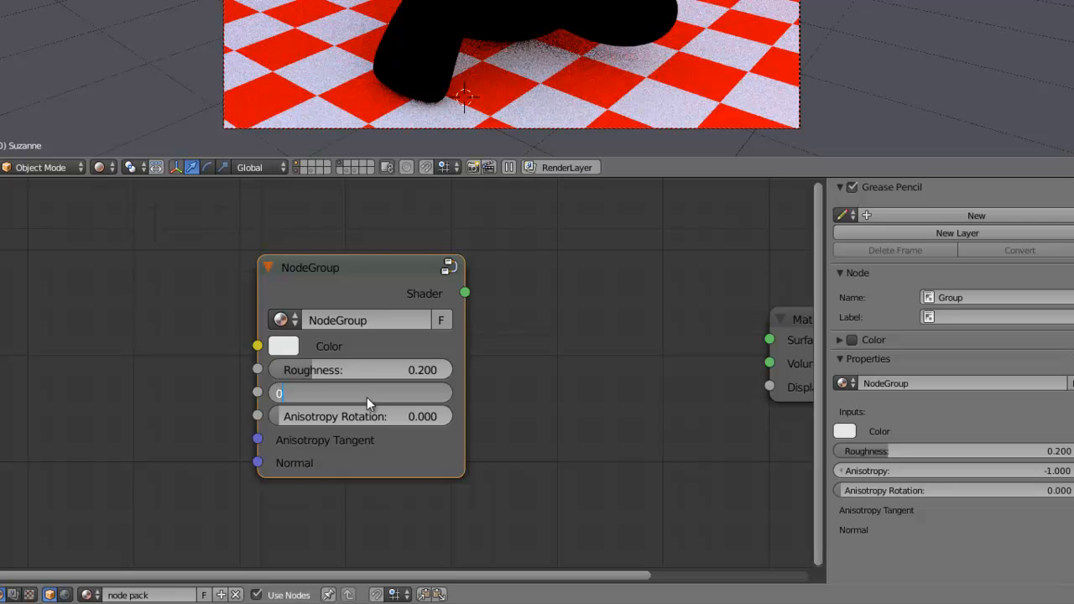
pyautogui.press('Return')
# - Open the group to examine how both BSDFs feed the Mix Shader, and return to the main node tree
pyautogui.click(447, 270)
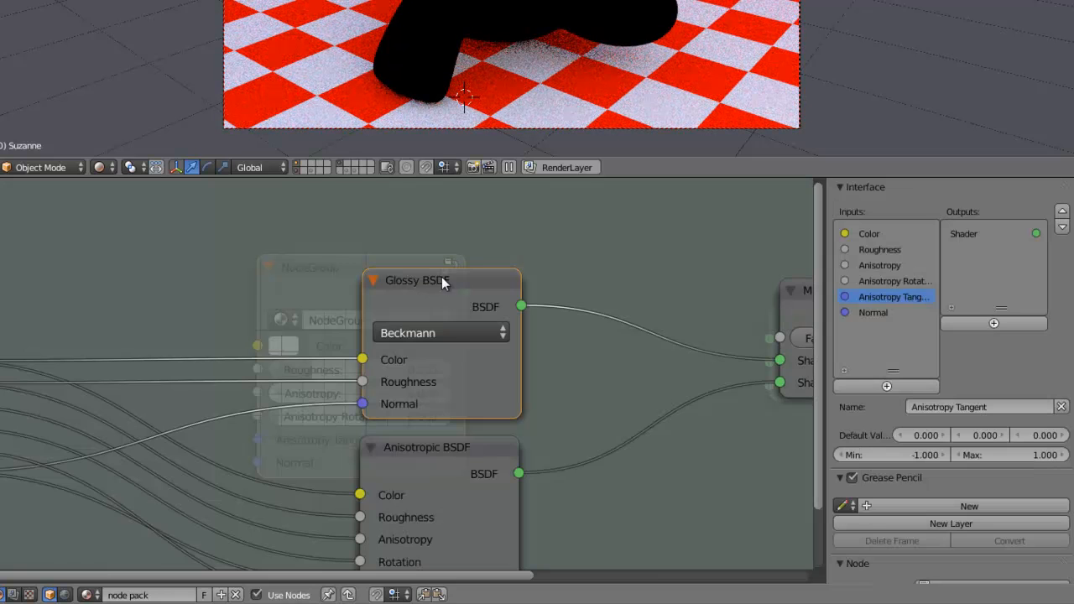
pyautogui.moveTo(488, 442); pyautogui.dragTo(373, 382, button='middle')
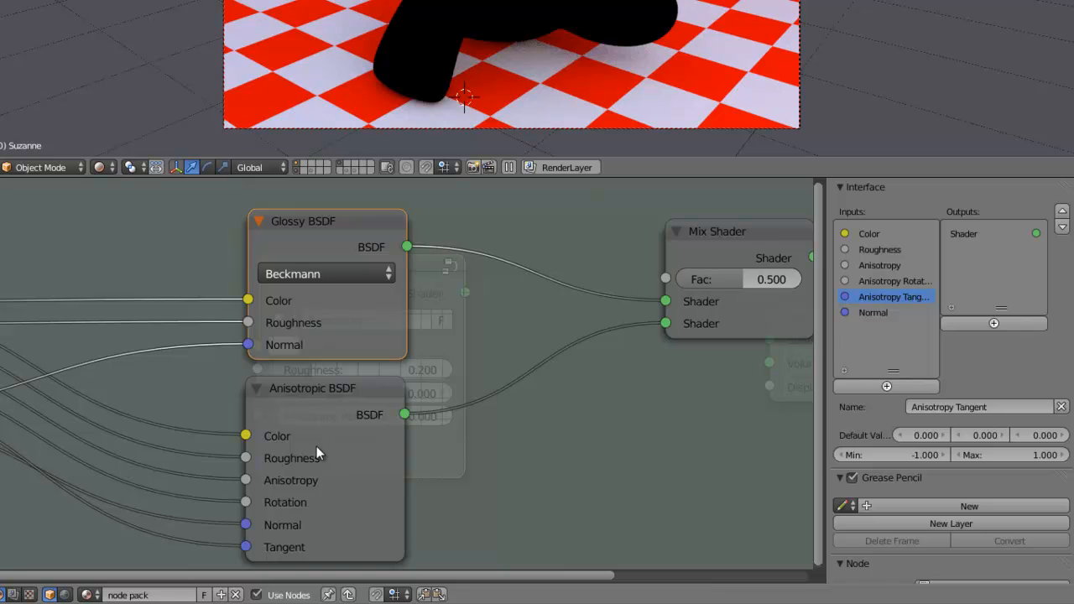
pyautogui.press('Tab')
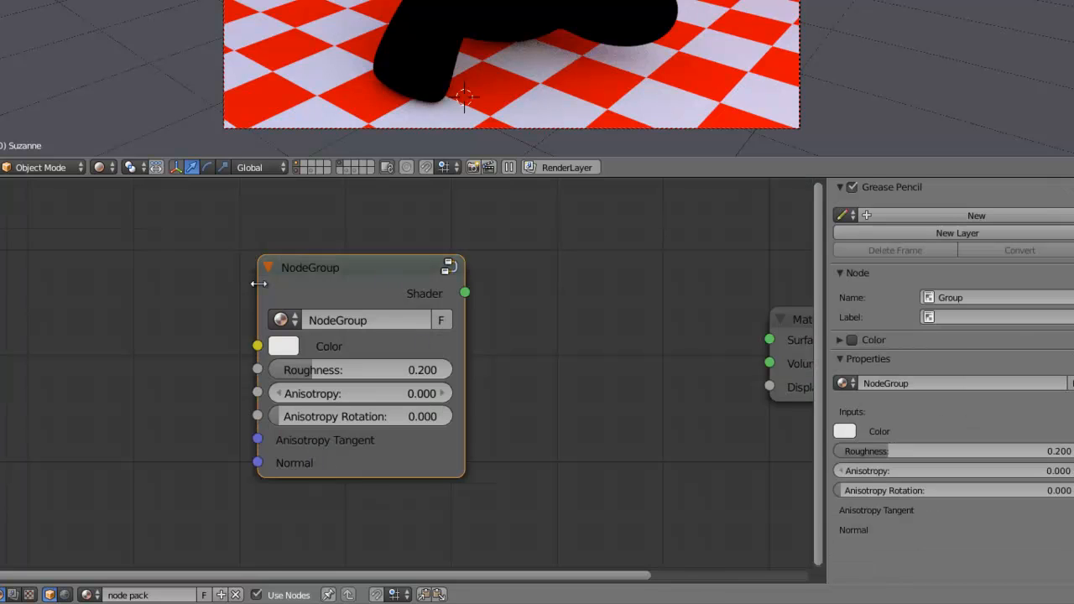
# - Move the NodeGroup node well away from the Material Output to clear space in front of it
pyautogui.press('g')
pyautogui.click(1, 281)
pyautogui.moveTo(602, 345); pyautogui.dragTo(460, 372, button='middle')
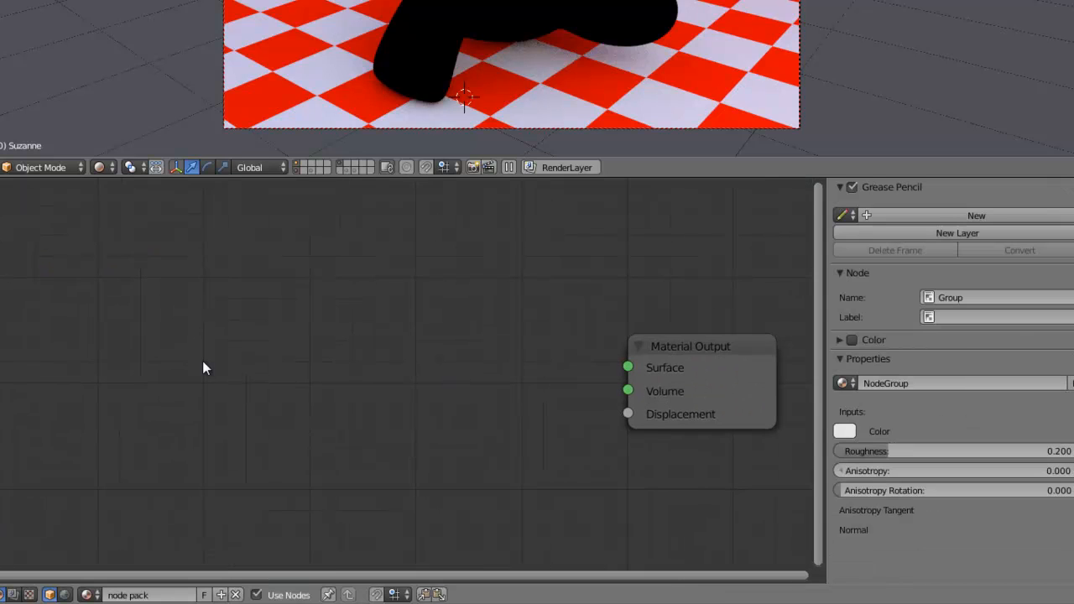
# - Add a separate Glossy BSDF and an Anisotropic BSDF in the empty space before the Material Output
pyautogui.hotkey('shift', 'a')
pyautogui.moveTo(203, 361)
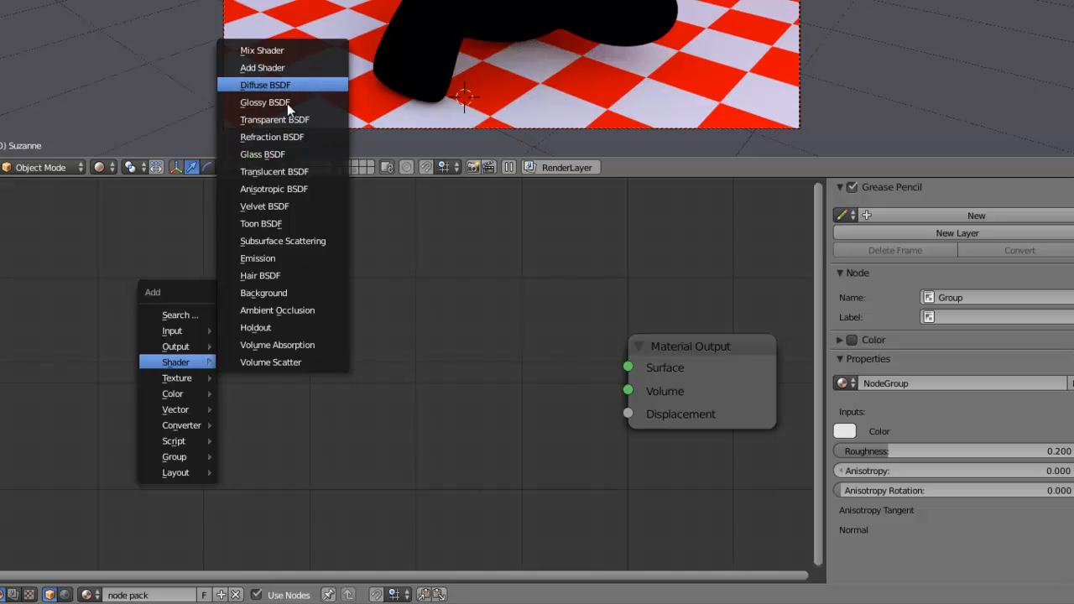
pyautogui.click(266, 102)
pyautogui.click(287, 340)
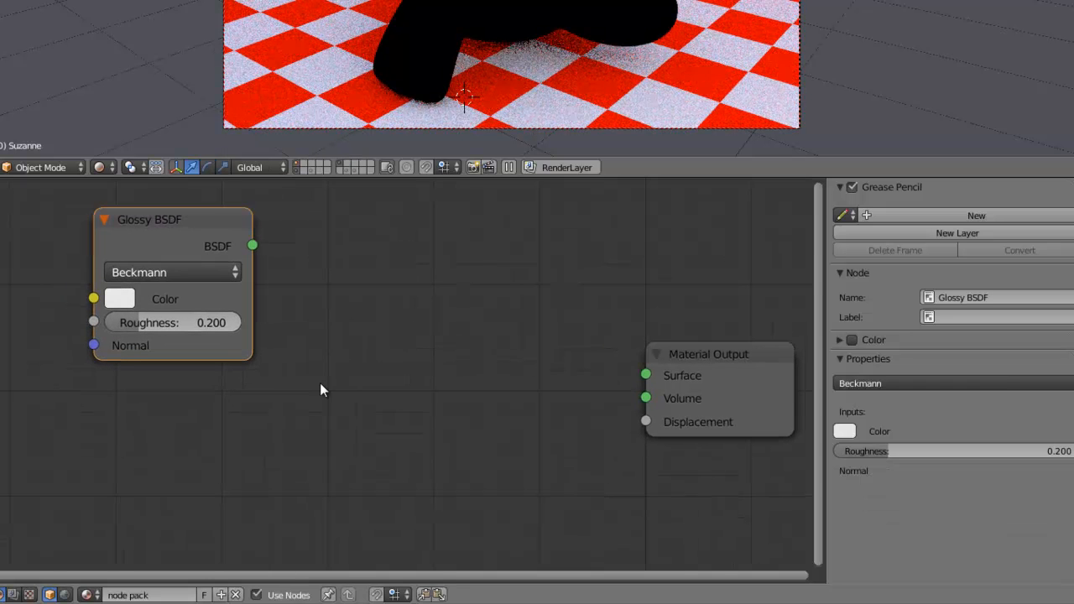
pyautogui.hotkey('shift', 'a')
pyautogui.moveTo(320, 383)
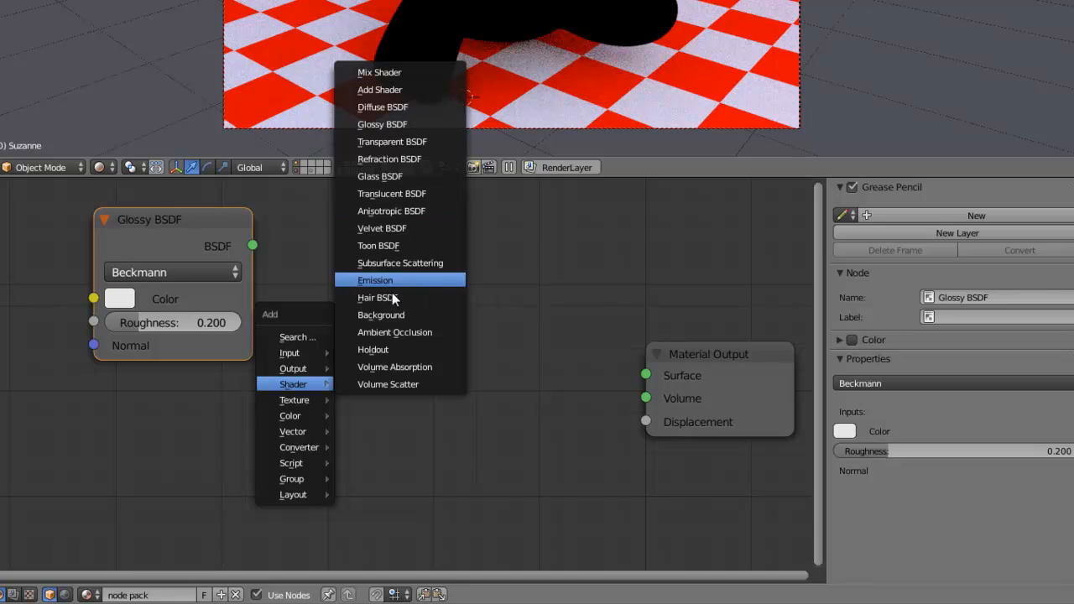
pyautogui.click(391, 210)
pyautogui.click(300, 309)
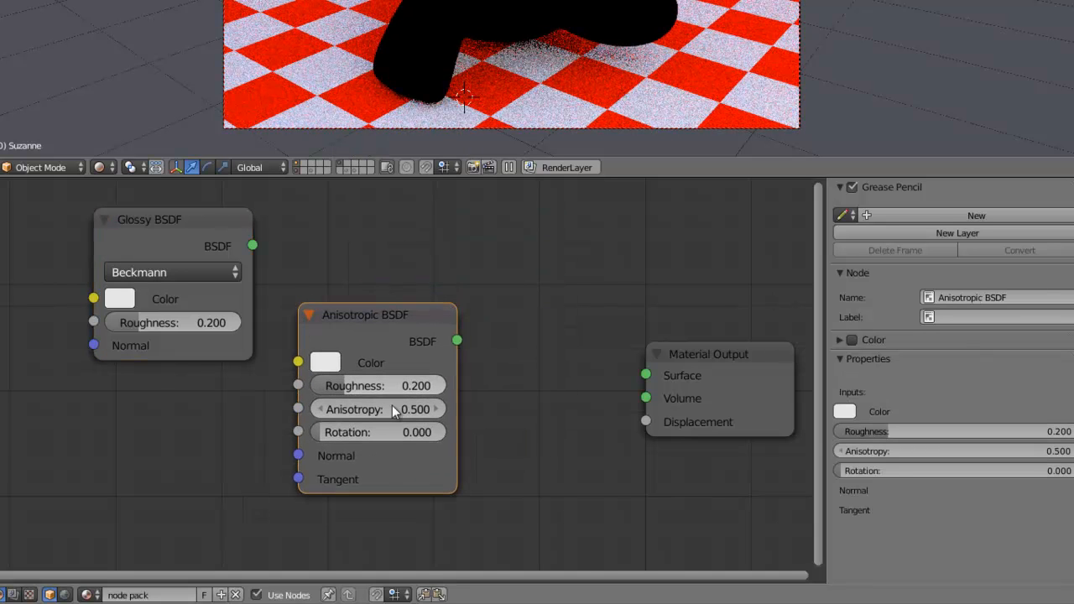
# - Set the Anisotropic BSDF's Anisotropy to 0 and compare it with the Glossy BSDF by feeding each in turn into the Material Output's Surface
pyautogui.click(379, 407)
pyautogui.write('0')
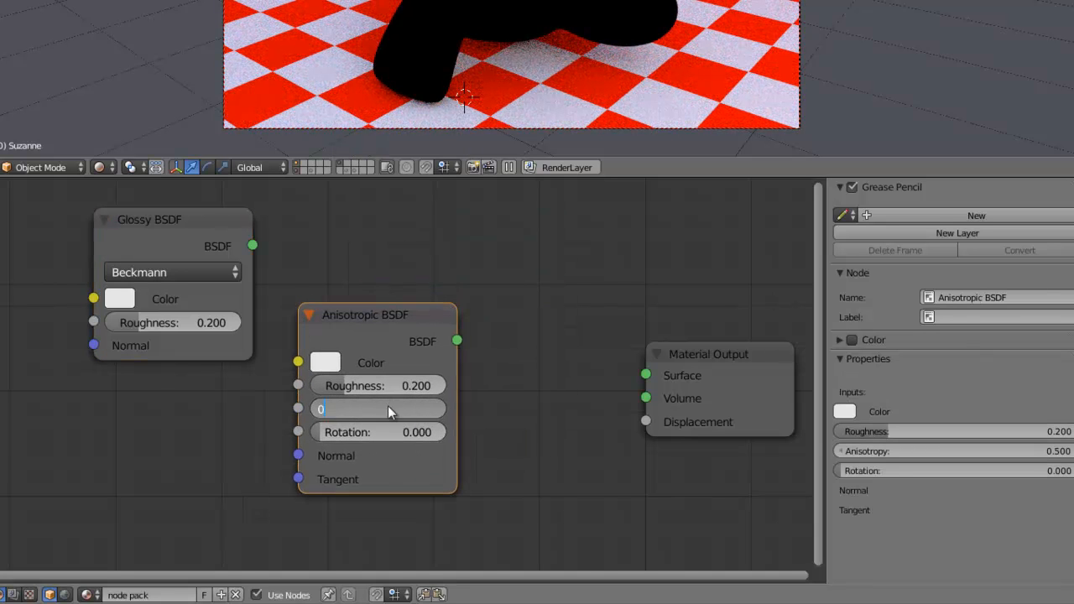
pyautogui.press('Return')
pyautogui.moveTo(458, 342); pyautogui.dragTo(646, 375)
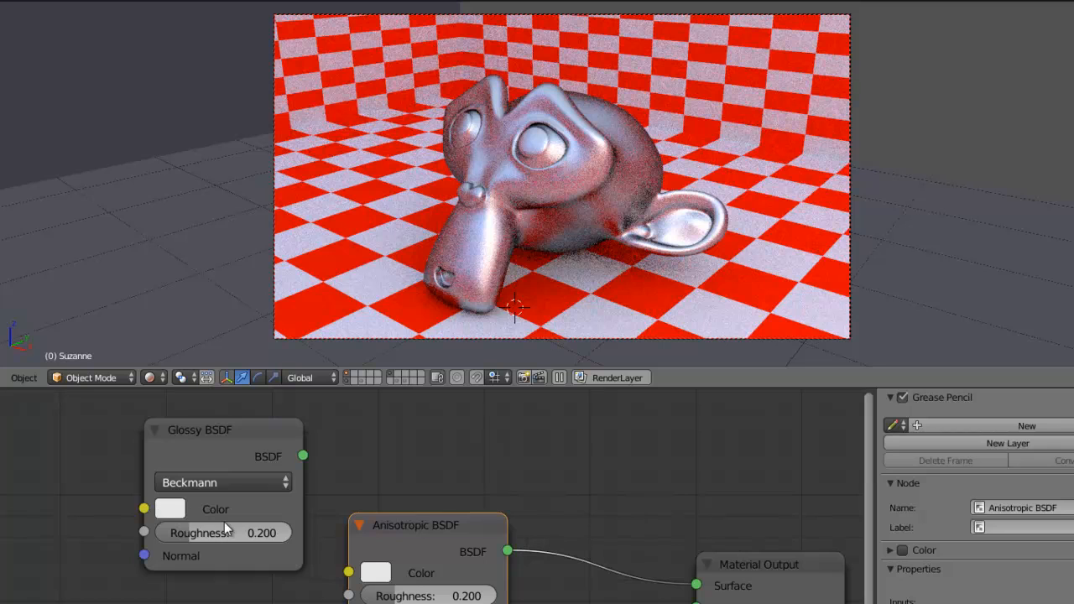
pyautogui.moveTo(415, 573); pyautogui.dragTo(201, 603)
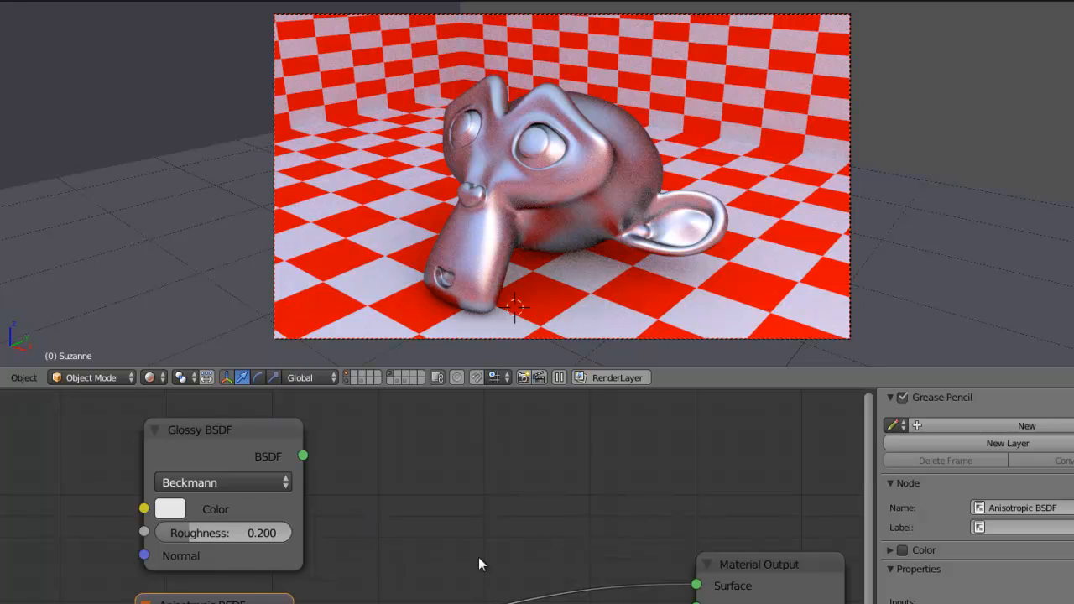
pyautogui.moveTo(305, 457); pyautogui.dragTo(696, 586)
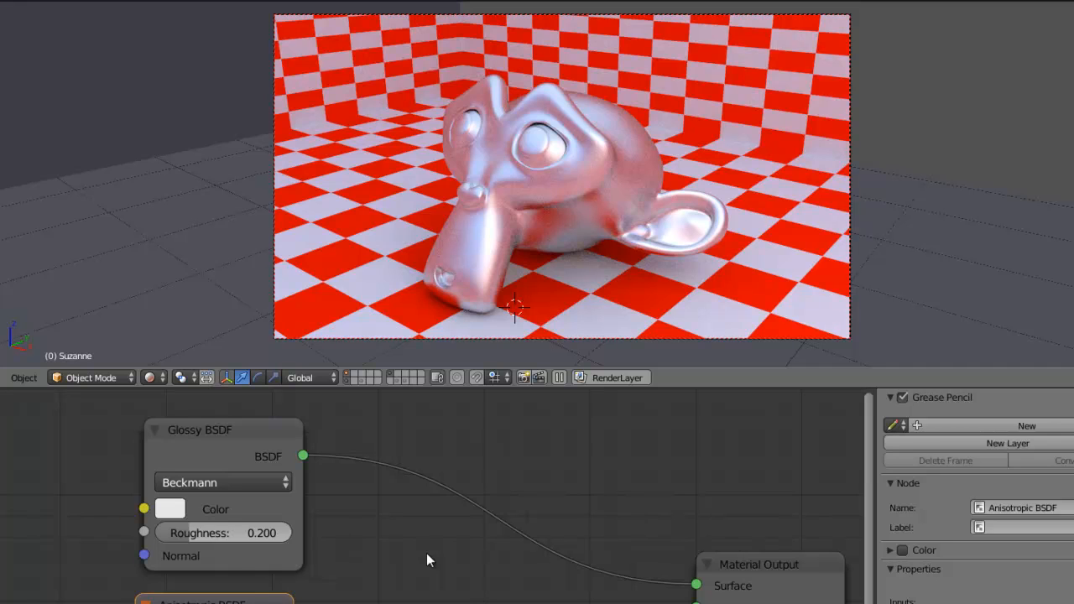
# - Delete the separate Glossy BSDF and Anisotropic BSDF from the main node tree
pyautogui.click(213, 425)
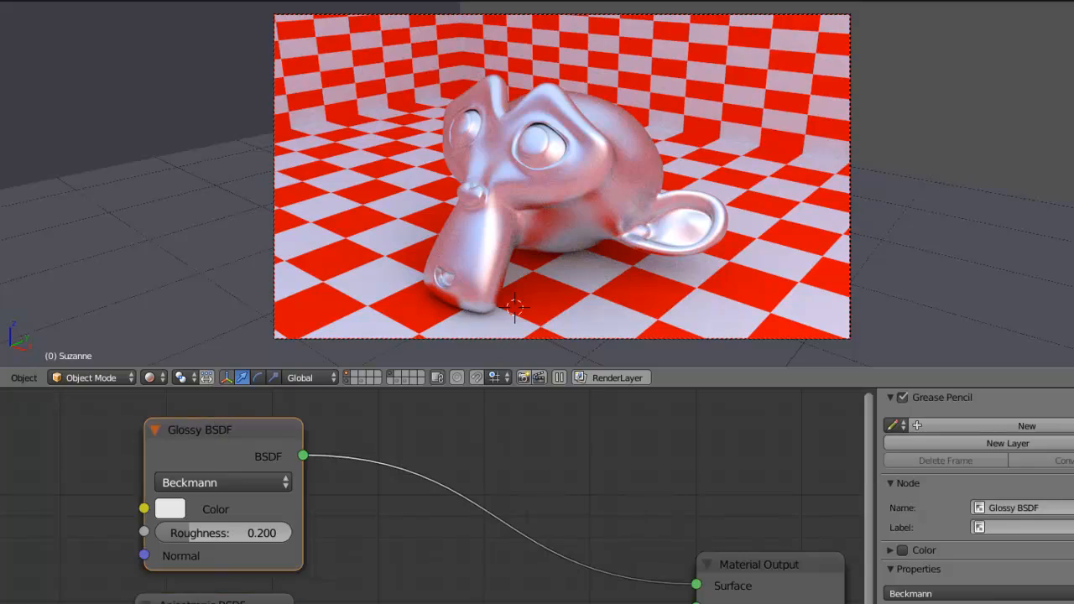
pyautogui.keyDown('shift'); pyautogui.click(212, 601); pyautogui.keyUp('shift')
pyautogui.hotkey('ctrl', 'g')
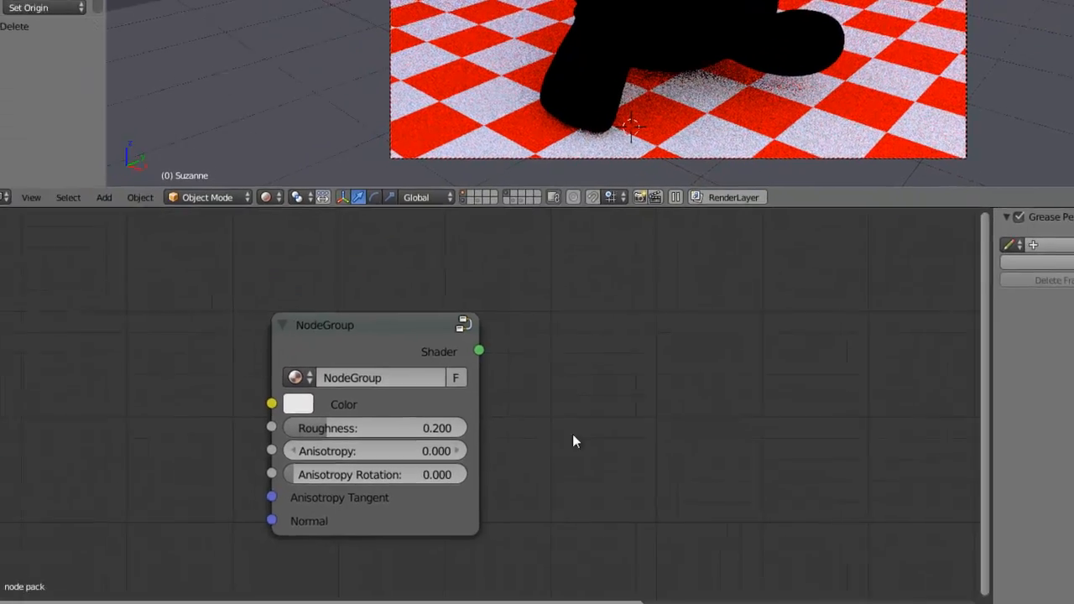
# - Inside the NodeGroup, add a Math node above the Glossy BSDF and set its operation to Greater Than
pyautogui.press('Tab')
pyautogui.scroll(-6, 487, 368)
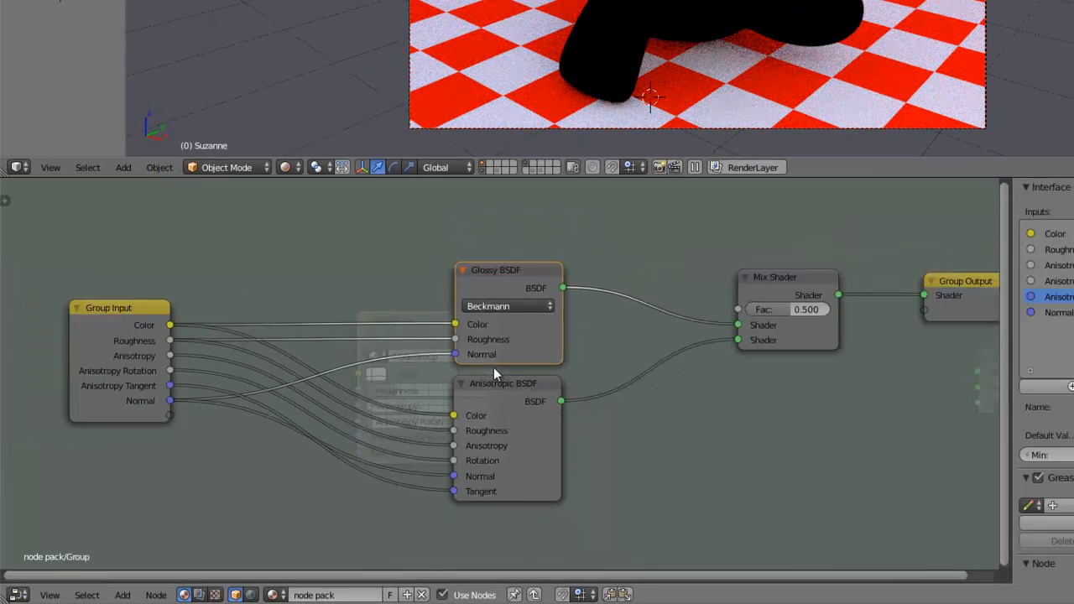
pyautogui.moveTo(531, 365); pyautogui.dragTo(426, 376, button='middle')
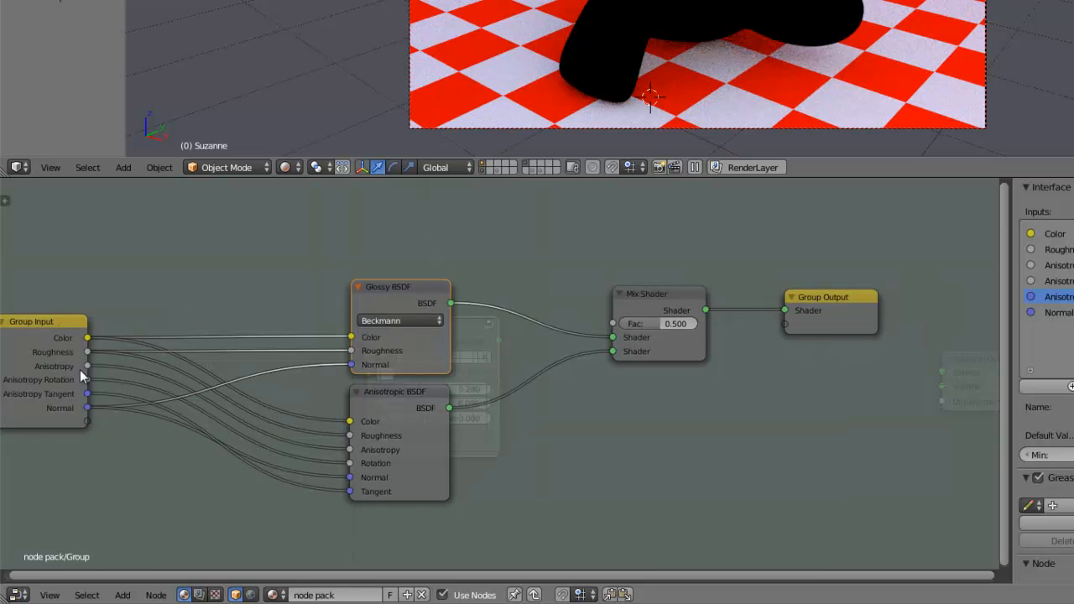
pyautogui.moveTo(483, 462); pyautogui.dragTo(611, 603, button='middle')
pyautogui.moveTo(540, 314); pyautogui.dragTo(504, 288, button='middle')
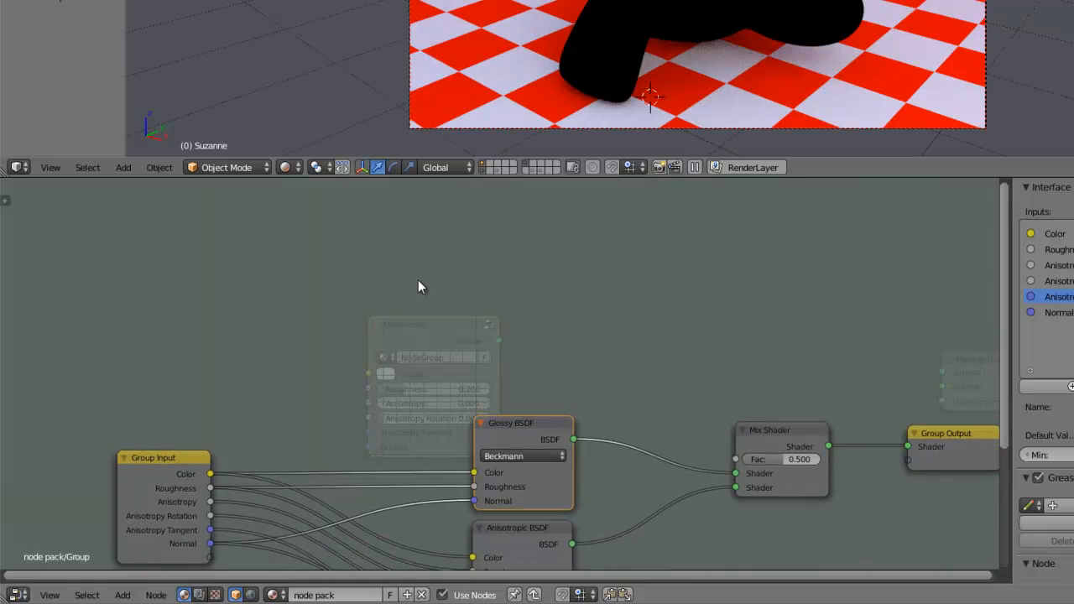
pyautogui.press('a')
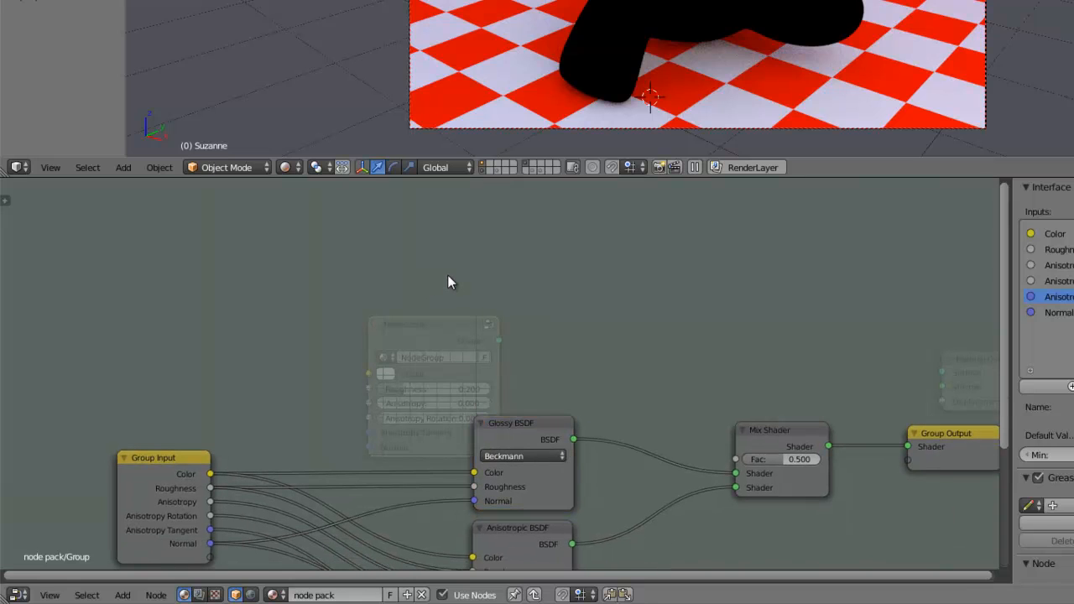
pyautogui.hotkey('shift', 'a')
pyautogui.moveTo(467, 339)
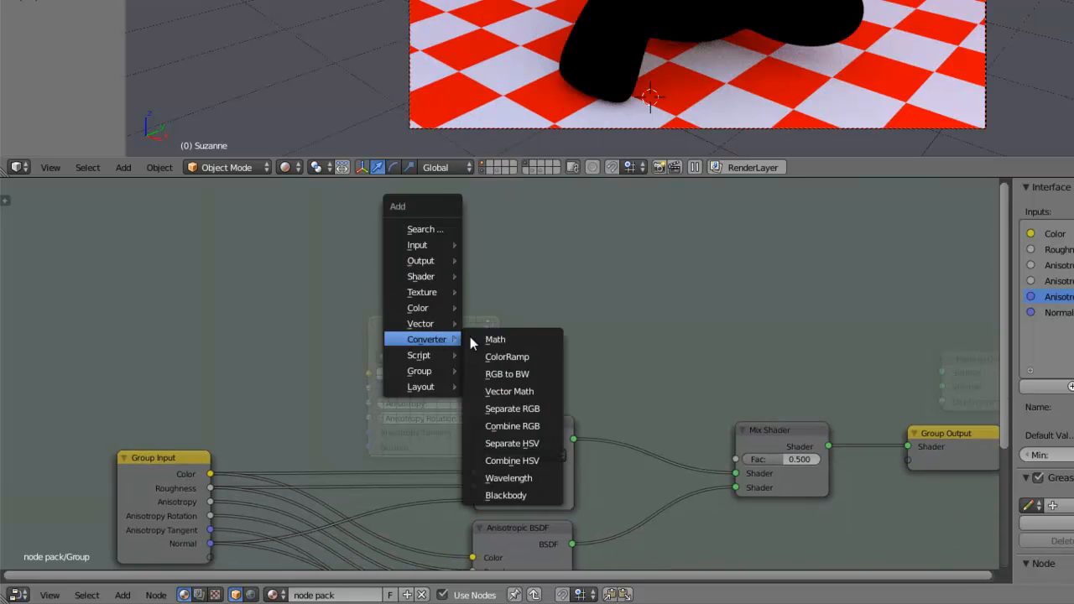
pyautogui.click(504, 339)
pyautogui.click(476, 268)
pyautogui.scroll(2, 455, 367)
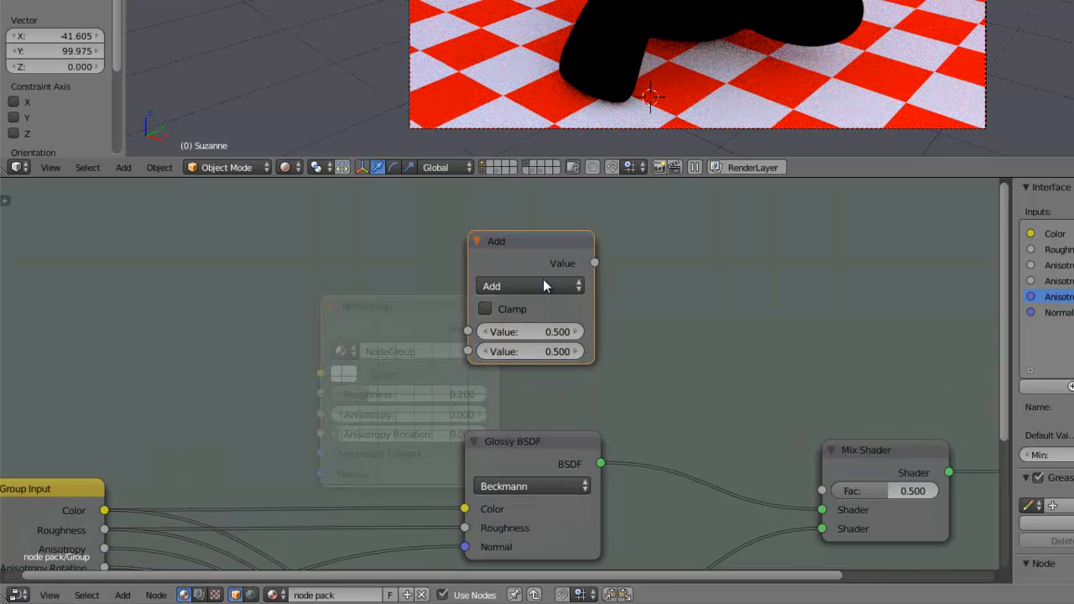
pyautogui.click(546, 286)
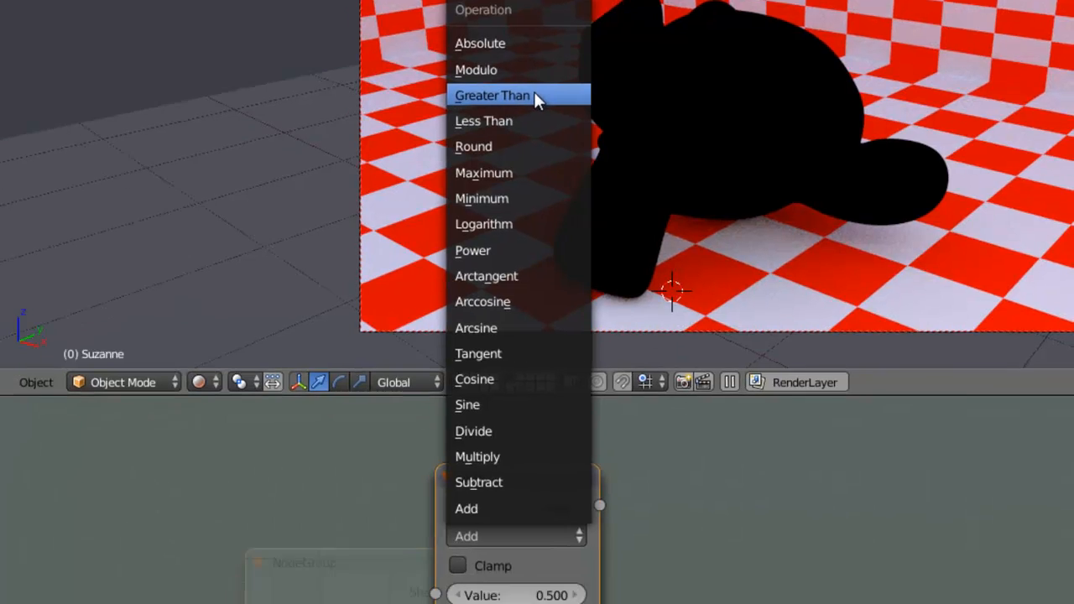
pyautogui.click(526, 121)
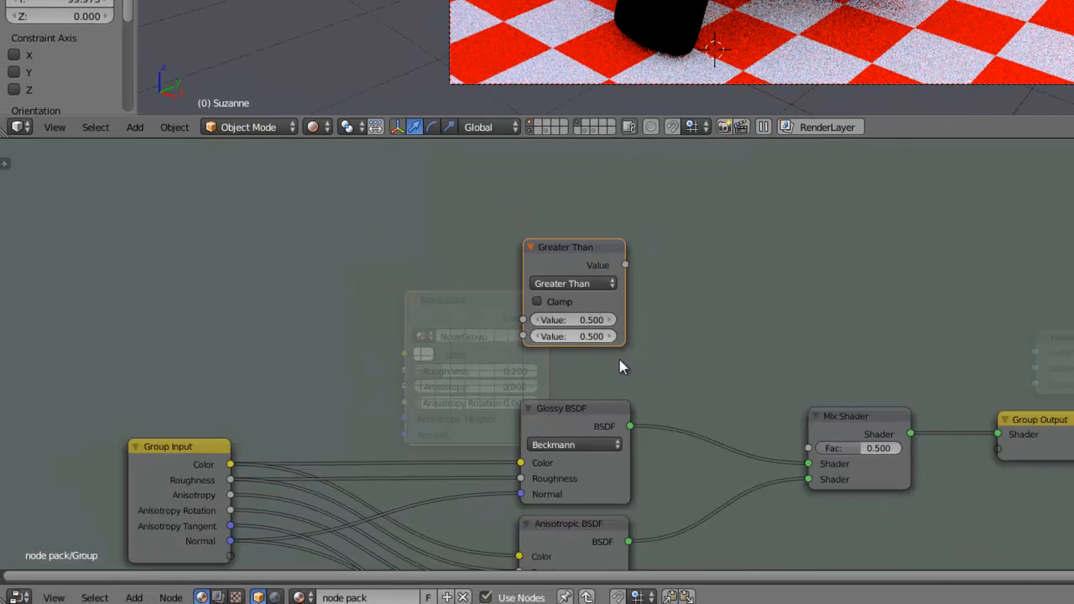
# - Connect the Group Input's Anisotropy to the Greater Than node's first value and set its second value to 0
pyautogui.moveTo(668, 343); pyautogui.dragTo(724, 321, button='middle')
pyautogui.scroll(2, 651, 355)
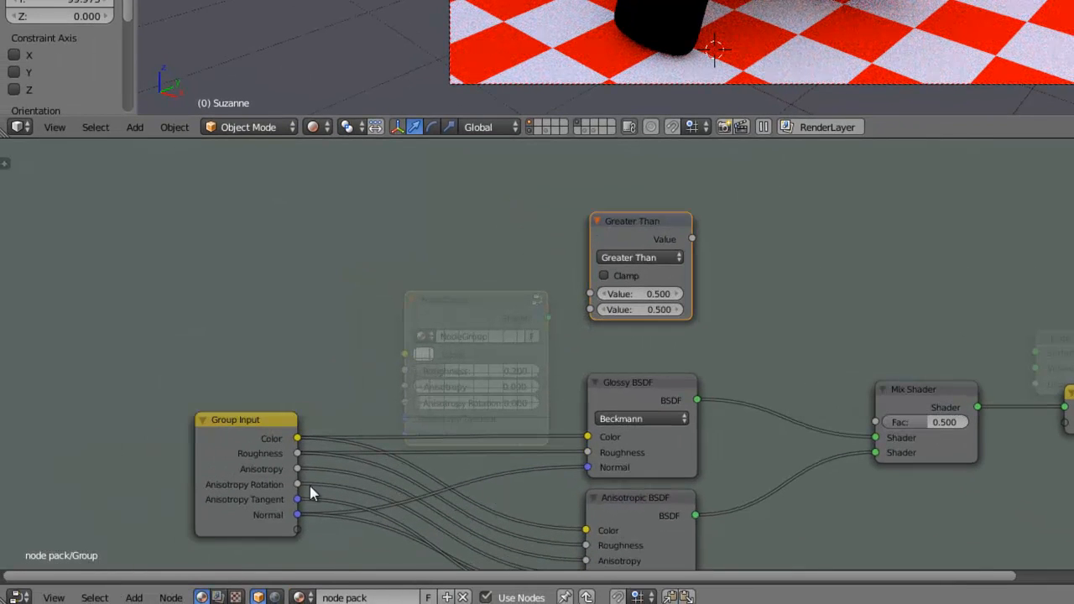
pyautogui.moveTo(298, 469); pyautogui.dragTo(587, 293)
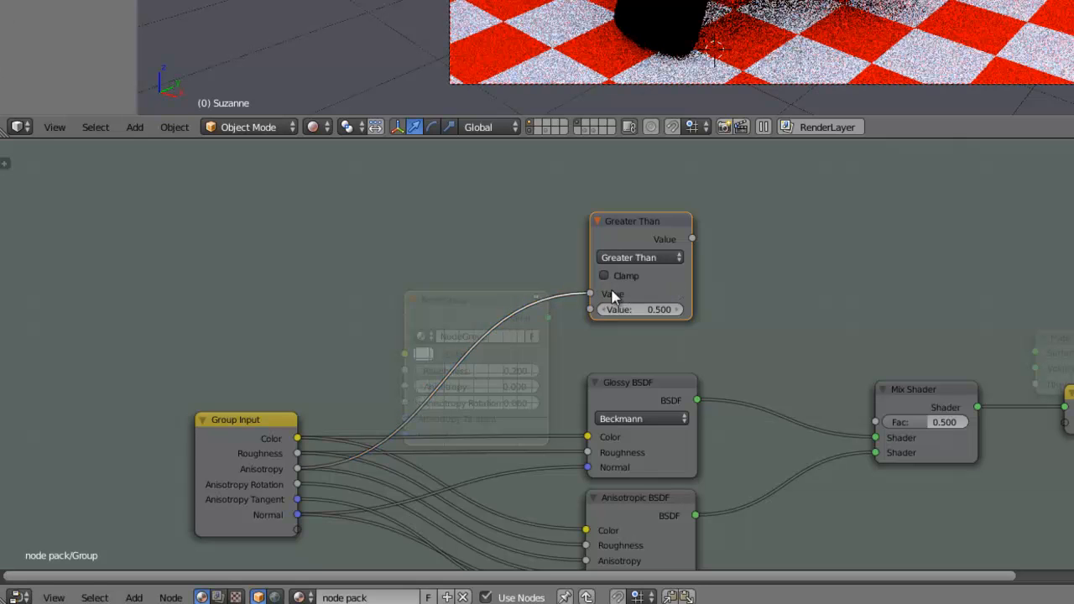
pyautogui.click(642, 310)
pyautogui.press('BackSpace')
pyautogui.write('0')
pyautogui.press('Return')
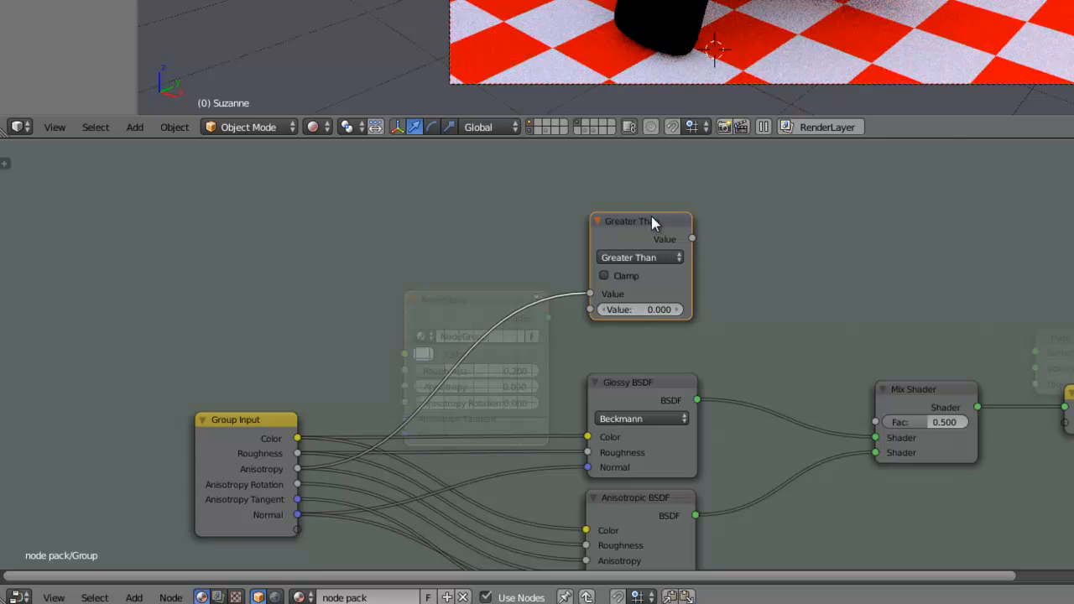
pyautogui.moveTo(650, 219); pyautogui.dragTo(626, 221)
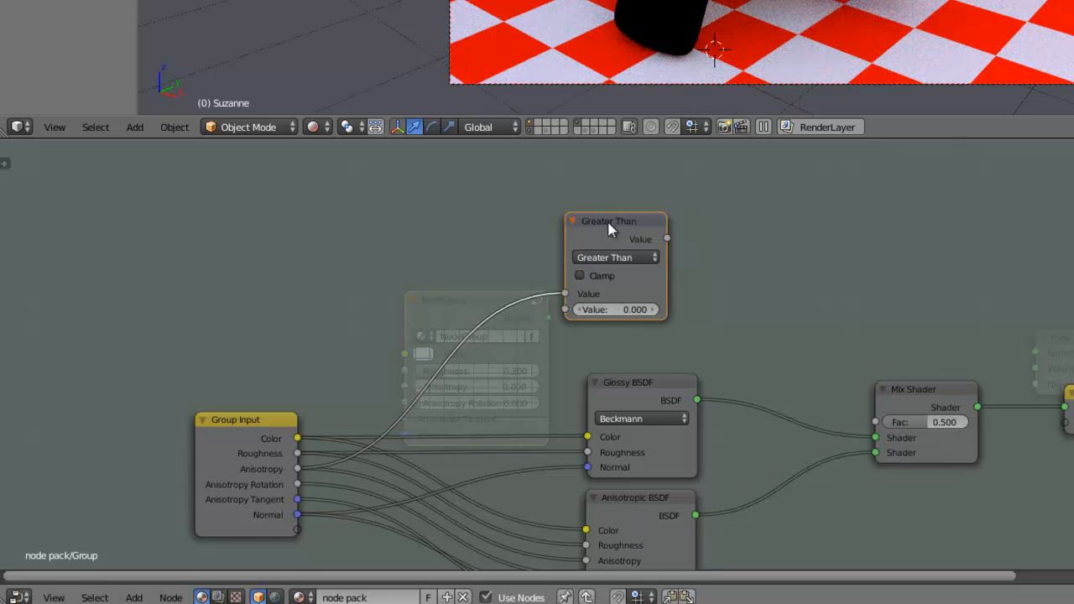
pyautogui.moveTo(638, 221); pyautogui.dragTo(640, 239)
pyautogui.keyDown('ctrl'); pyautogui.moveTo(778, 278); pyautogui.dragTo(578, 307, button='middle'); pyautogui.keyUp('ctrl')
pyautogui.moveTo(537, 272); pyautogui.dragTo(855, 251)
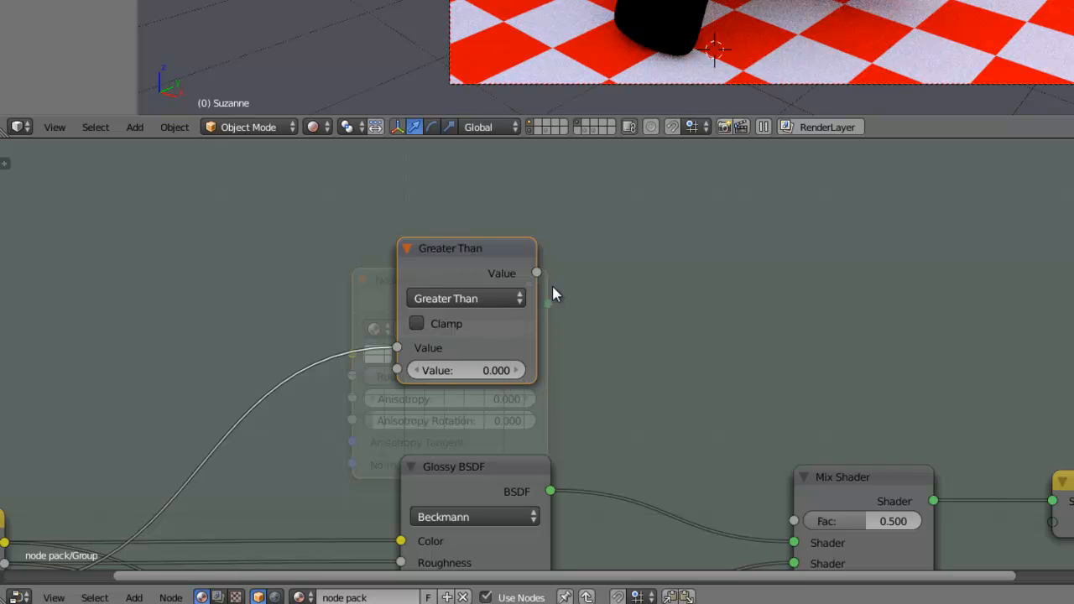
pyautogui.moveTo(537, 273); pyautogui.dragTo(837, 229)
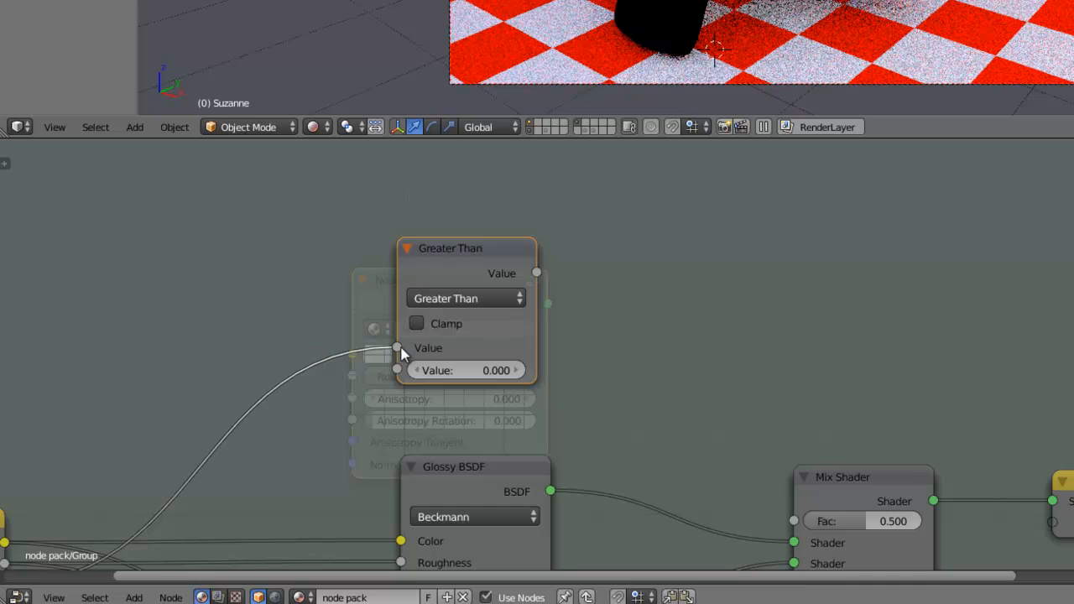
pyautogui.moveTo(537, 273); pyautogui.dragTo(789, 231)
# - Connect the Greater Than node's Value output to the Mix Shader's Fac input
pyautogui.moveTo(715, 355); pyautogui.dragTo(673, 300, button='middle')
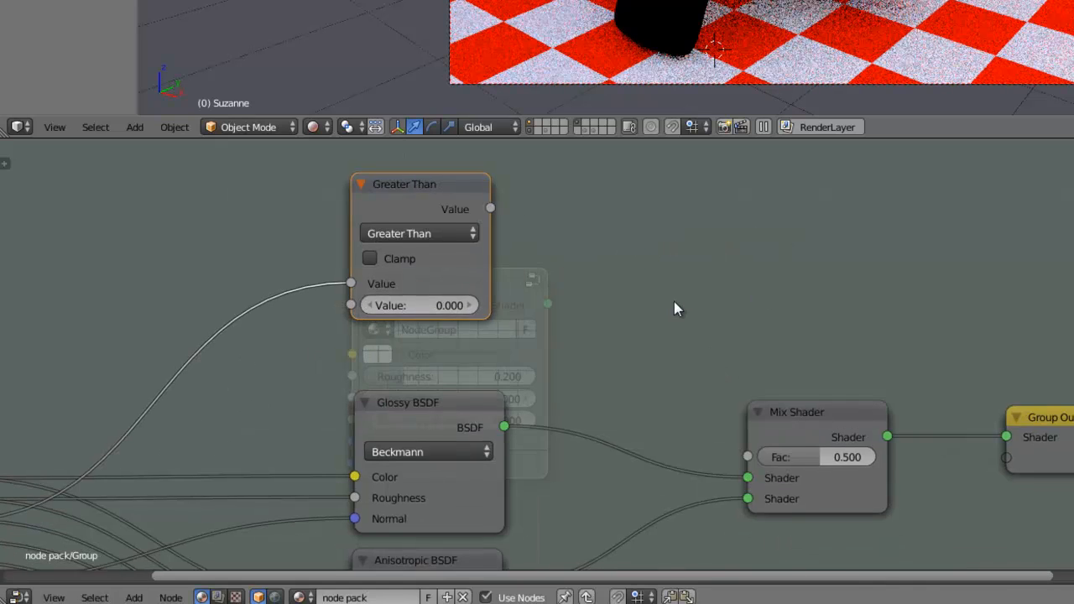
pyautogui.scroll(-2, 521, 290)
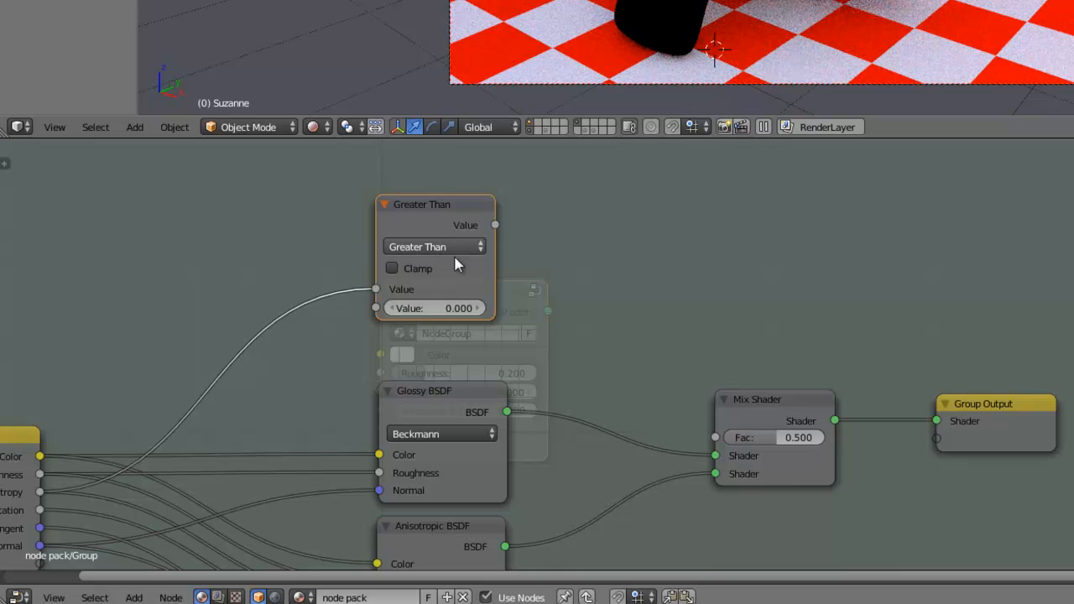
pyautogui.moveTo(496, 224); pyautogui.dragTo(717, 441)
pyautogui.moveTo(700, 506); pyautogui.dragTo(715, 378, button='middle')
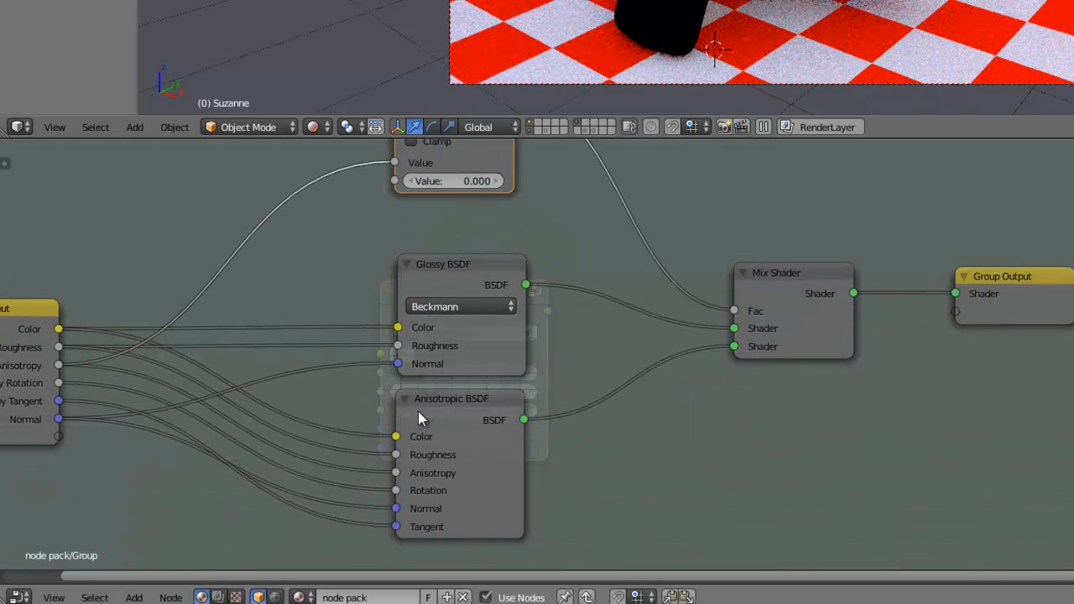
# - Tidy the group layout by stacking the Greater Than, Glossy BSDF and Anisotropic BSDF nodes in a column and shifting the Mix Shader slightly closer
pyautogui.moveTo(441, 402)
pyautogui.mouseDown()
pyautogui.moveTo(434, 422)
pyautogui.moveTo(437, 407)
pyautogui.mouseUp()
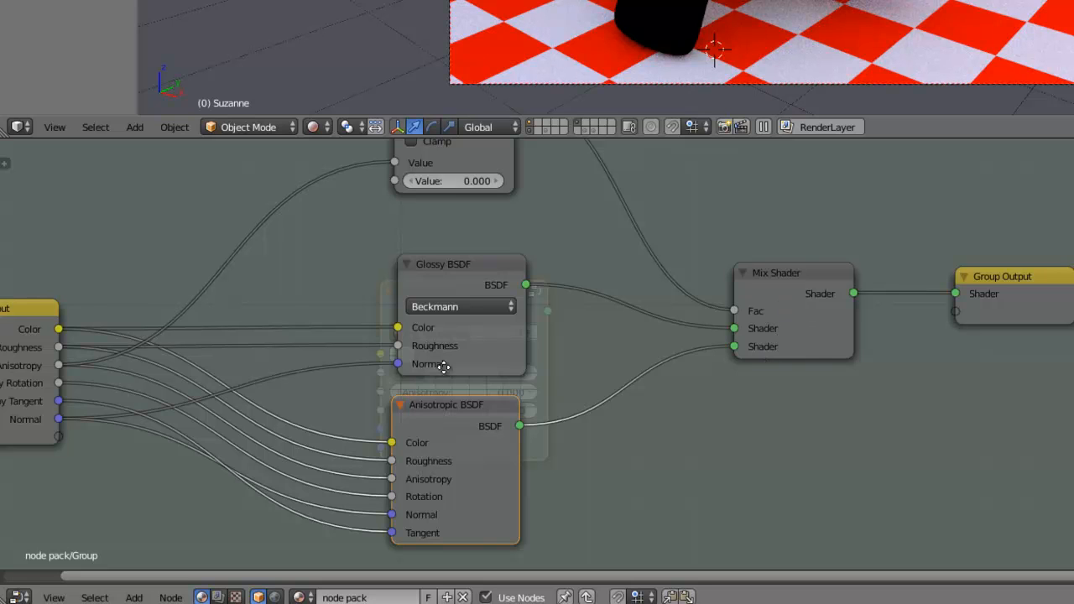
pyautogui.press('Home')
pyautogui.moveTo(434, 337); pyautogui.dragTo(402, 369, button='middle')
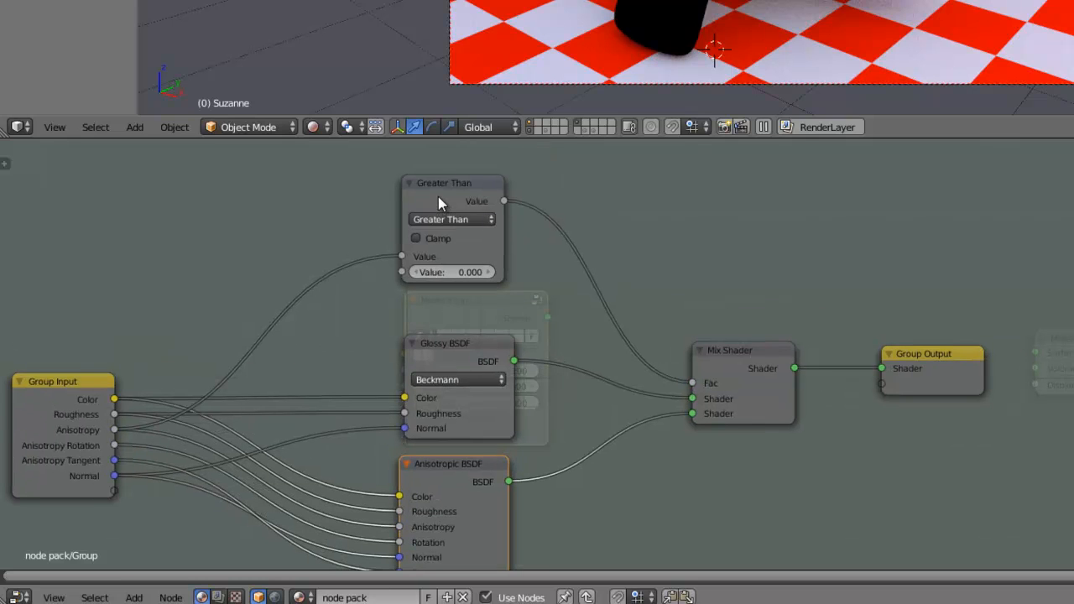
pyautogui.moveTo(453, 473); pyautogui.dragTo(453, 468)
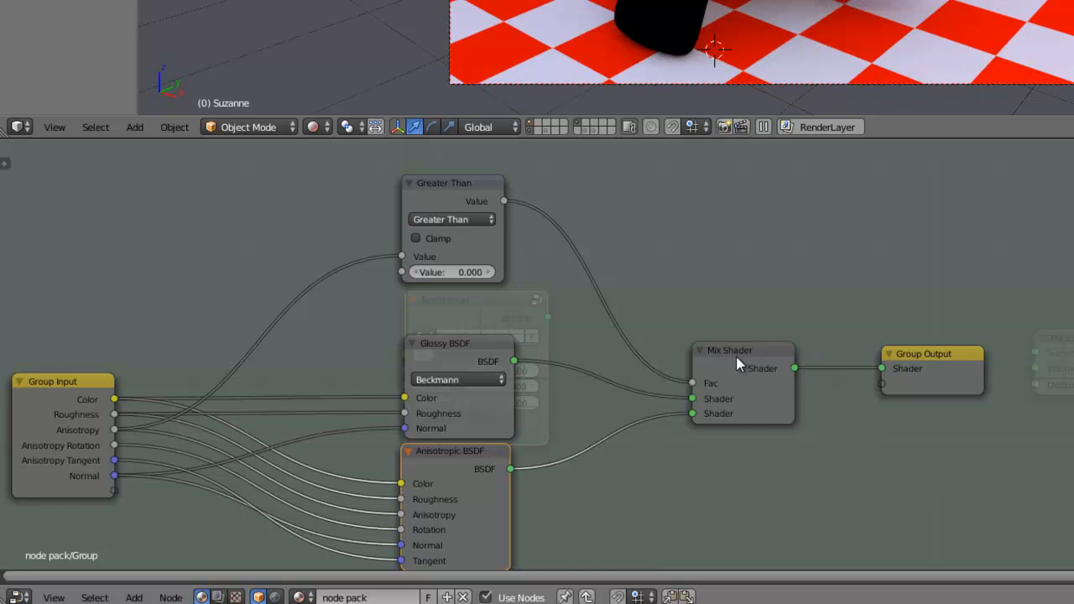
pyautogui.moveTo(739, 363); pyautogui.dragTo(723, 352)
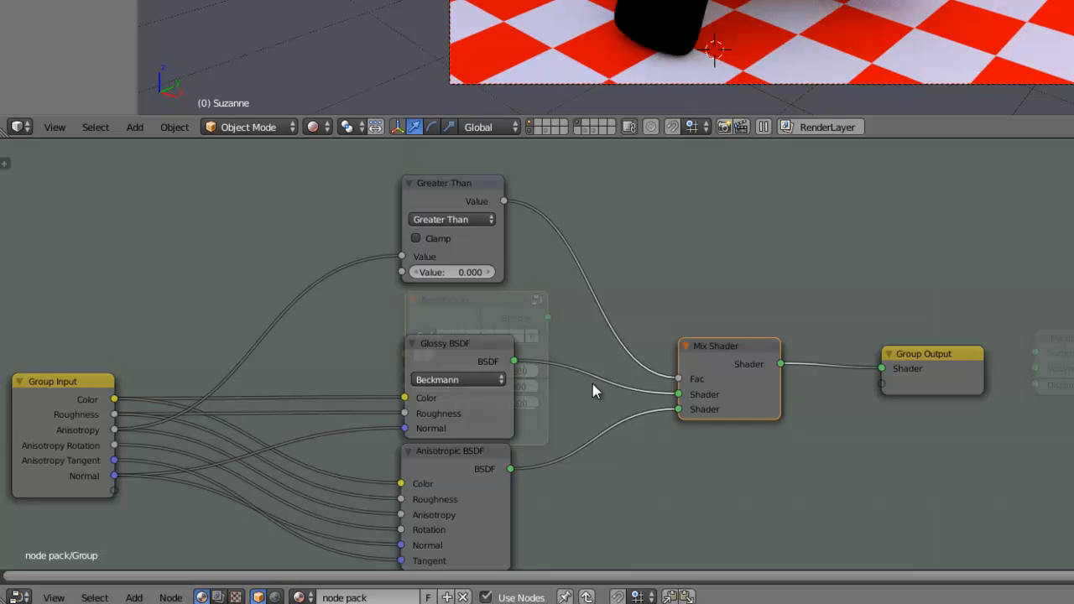
pyautogui.moveTo(467, 339)
pyautogui.mouseDown()
pyautogui.moveTo(467, 319)
pyautogui.moveTo(462, 332)
pyautogui.mouseUp()
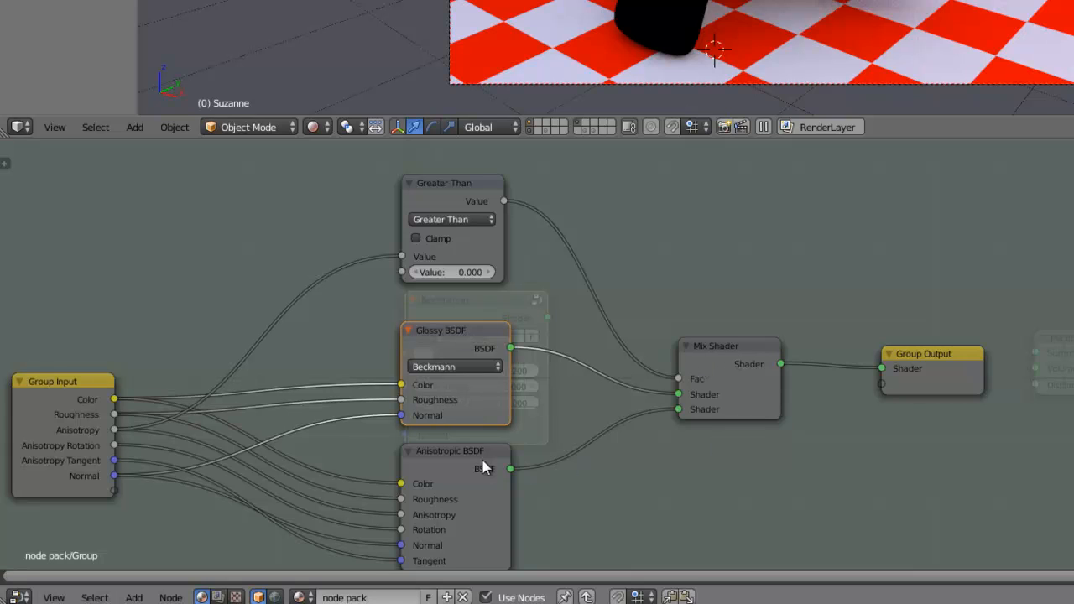
pyautogui.moveTo(483, 464)
pyautogui.mouseDown()
pyautogui.moveTo(496, 482)
pyautogui.moveTo(466, 469)
pyautogui.mouseUp()
pyautogui.moveTo(419, 344); pyautogui.dragTo(454, 324)
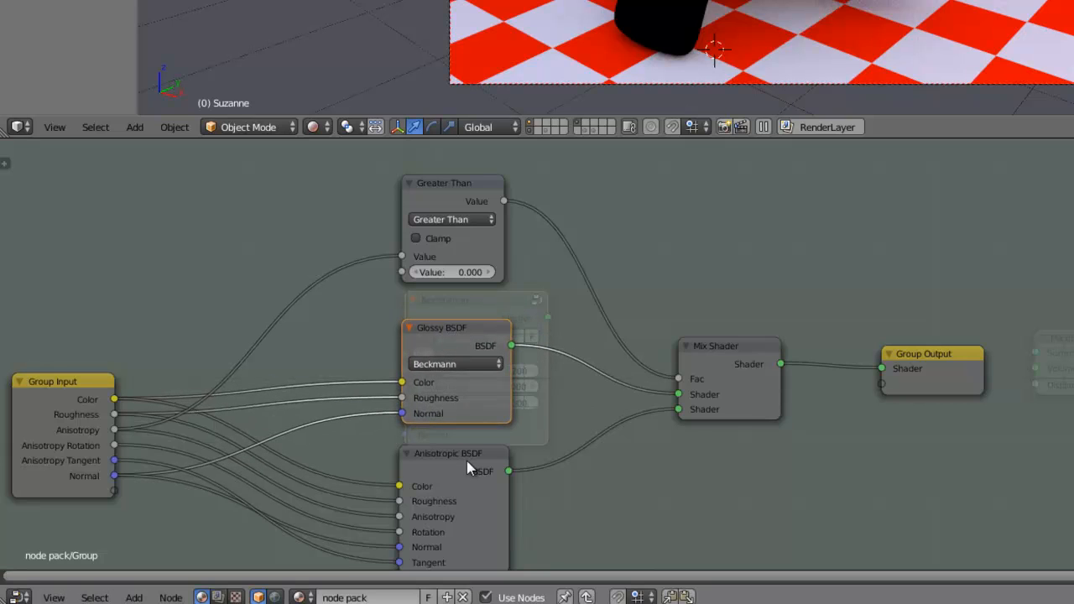
pyautogui.moveTo(467, 461); pyautogui.dragTo(464, 453)
pyautogui.scroll(-3, 529, 414)
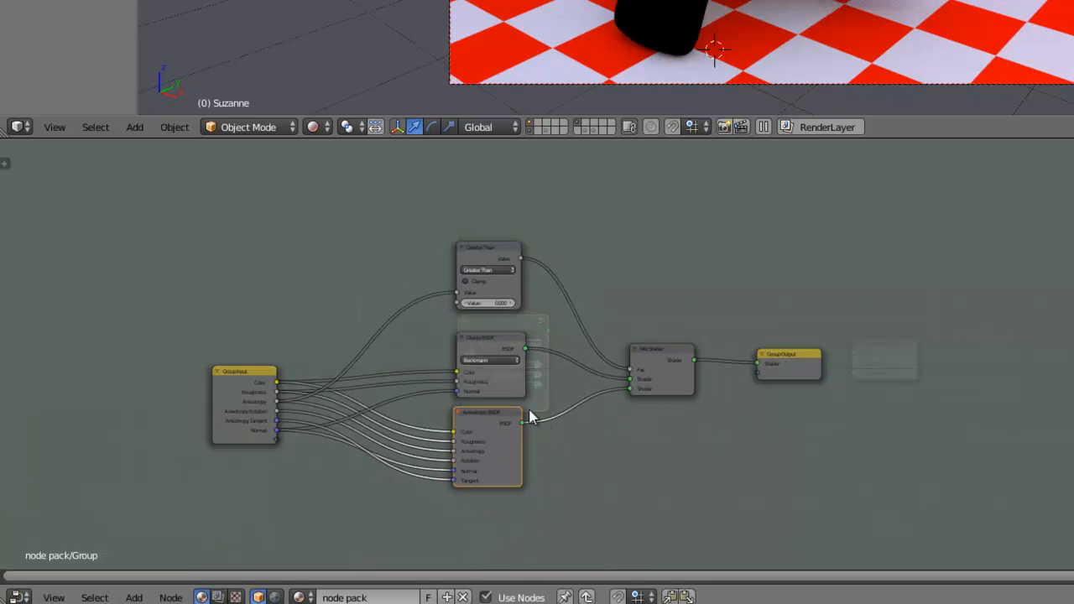
pyautogui.moveTo(468, 242)
pyautogui.mouseDown()
pyautogui.moveTo(487, 240)
pyautogui.moveTo(484, 251)
pyautogui.mouseUp()
pyautogui.scroll(3, 471, 406)
pyautogui.scroll(-3, 486, 420)
pyautogui.scroll(3, 453, 407)
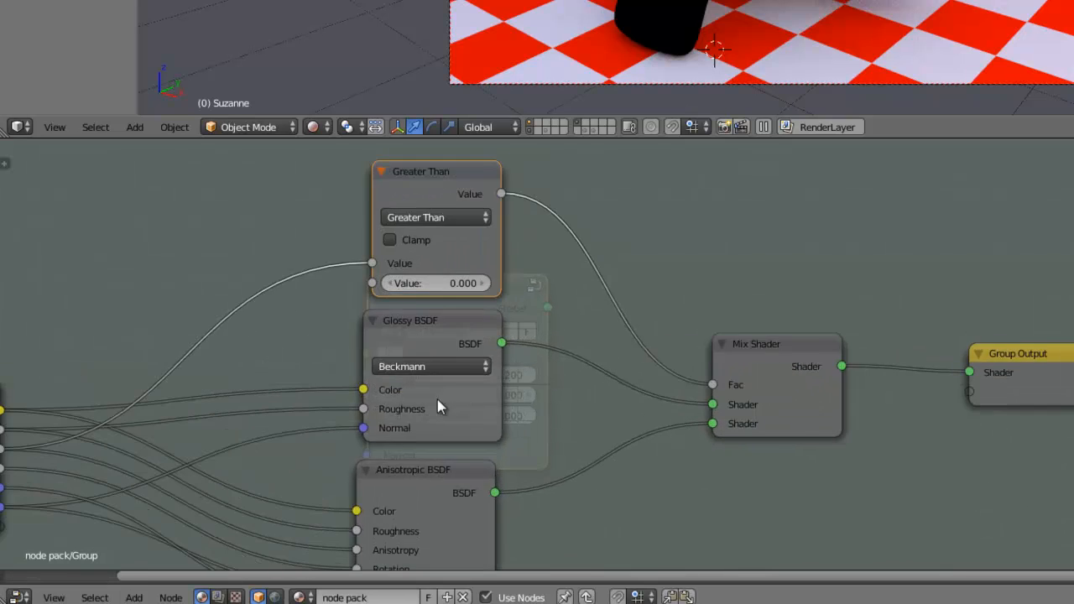
# - Return to the main node tree and connect the NodeGroup's Shader output to the Material Output's Surface
pyautogui.moveTo(438, 399); pyautogui.dragTo(591, 401, button='middle')
pyautogui.press('Tab')
pyautogui.scroll(2, 621, 386)
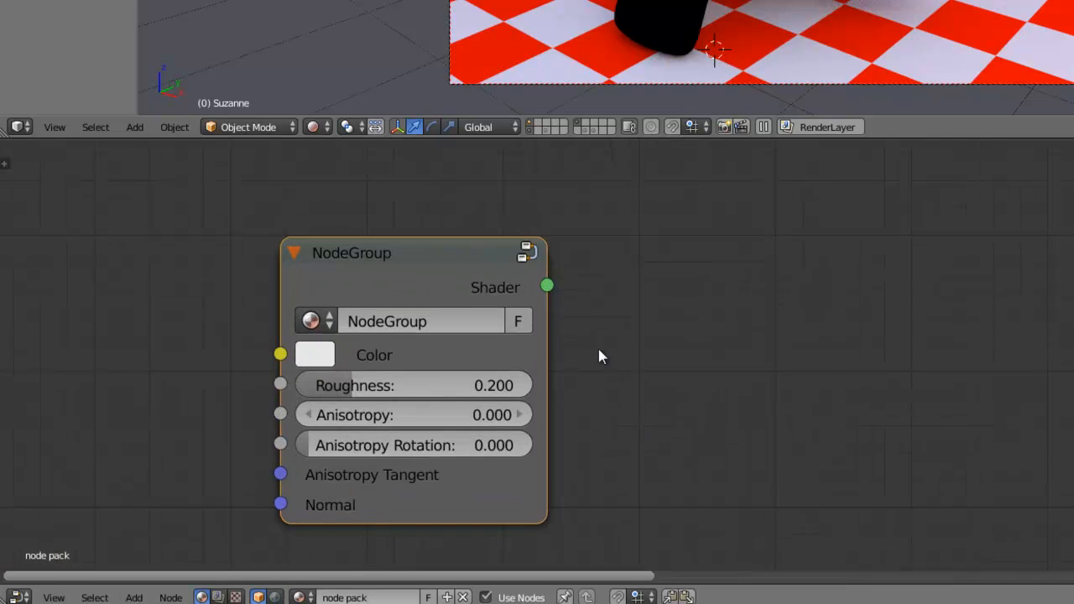
pyautogui.moveTo(596, 355); pyautogui.dragTo(434, 355, button='middle')
pyautogui.scroll(-2, 654, 365)
pyautogui.moveTo(1027, 376); pyautogui.dragTo(516, 284)
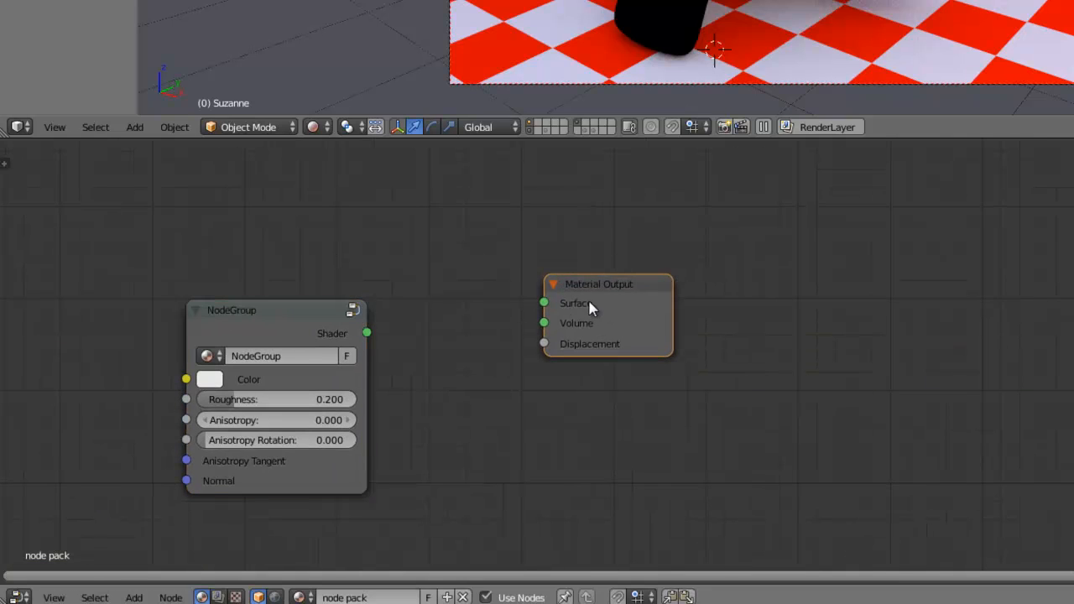
pyautogui.moveTo(367, 333); pyautogui.dragTo(577, 317)
pyautogui.moveTo(658, 318); pyautogui.dragTo(1007, 359)
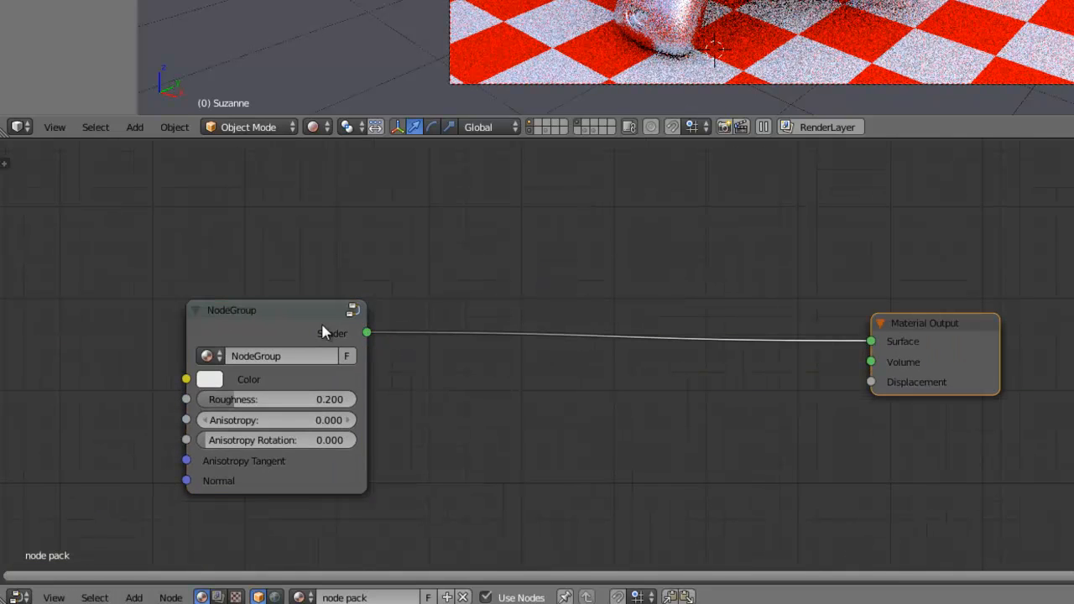
# - Inside the node group, disconnect Color from the Glossy BSDF, make its own color red (R 0.800, G 0.002, B 0.000), and return to the main tree
pyautogui.click(354, 310)
pyautogui.moveTo(336, 318); pyautogui.dragTo(433, 330, button='middle')
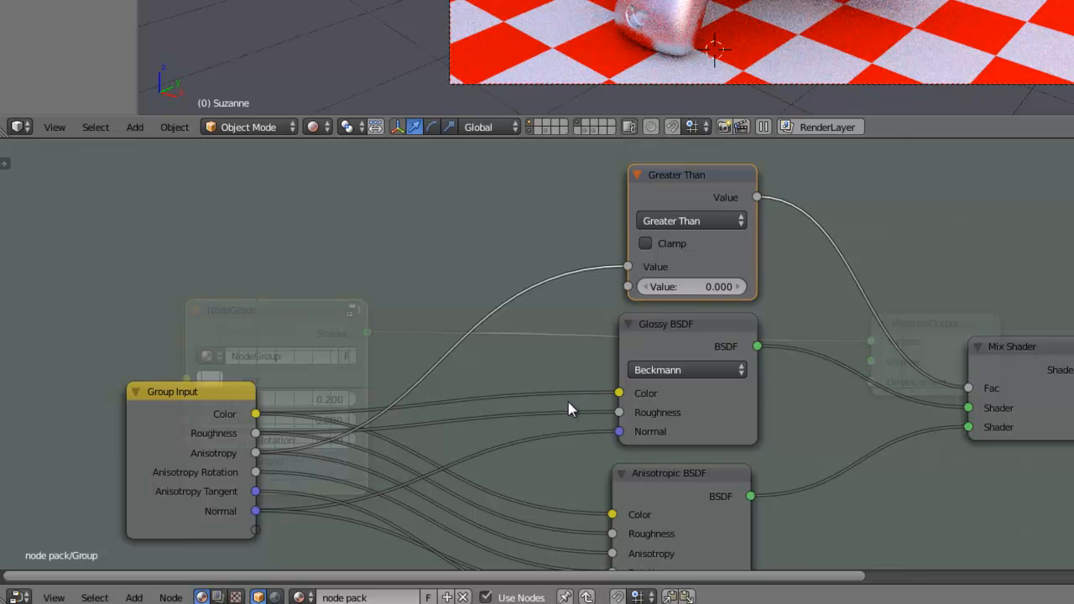
pyautogui.moveTo(584, 406); pyautogui.dragTo(404, 359, button='middle')
pyautogui.moveTo(431, 344); pyautogui.dragTo(396, 344)
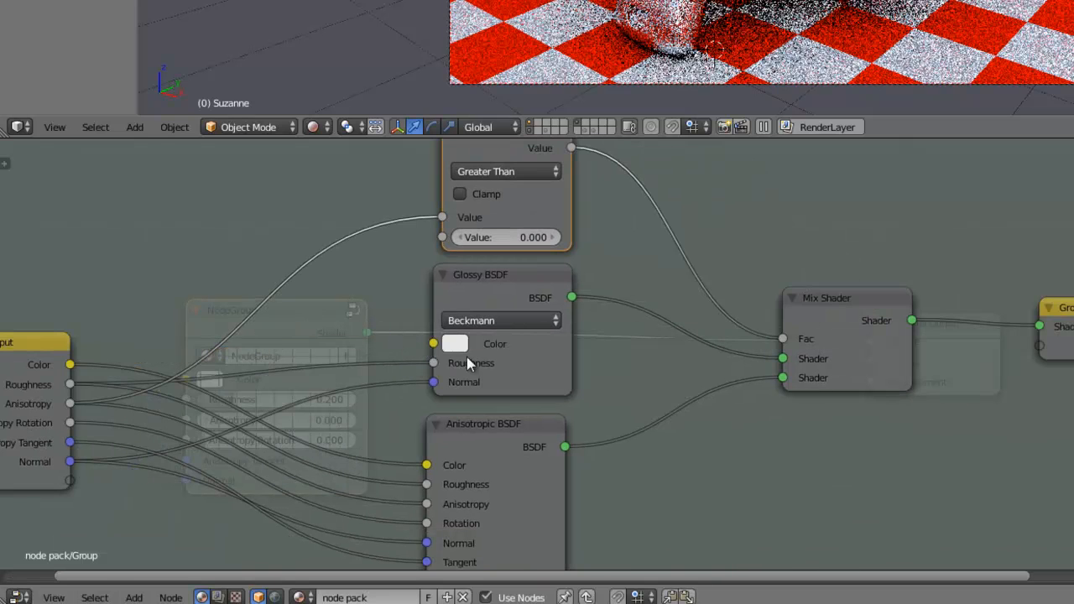
pyautogui.click(454, 344)
pyautogui.click(520, 214)
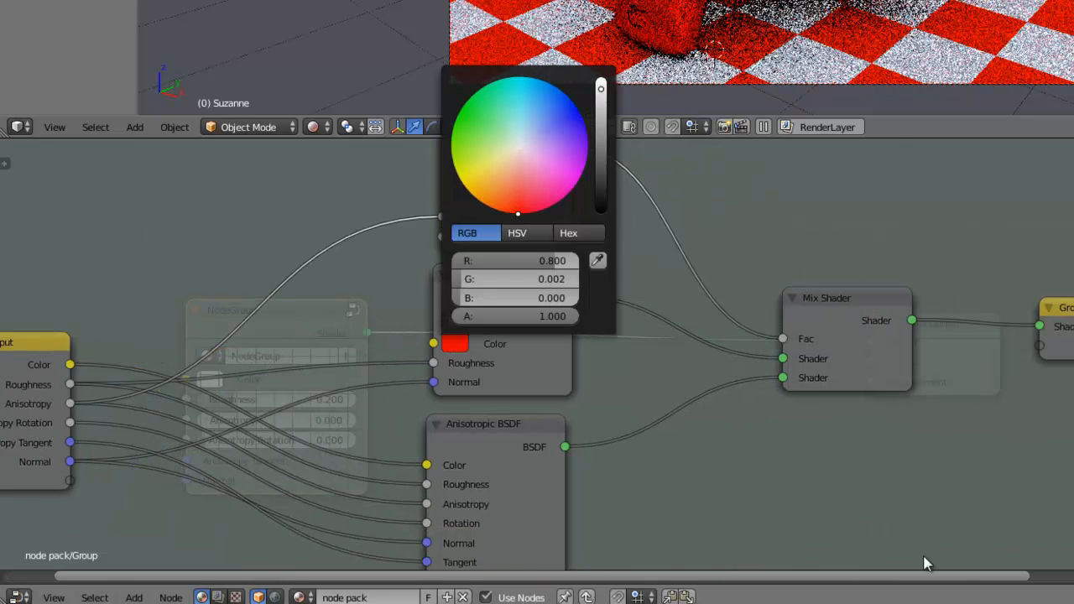
pyautogui.press('Tab')
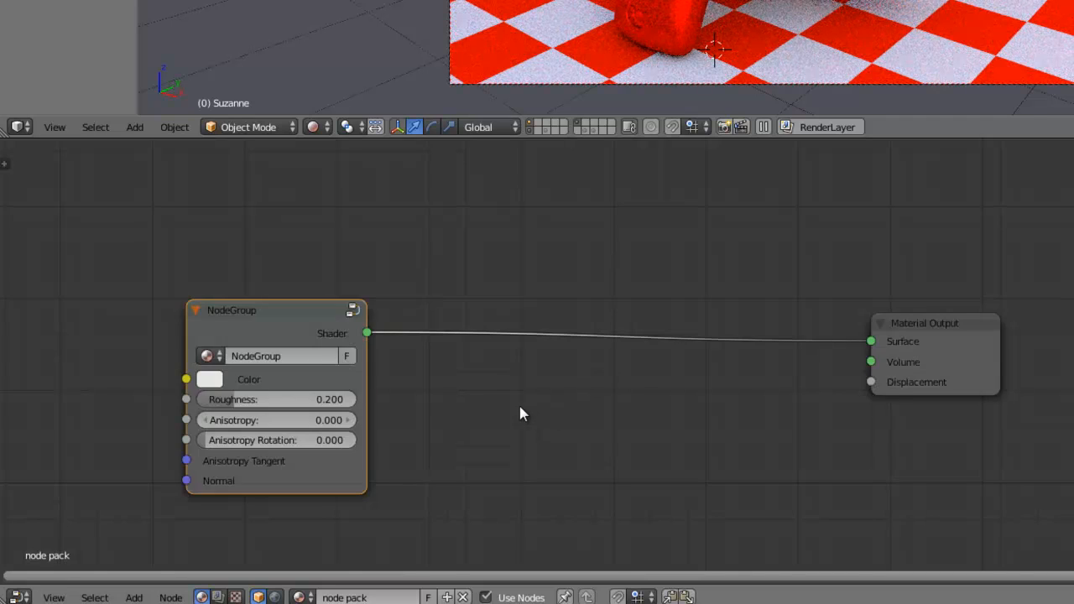
# - Open the group to view its nodes, return to the main tree, and set the NodeGroup's Color input to a saturated blue
pyautogui.scroll(1, 520, 413)
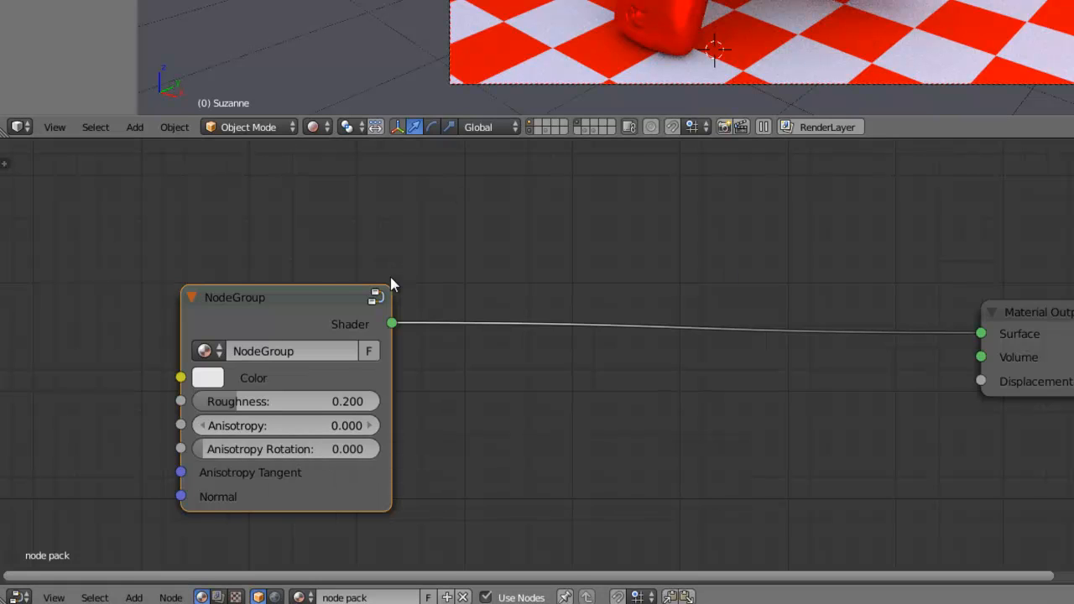
pyautogui.click(376, 297)
pyautogui.moveTo(506, 464); pyautogui.dragTo(134, 343, button='middle')
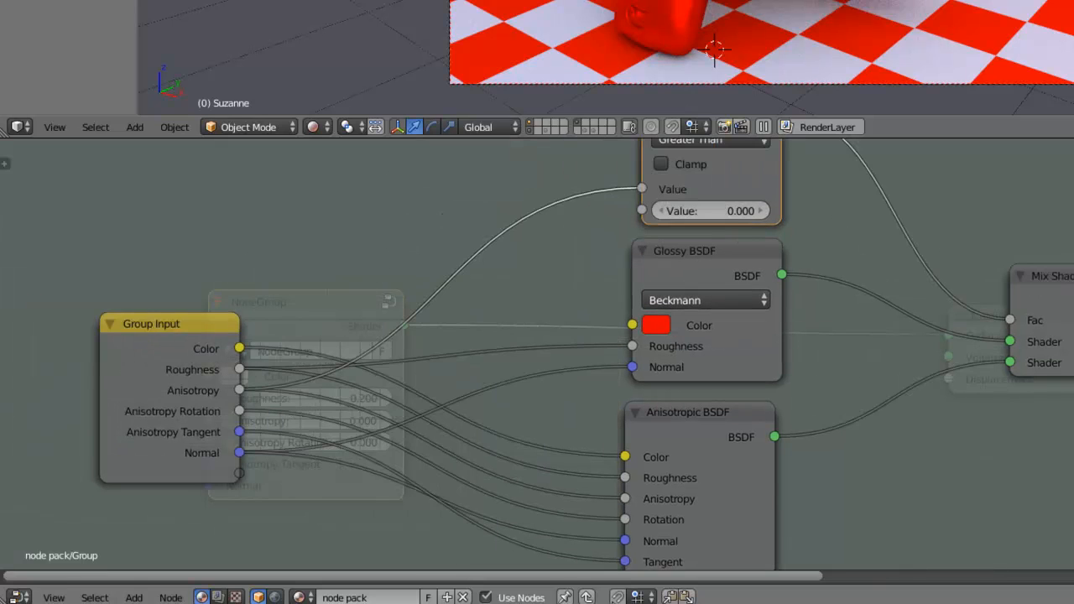
pyautogui.click(587, 596)
pyautogui.click(243, 379)
pyautogui.click(355, 127)
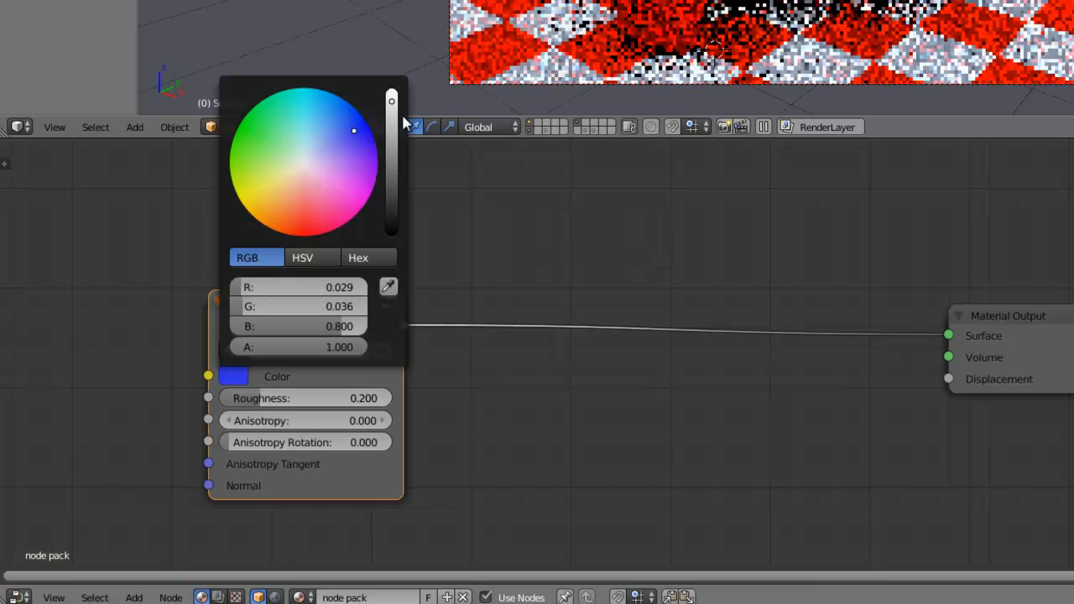
# - Test the shader switch by raising the NodeGroup's Anisotropy to 0.100 and 0.300, and set it back to 0
pyautogui.moveTo(502, 410); pyautogui.dragTo(356, 438, button='middle')
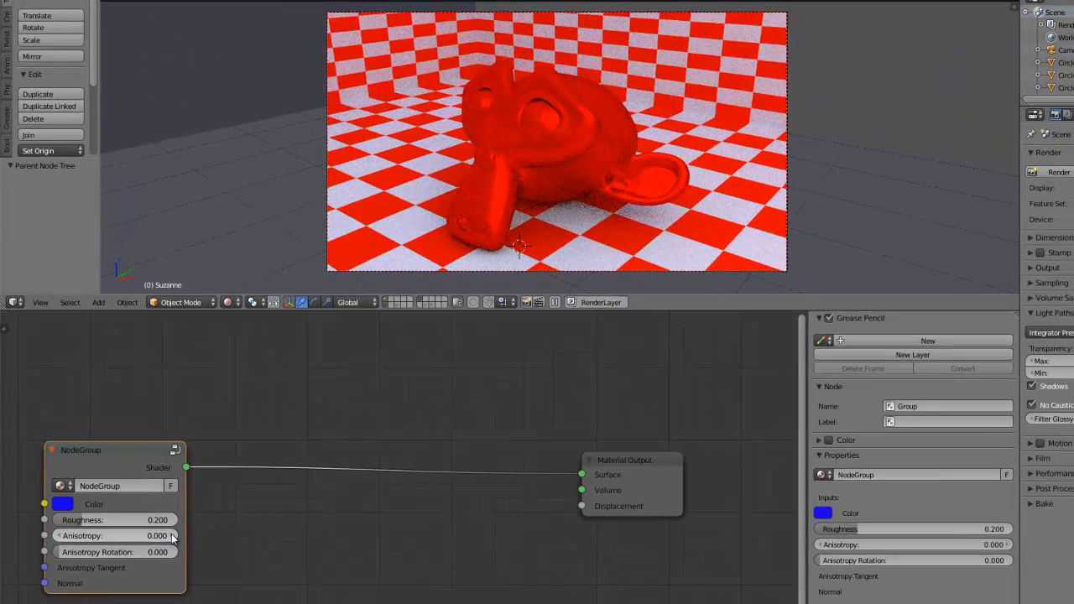
pyautogui.click(236, 449)
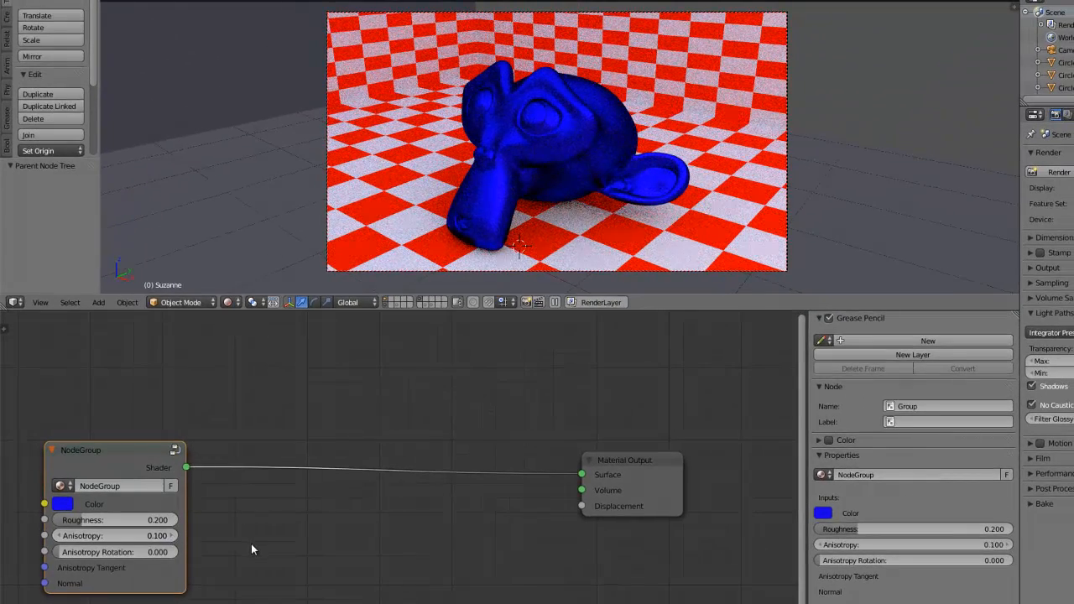
pyautogui.moveTo(251, 545); pyautogui.dragTo(296, 542, button='middle')
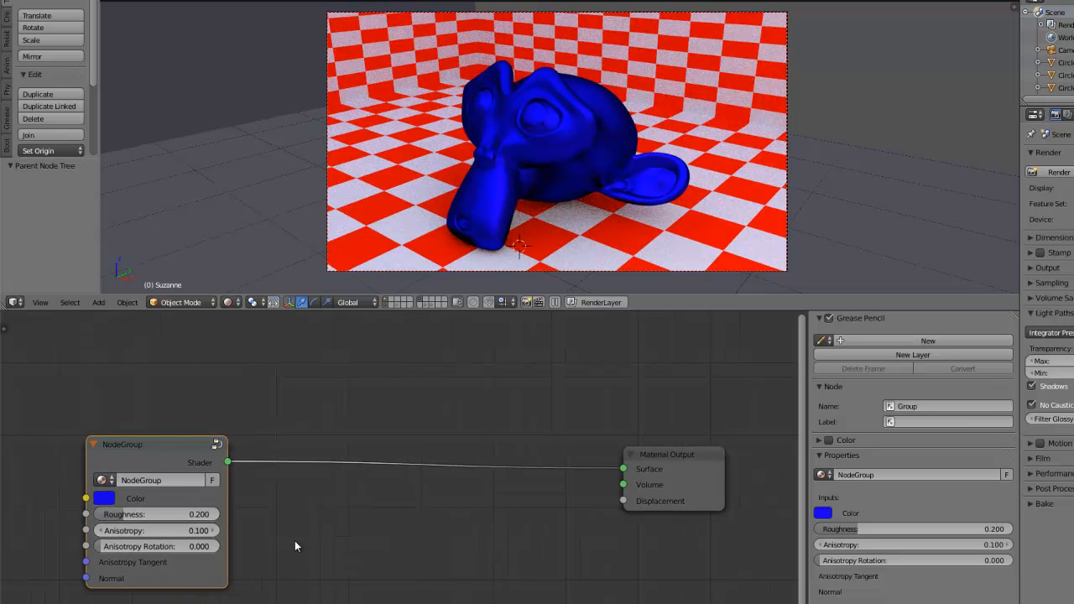
pyautogui.click(216, 531)
pyautogui.click(216, 531)
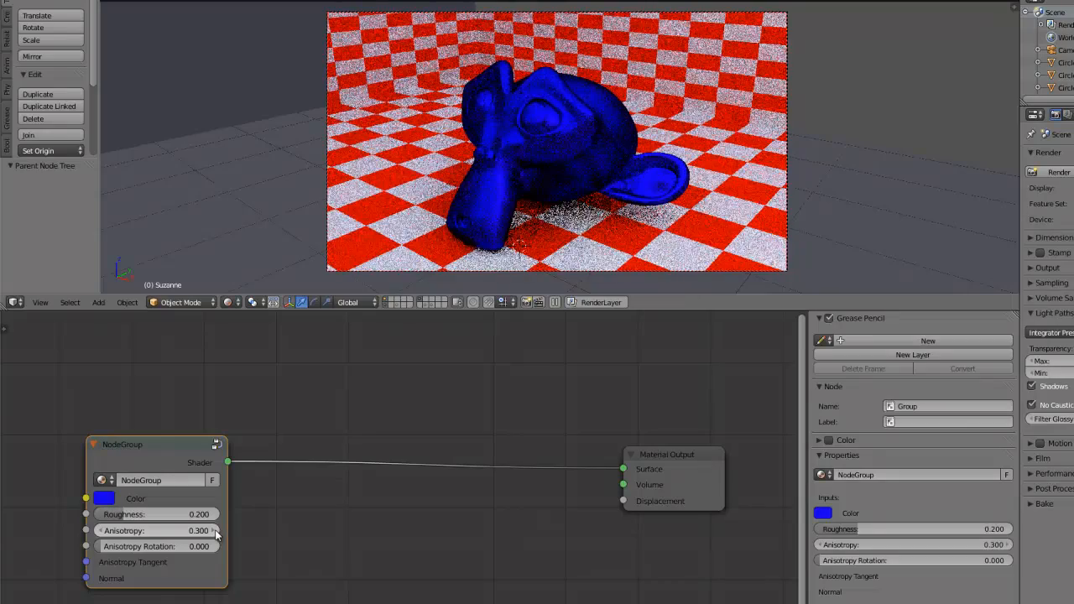
pyautogui.click(104, 530)
pyautogui.click(103, 531)
pyautogui.click(103, 531)
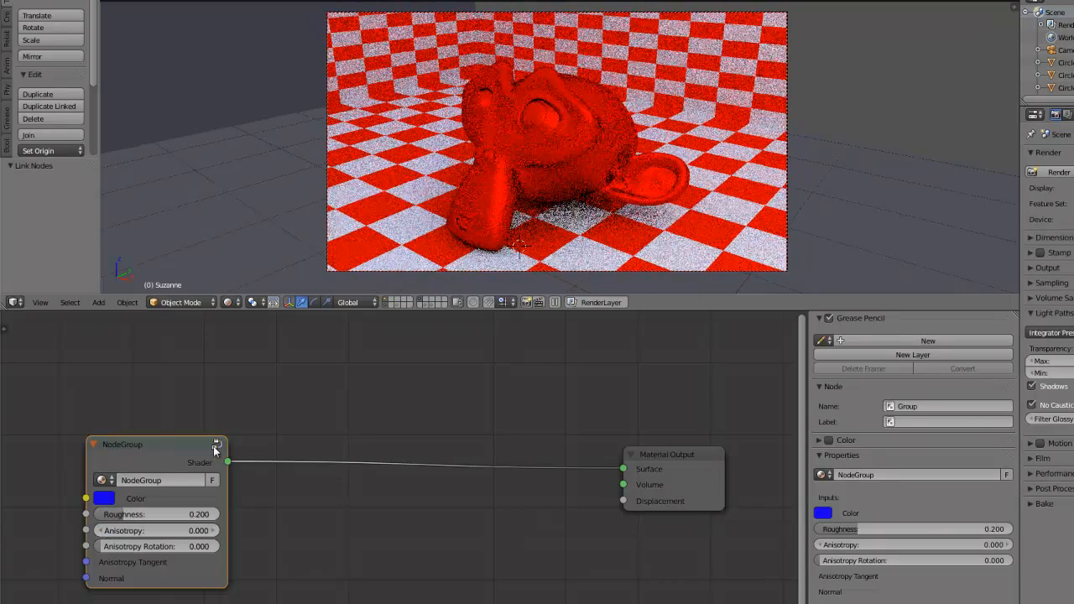
# - Inside the group, reconnect the Group Input's Color to the Glossy BSDF's Color and return to the main node tree
pyautogui.click(216, 446)
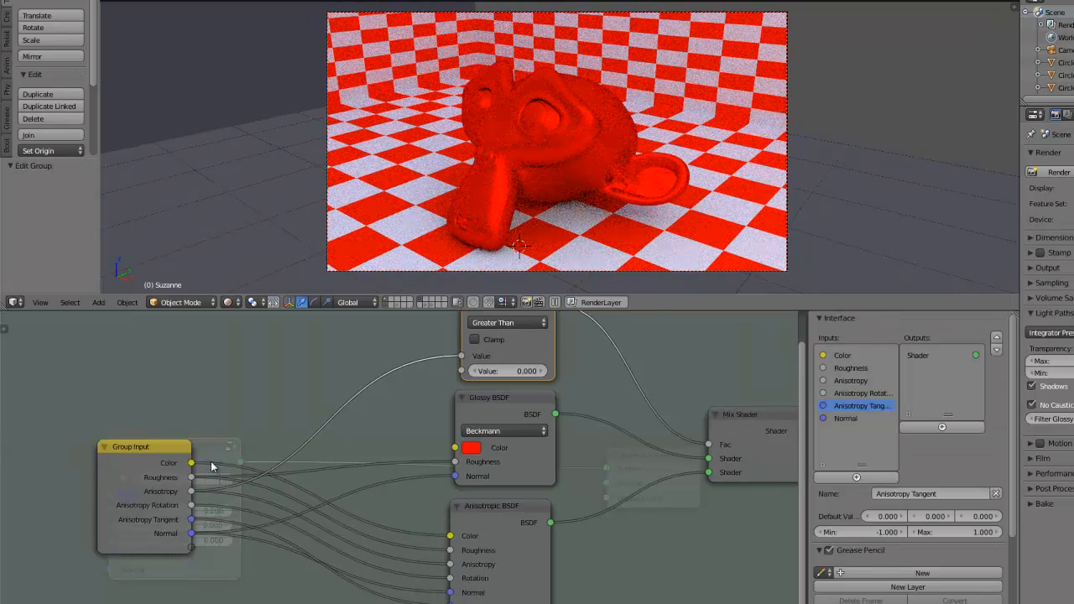
pyautogui.moveTo(193, 462); pyautogui.dragTo(451, 451)
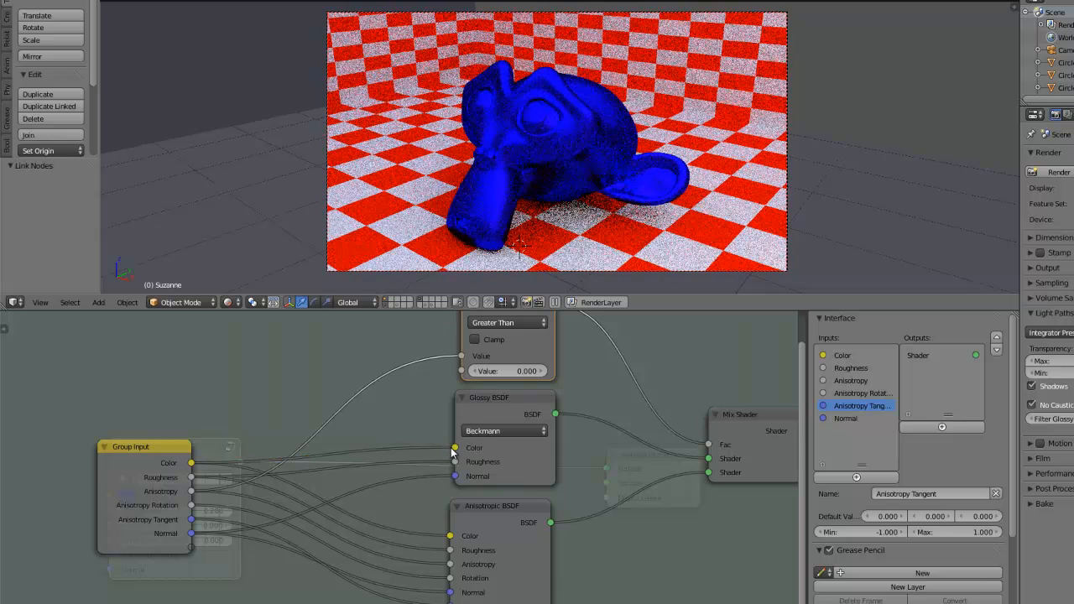
pyautogui.press('Tab')
# - Set the NodeGroup's Color to pure white (RGB 1.000) and move the node closer to the Material Output
pyautogui.click(129, 496)
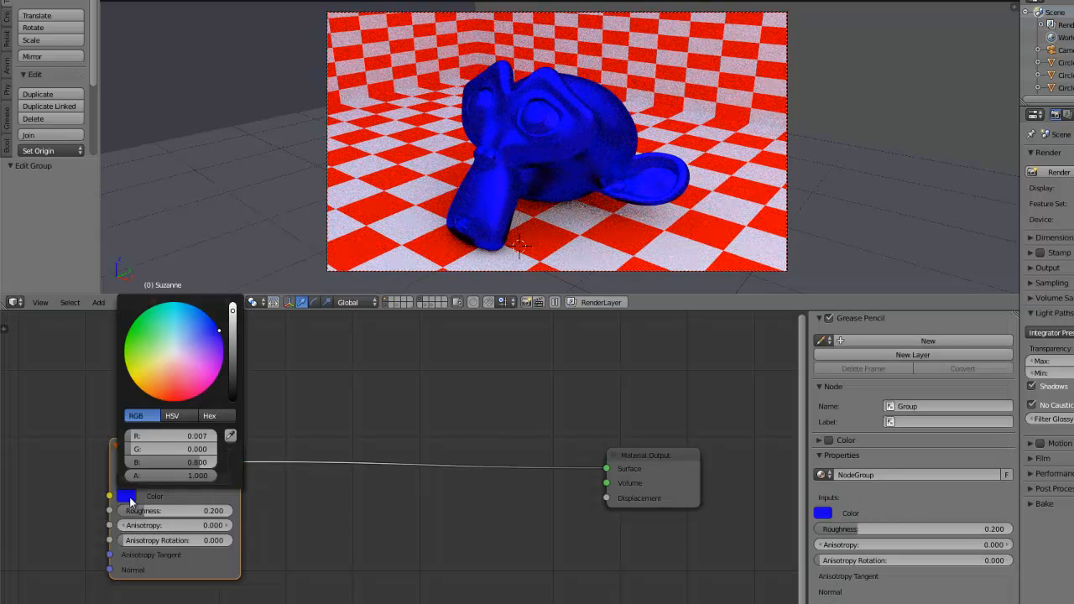
pyautogui.click(171, 354)
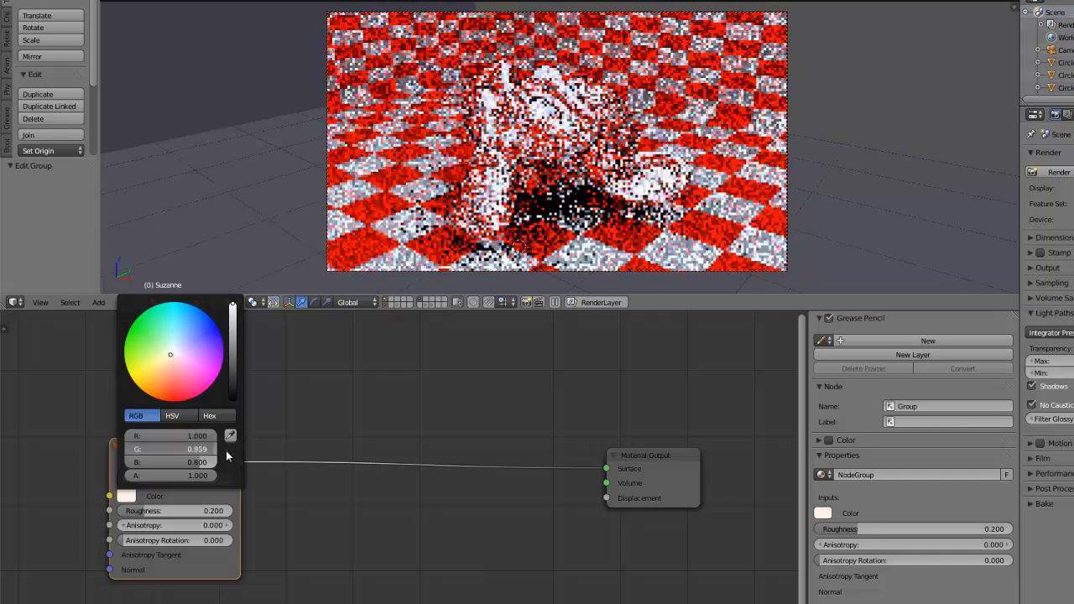
pyautogui.moveTo(226, 450); pyautogui.dragTo(285, 474)
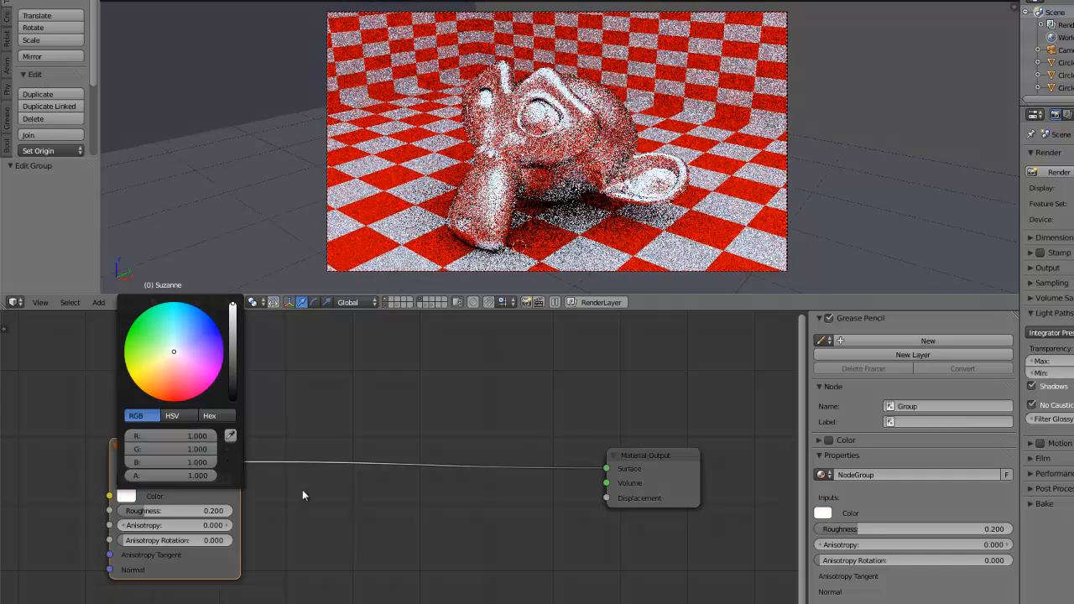
pyautogui.moveTo(182, 456); pyautogui.dragTo(391, 455)
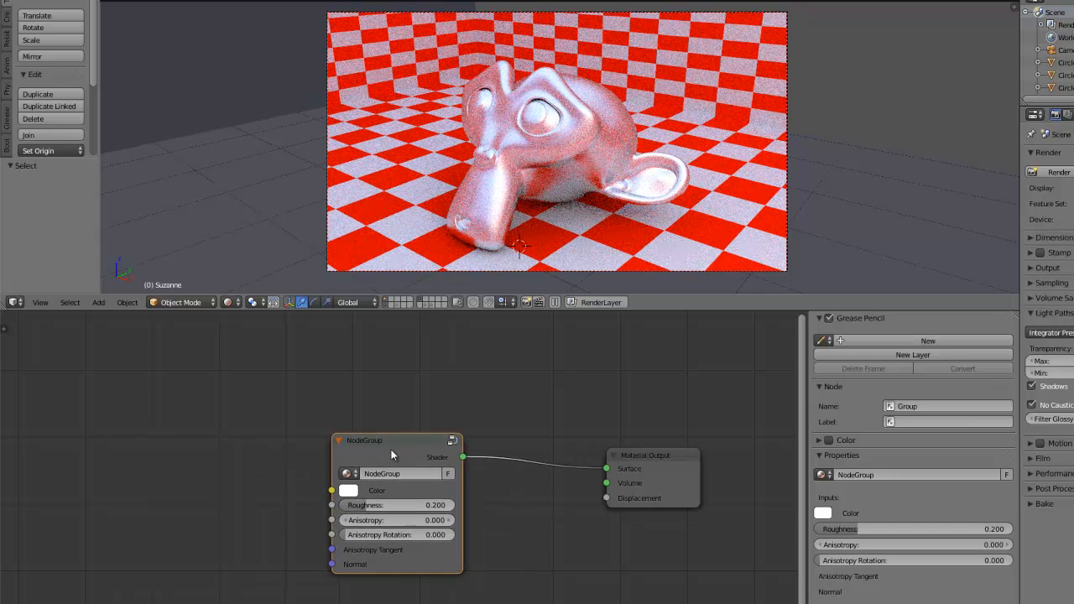
# - Rename the node group as SH_Glossy
pyautogui.scroll(5, 443, 470)
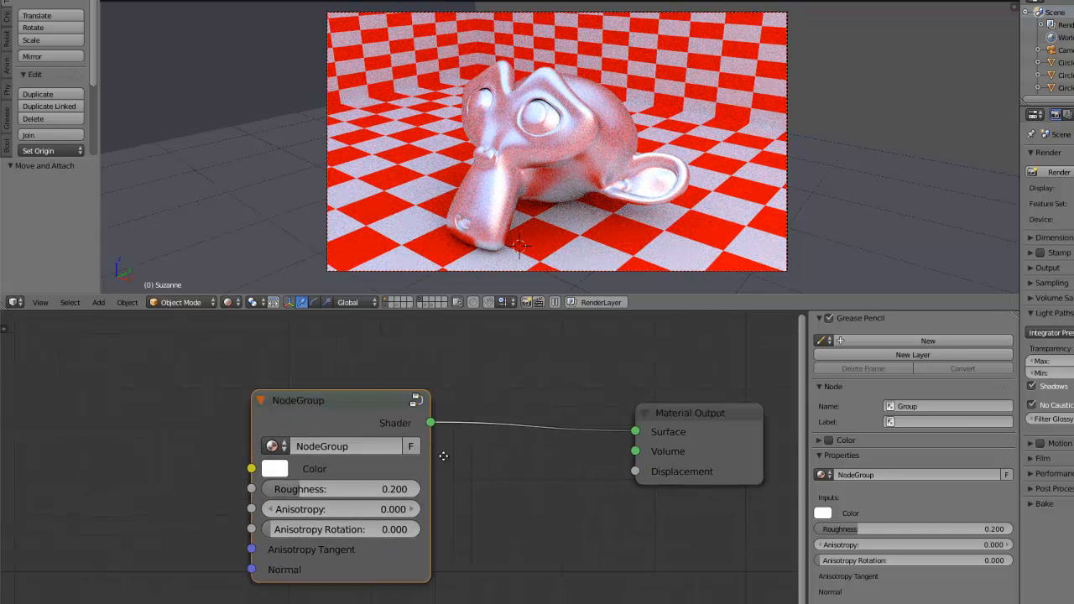
pyautogui.moveTo(443, 456); pyautogui.dragTo(418, 445, button='middle')
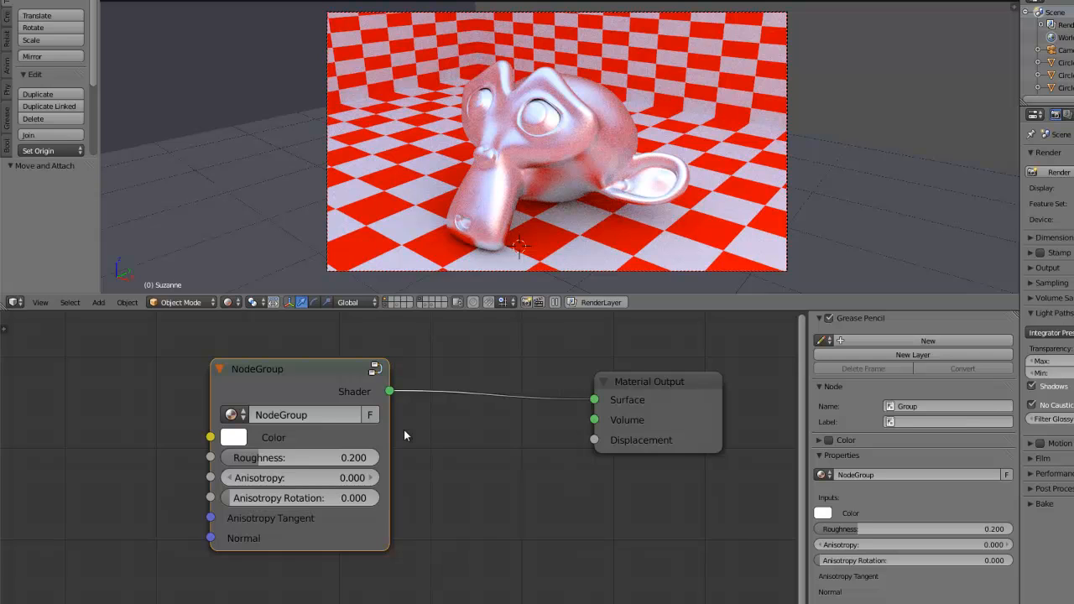
pyautogui.click(314, 413)
pyautogui.write('SH-')
pyautogui.press('BackSpace')
pyautogui.write('_Glossy')
pyautogui.press('Return')
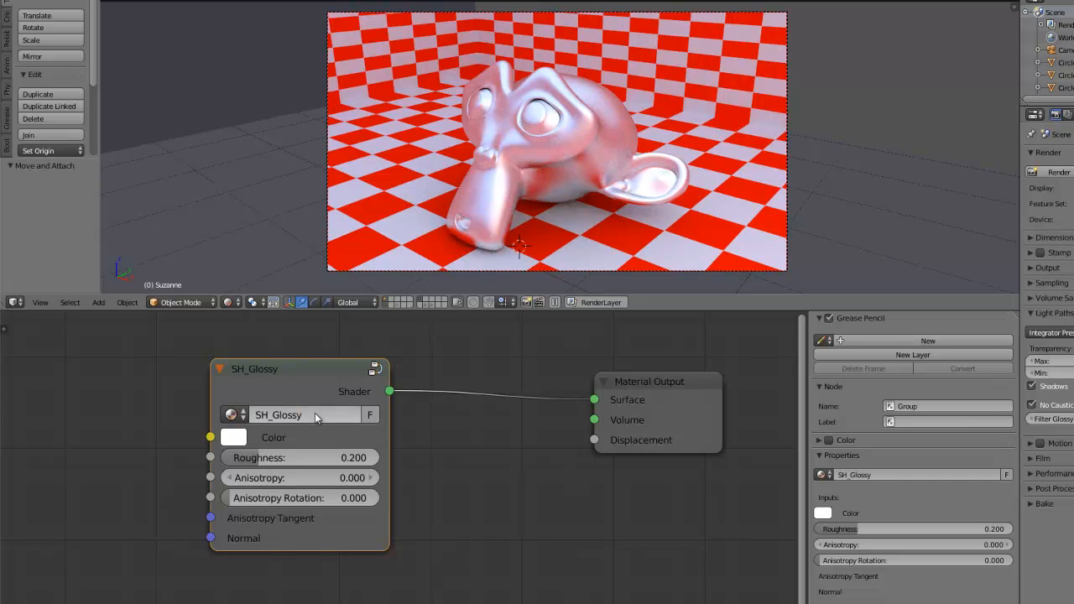
# - Open the SH_Glossy group for editing and move the Group Output node closer to the Mix Shader
pyautogui.moveTo(640, 406); pyautogui.dragTo(600, 406)
pyautogui.click(375, 369)
pyautogui.scroll(-9, 401, 456)
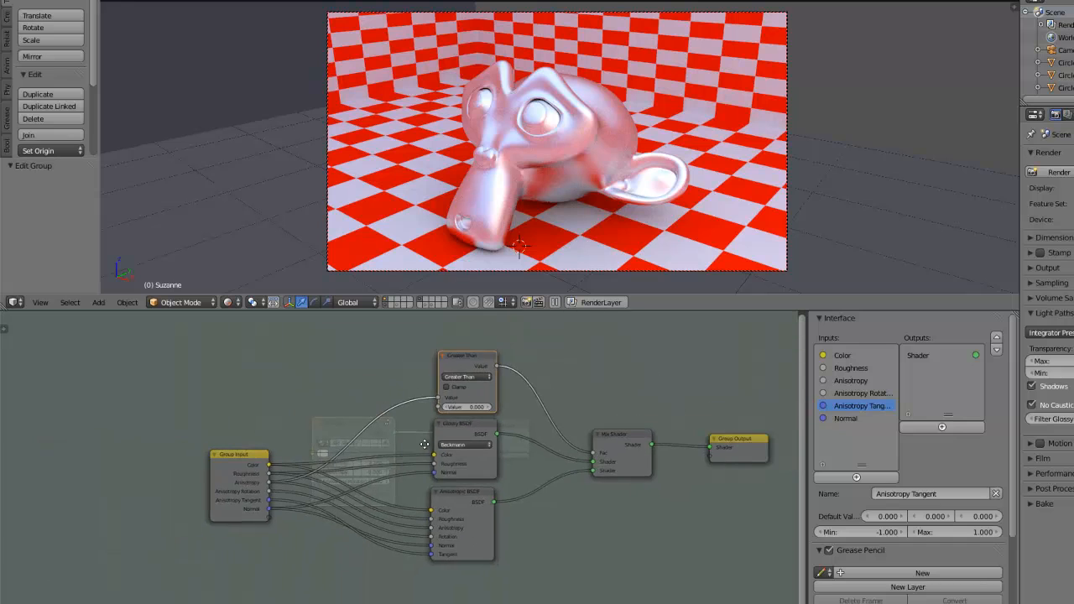
pyautogui.moveTo(435, 451); pyautogui.dragTo(352, 448, button='middle')
pyautogui.scroll(1, 403, 454)
pyautogui.moveTo(746, 439); pyautogui.dragTo(737, 436)
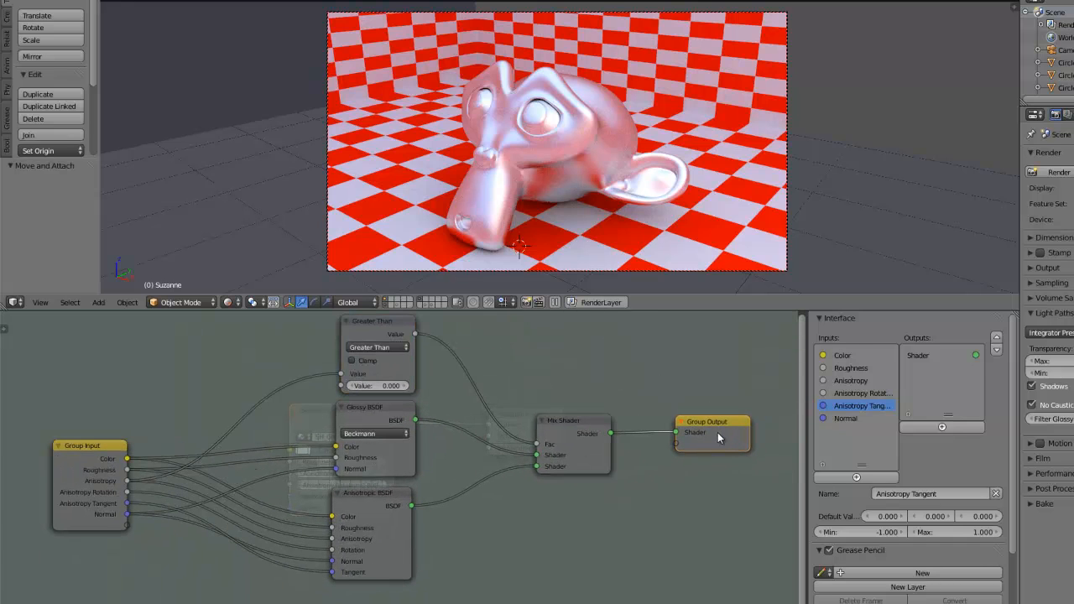
# - Set the default value of the group's Anisotropy input to 0
pyautogui.click(862, 369)
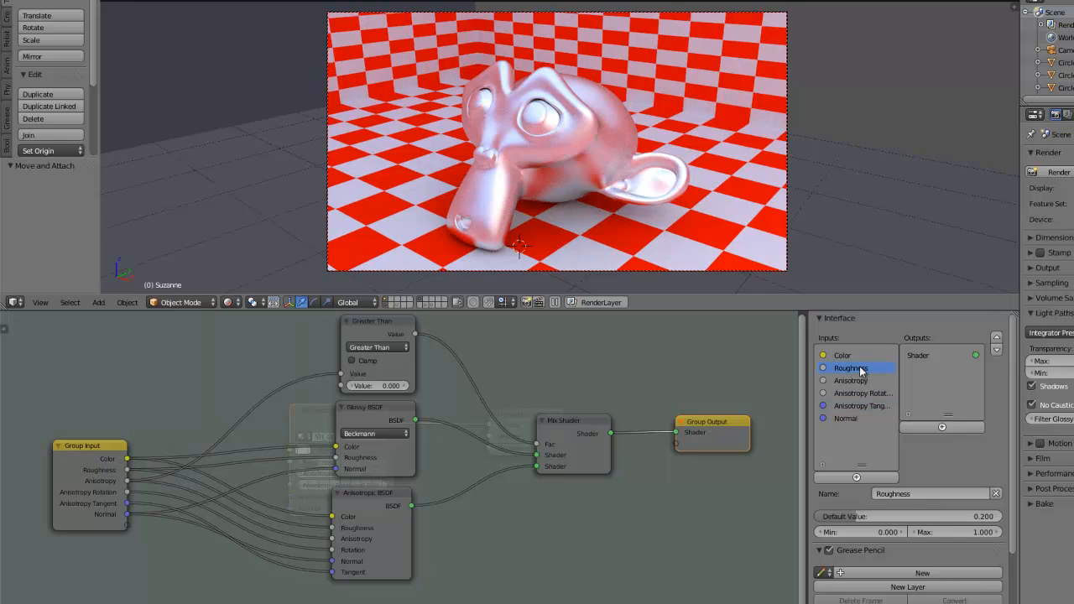
pyautogui.click(868, 383)
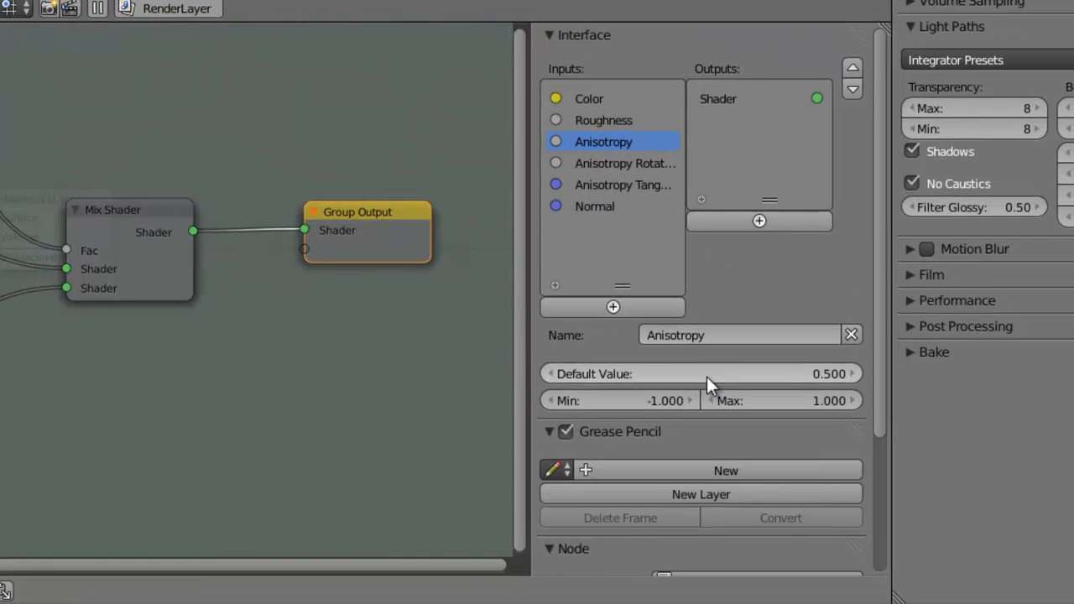
pyautogui.click(899, 509)
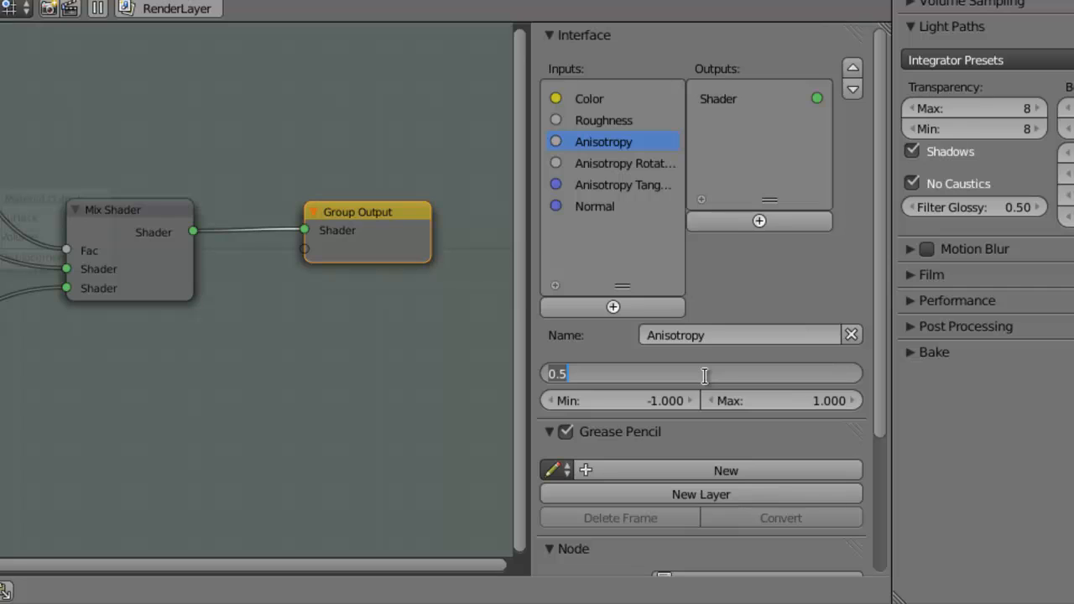
pyautogui.press('BackSpace')
pyautogui.press('Return')
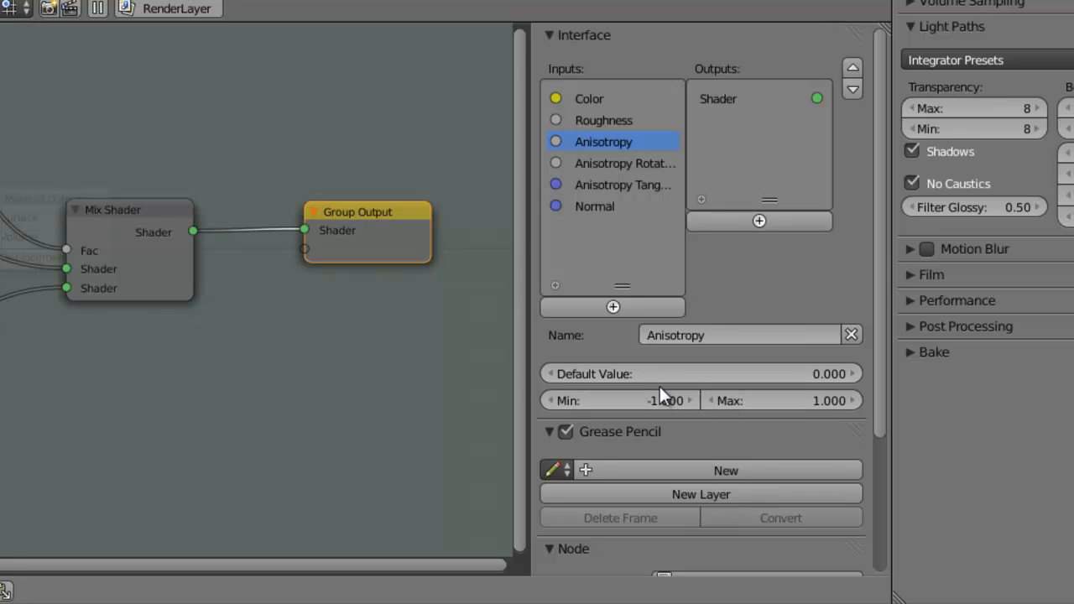
# - Change the Anisotropy input's minimum to 1 and restore it to -1
pyautogui.click(626, 400)
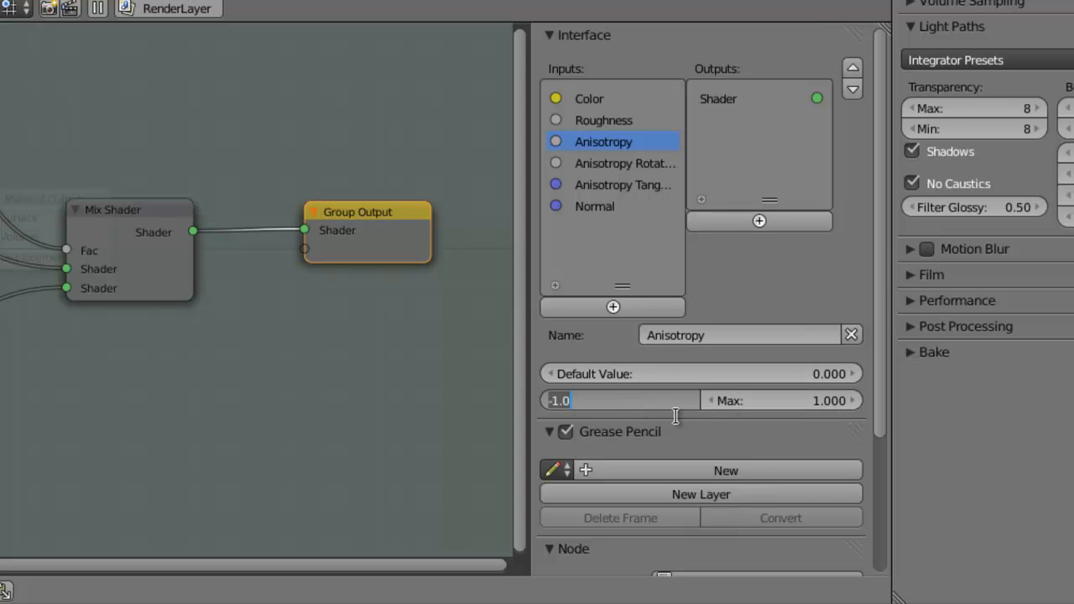
pyautogui.write('1')
pyautogui.press('Return')
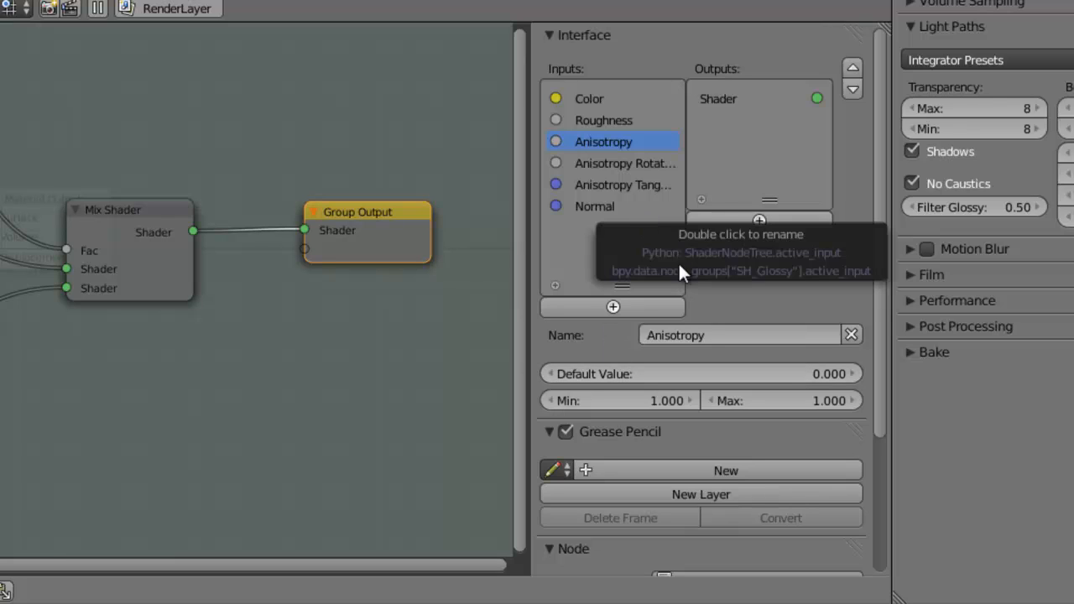
pyautogui.click(662, 395)
pyautogui.press('Escape')
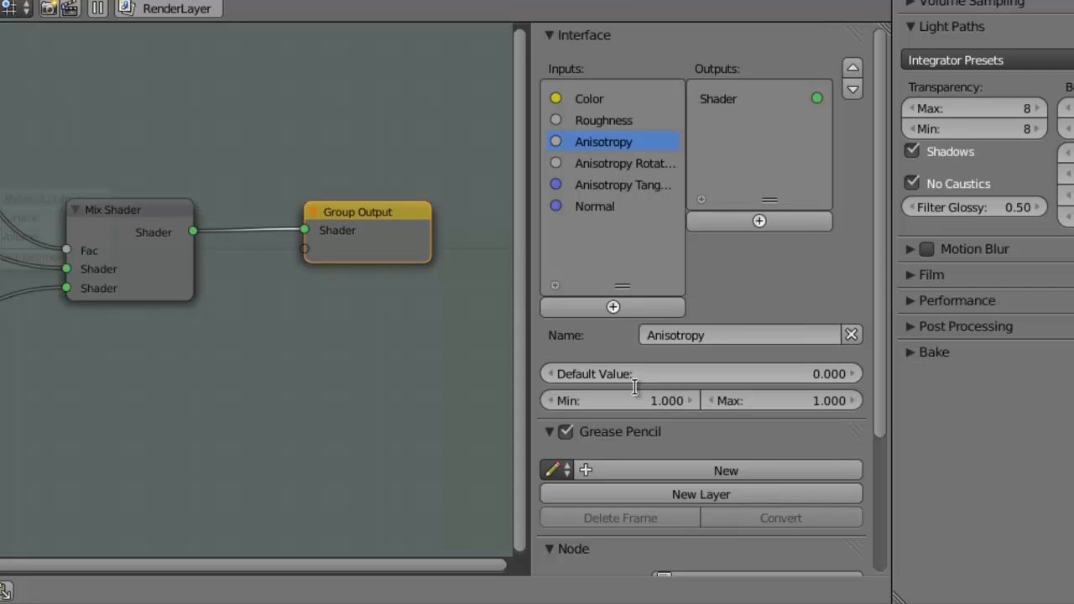
pyautogui.click(631, 401)
pyautogui.press('Escape')
pyautogui.click(632, 397)
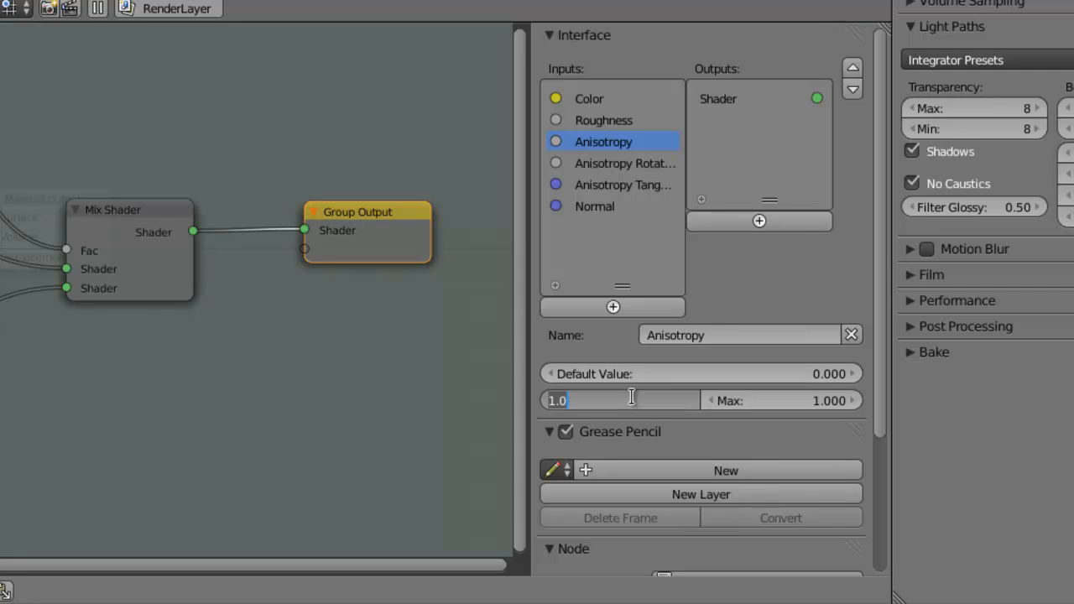
pyautogui.write('-1')
pyautogui.press('Return')
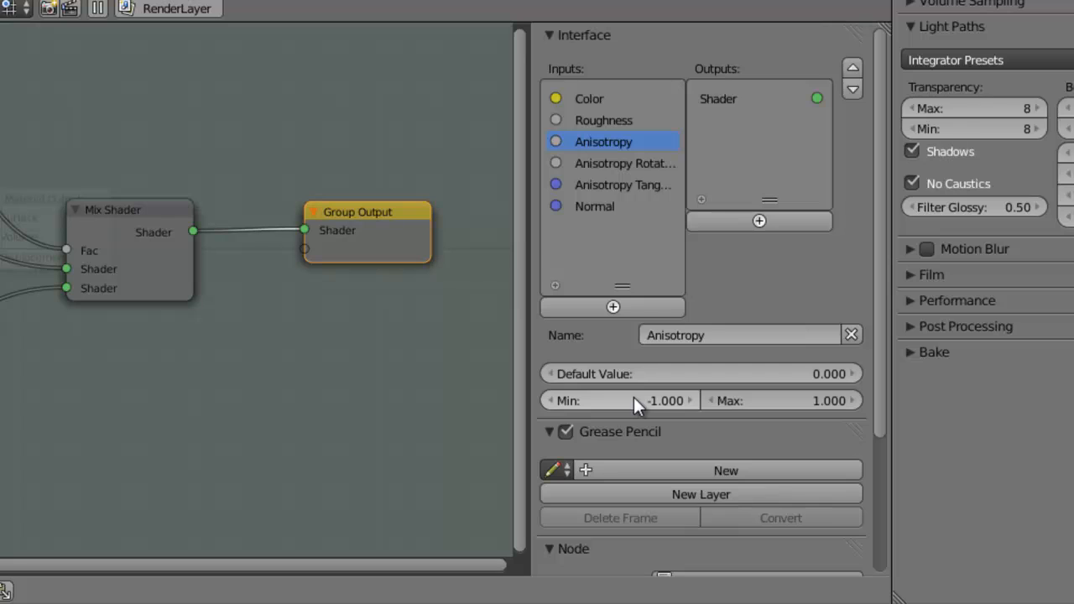
# - Review the default, minimum and maximum values of the Anisotropy Rotation, Anisotropy Tangent and Normal inputs
pyautogui.click(623, 164)
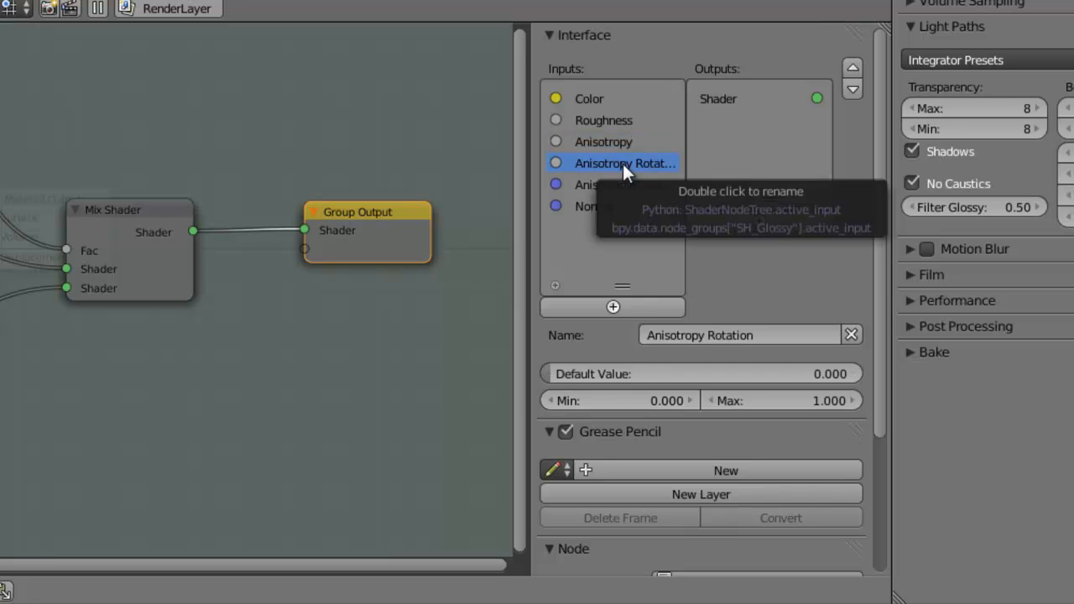
pyautogui.click(636, 184)
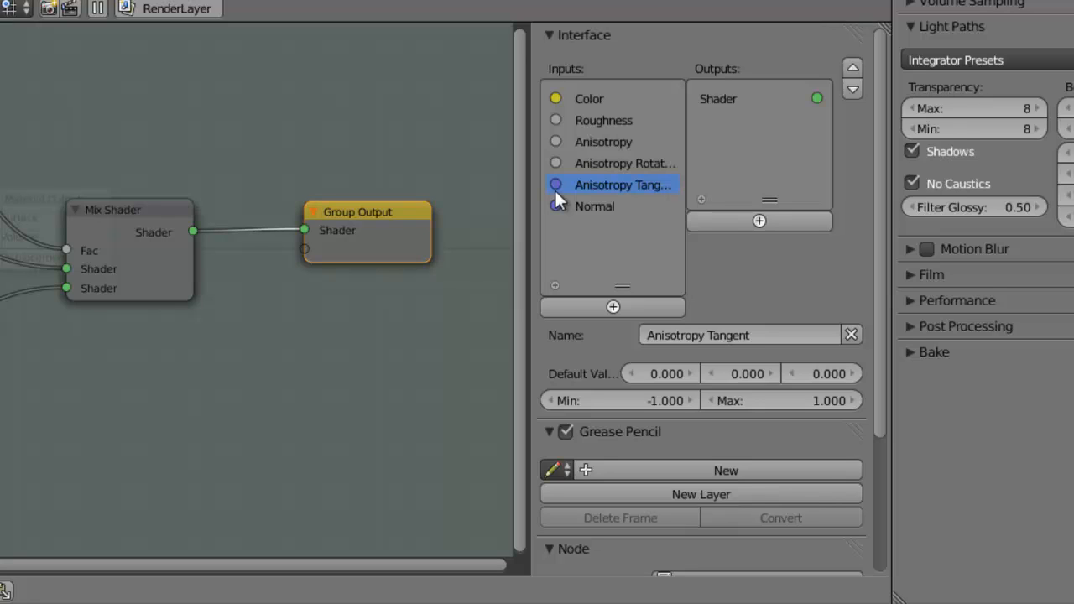
pyautogui.click(571, 207)
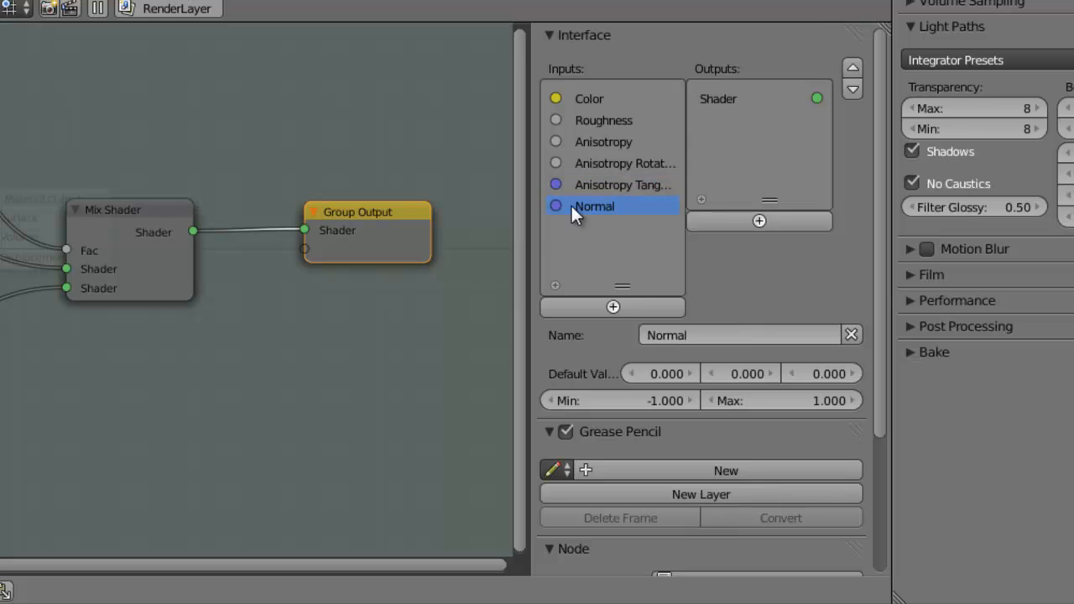
# - Leave the SH_Glossy group and return to the material's main node tree
pyautogui.press('Tab')
pyautogui.moveTo(60, 391); pyautogui.dragTo(329, 403, button='middle')
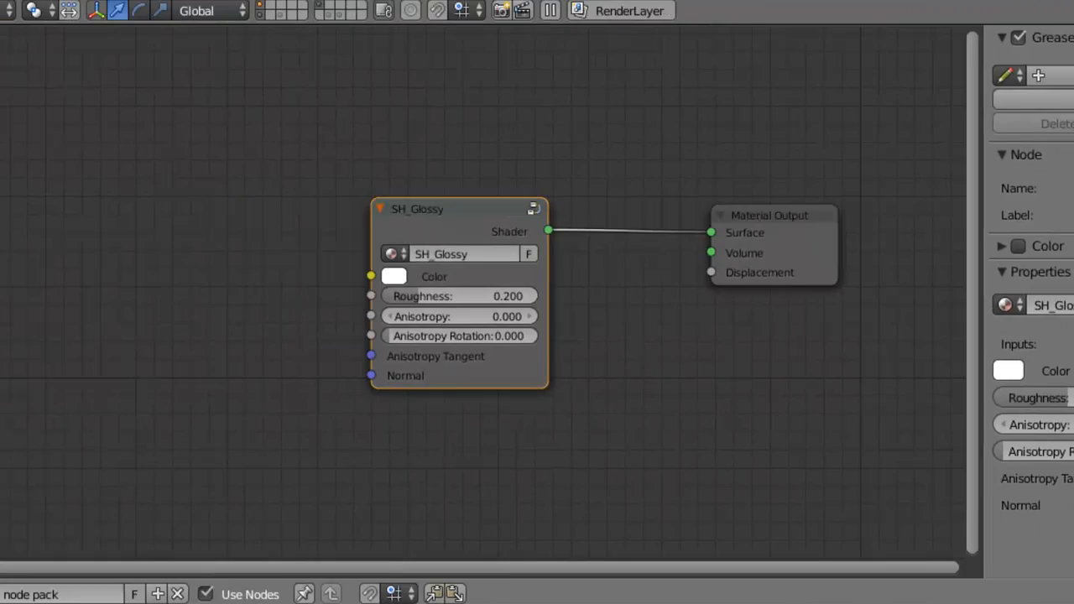
# - Add a Geometry input node in the free space before the SH_Glossy node
pyautogui.hotkey('shift', 'a')
pyautogui.moveTo(312, 191)
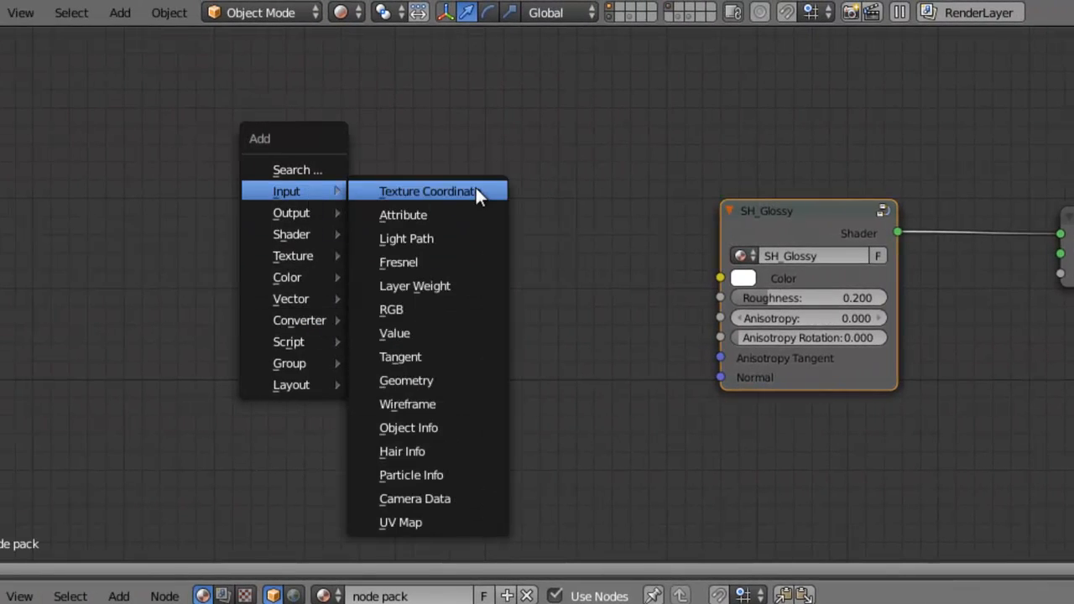
pyautogui.click(444, 380)
pyautogui.click(234, 239)
# - Try linking Geometry's Tangent and Normal outputs to SH_Glossy's Anisotropy Tangent and Normal inputs, and remove both links
pyautogui.moveTo(360, 309); pyautogui.dragTo(721, 356)
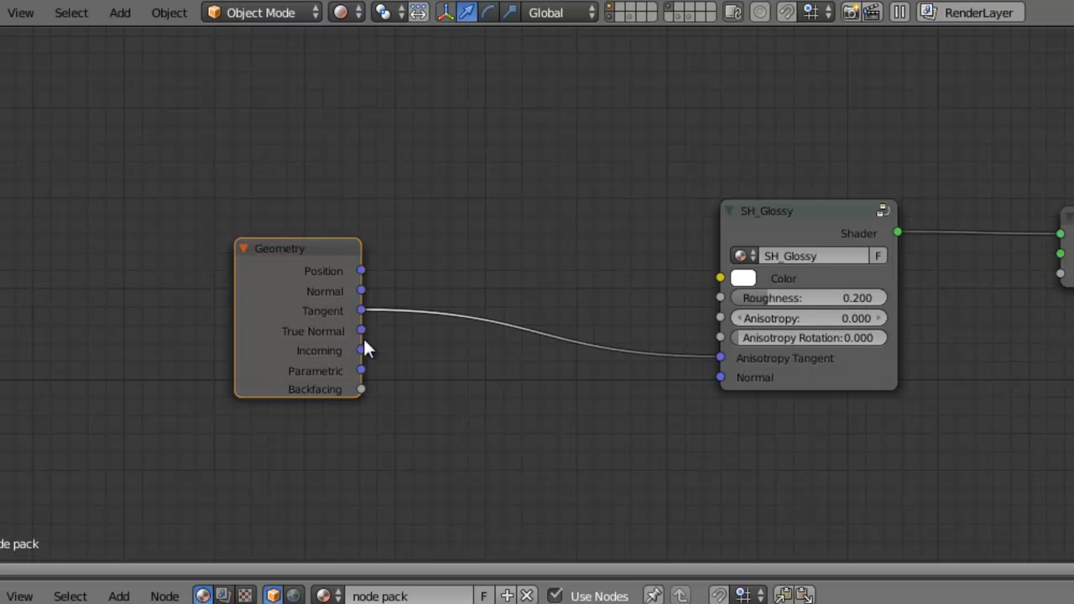
pyautogui.moveTo(362, 293); pyautogui.dragTo(719, 378)
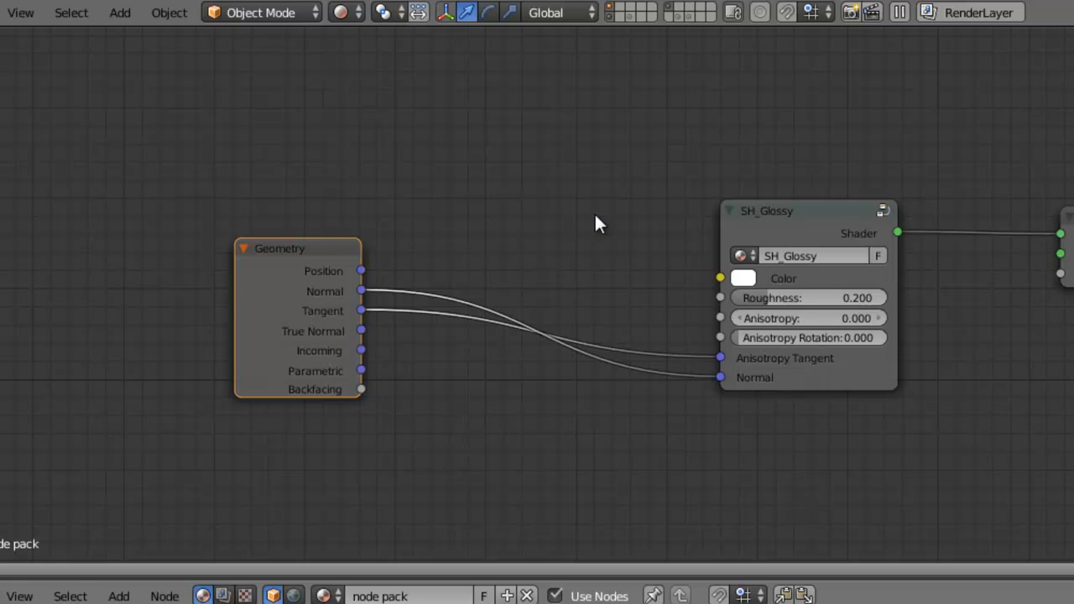
pyautogui.moveTo(720, 377); pyautogui.dragTo(635, 371)
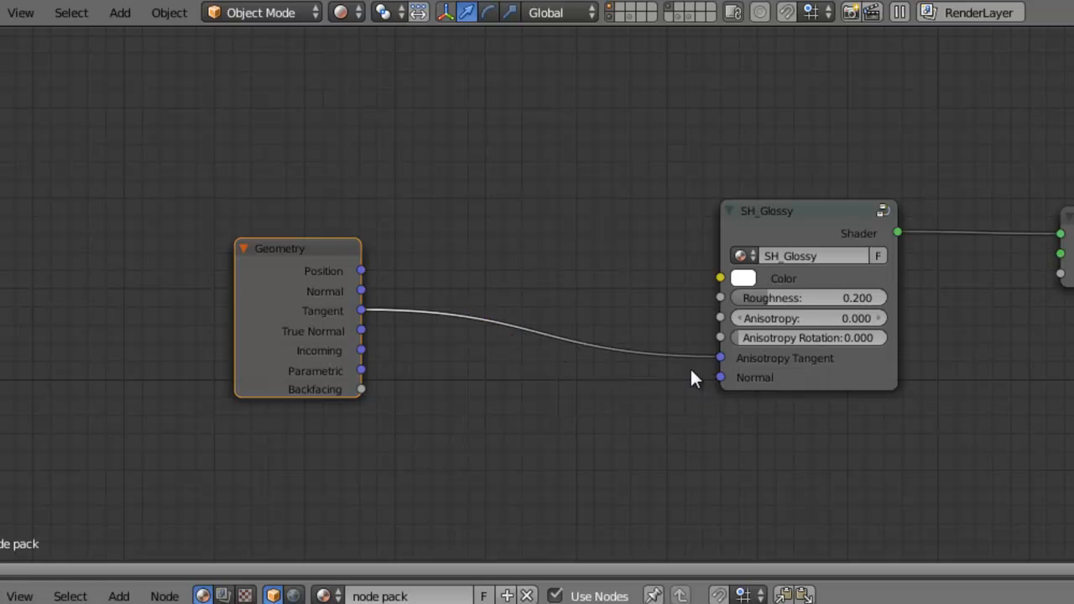
pyautogui.moveTo(720, 357); pyautogui.dragTo(663, 357)
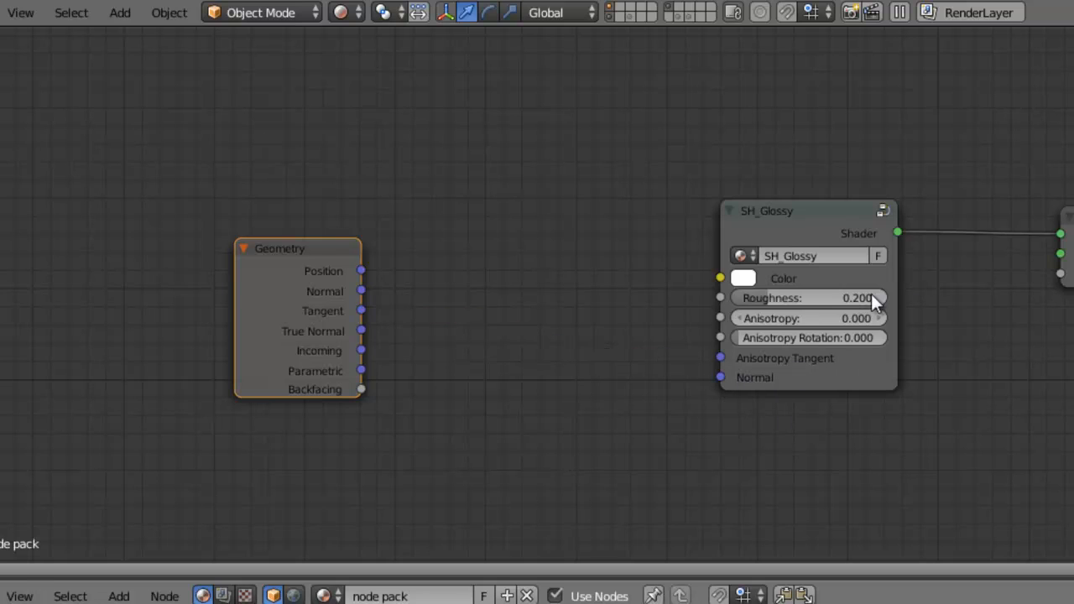
# - Add a Glass BSDF node and place it above the Geometry node
pyautogui.hotkey('shift', 'a')
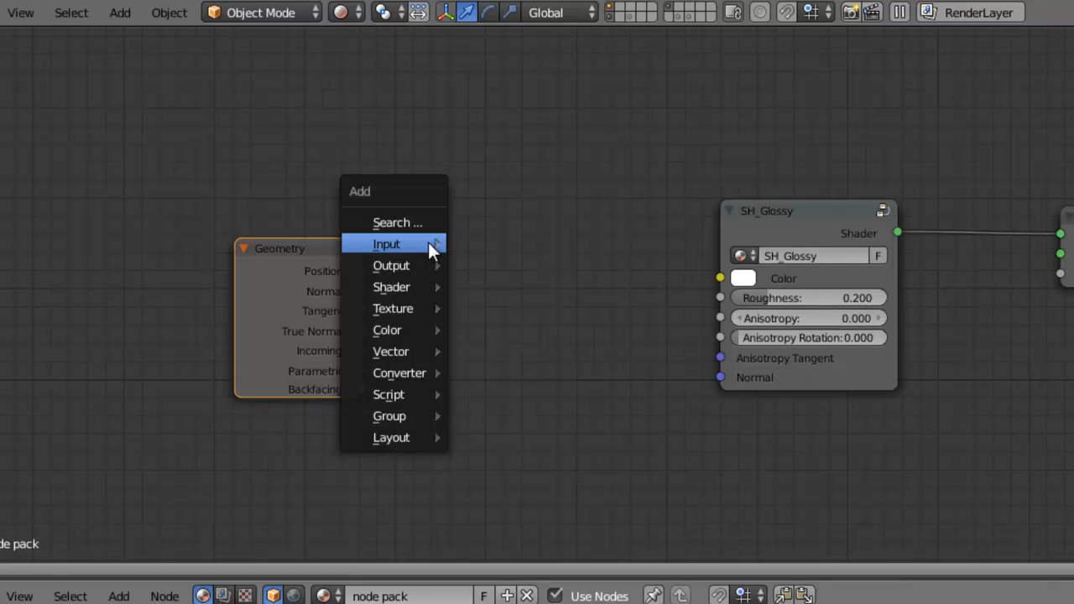
pyautogui.moveTo(411, 287)
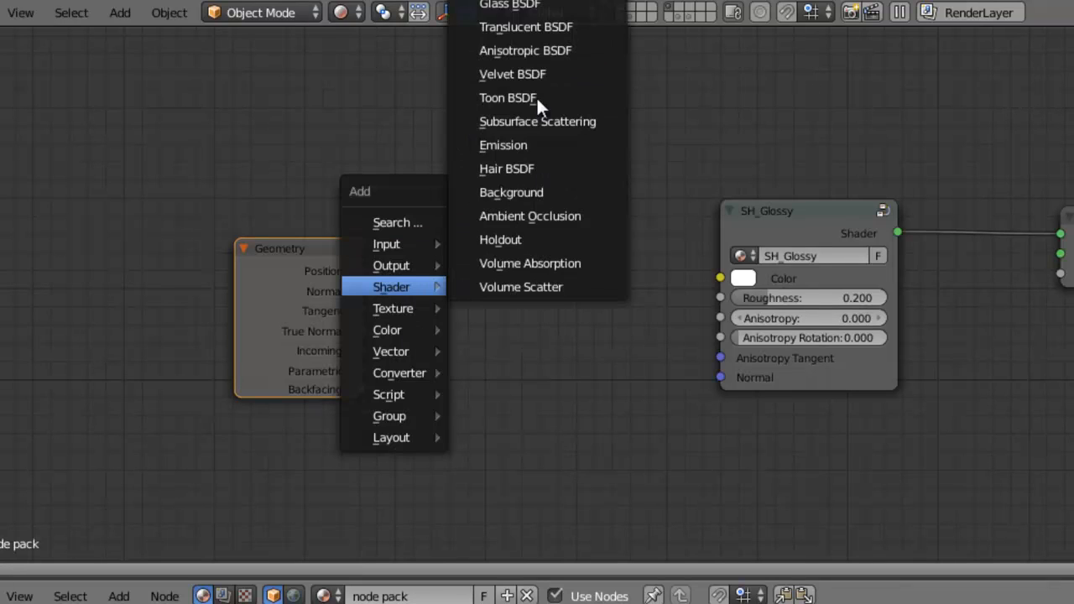
pyautogui.click(514, 5)
pyautogui.click(477, 105)
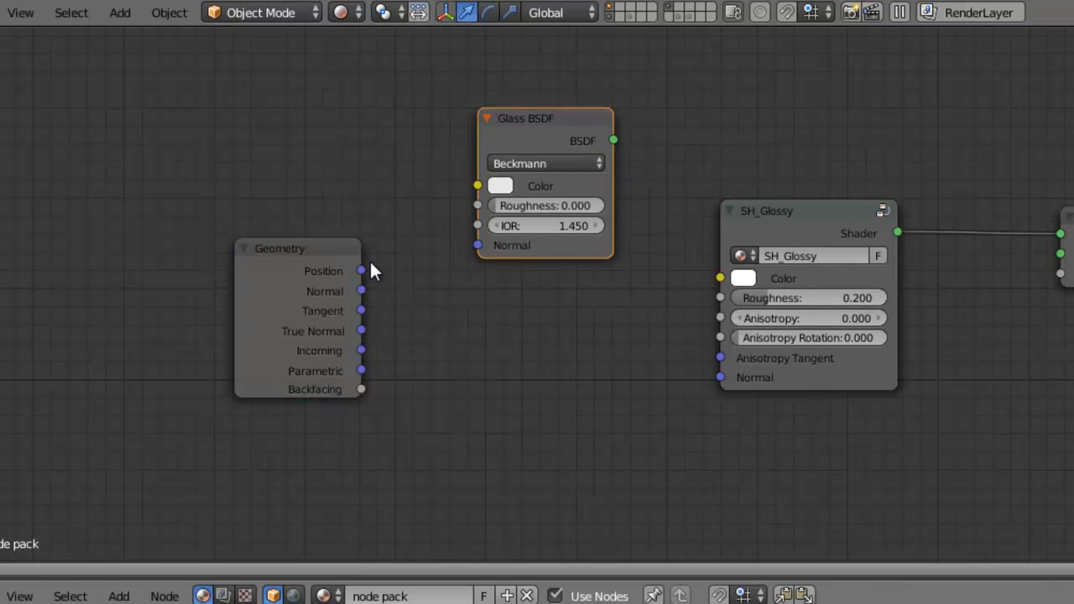
pyautogui.moveTo(613, 138); pyautogui.dragTo(911, 228)
pyautogui.press('g')
pyautogui.click(904, 167)
# - Link SH_Glossy's Shader output to the Material Output's Surface and delete the Glass BSDF and Geometry nodes
pyautogui.moveTo(897, 232); pyautogui.dragTo(1060, 233)
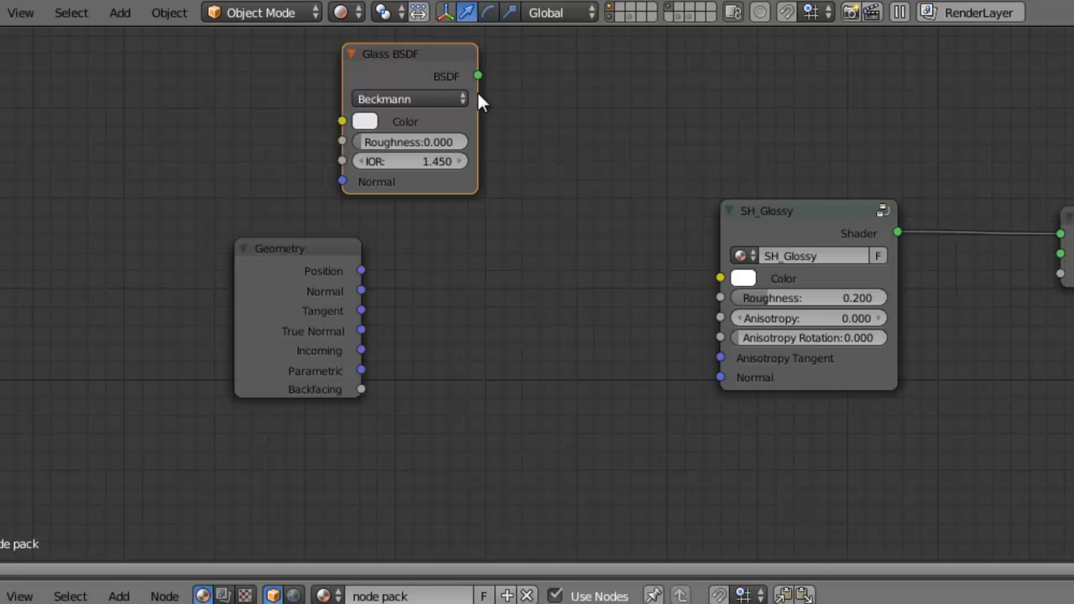
pyautogui.press('x')
pyautogui.click(353, 250)
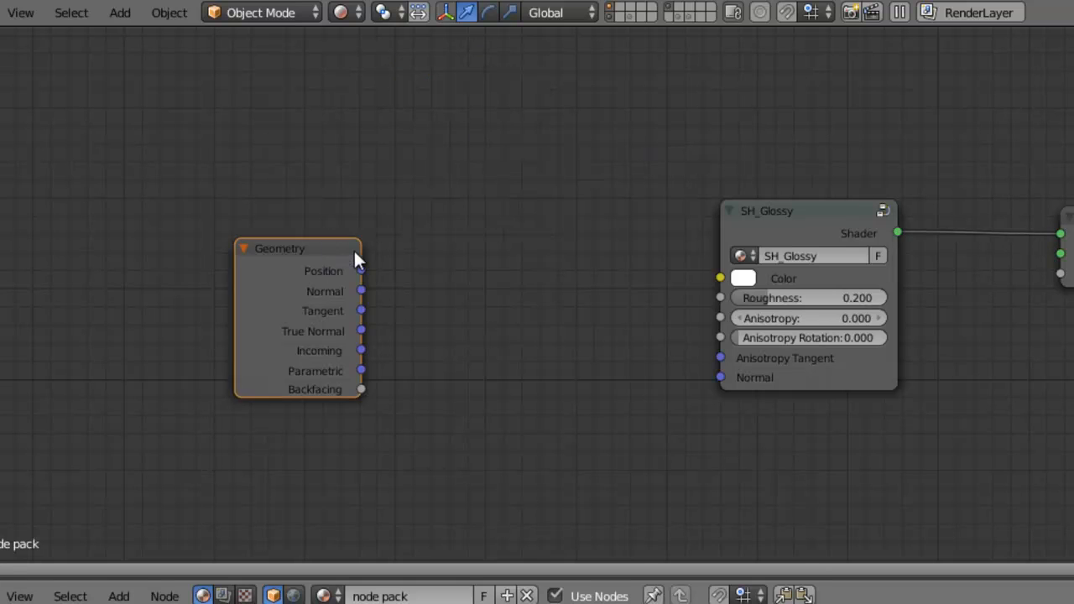
pyautogui.moveTo(353, 250)
pyautogui.mouseDown()
pyautogui.moveTo(384, 249)
pyautogui.moveTo(352, 251)
pyautogui.mouseUp()
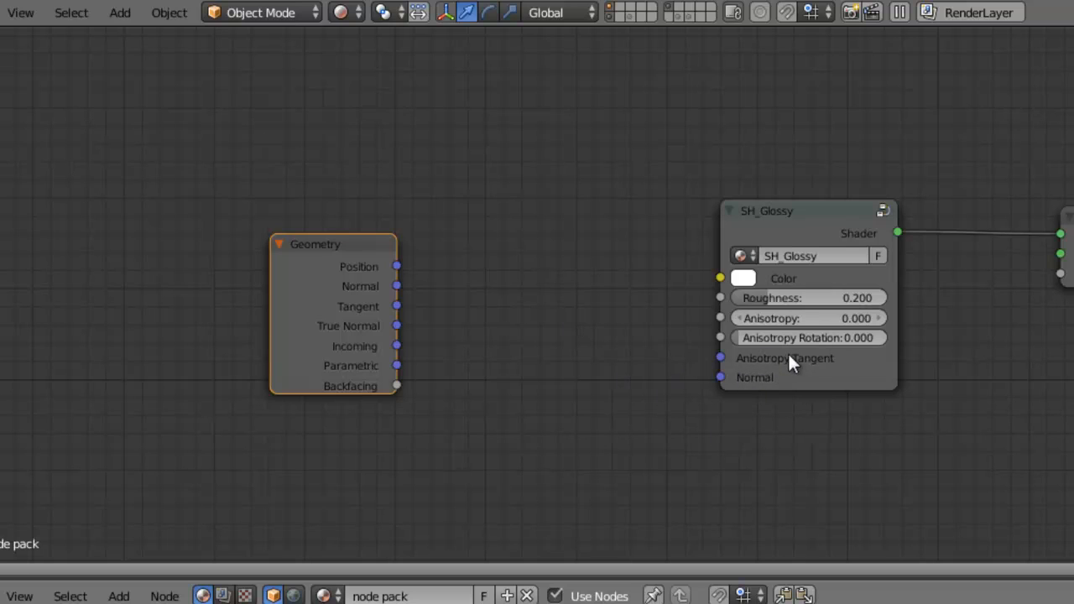
pyautogui.press('x')
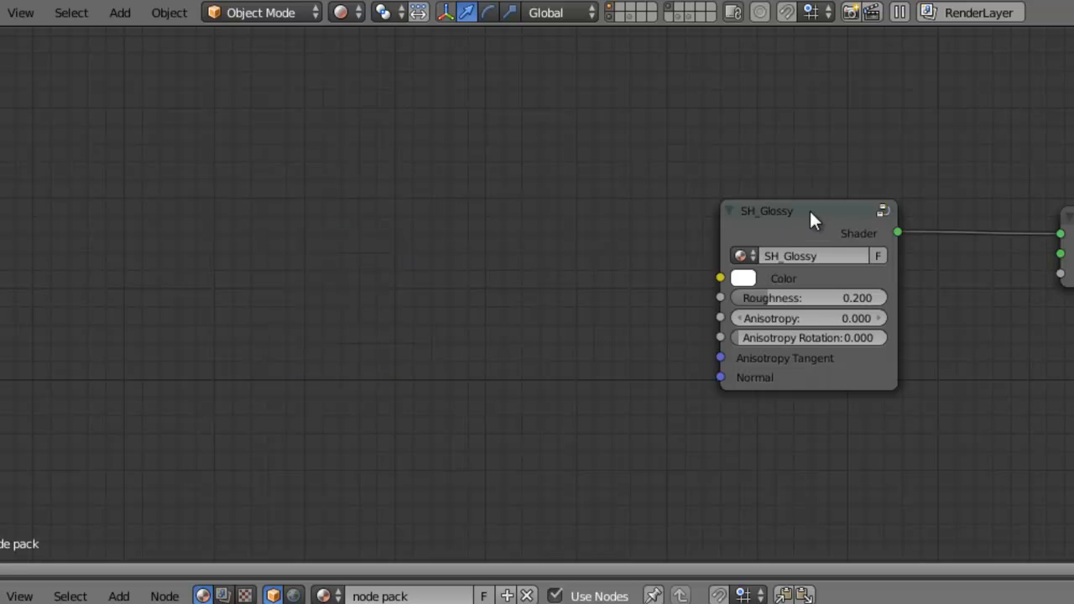
# - Move the SH_Glossy and Material Output nodes closer together
pyautogui.moveTo(811, 215); pyautogui.dragTo(615, 205)
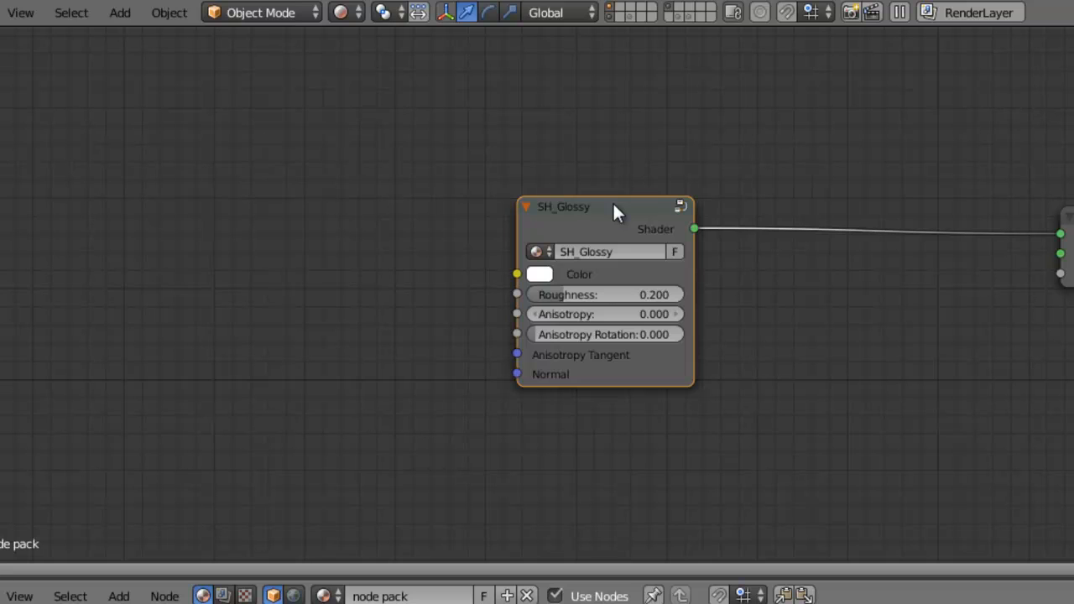
pyautogui.hotkey('shift', 'a')
pyautogui.moveTo(517, 354); pyautogui.dragTo(835, 330)
pyautogui.moveTo(620, 217); pyautogui.dragTo(679, 219)
pyautogui.scroll(1, 748, 324)
pyautogui.scroll(2, 785, 322)
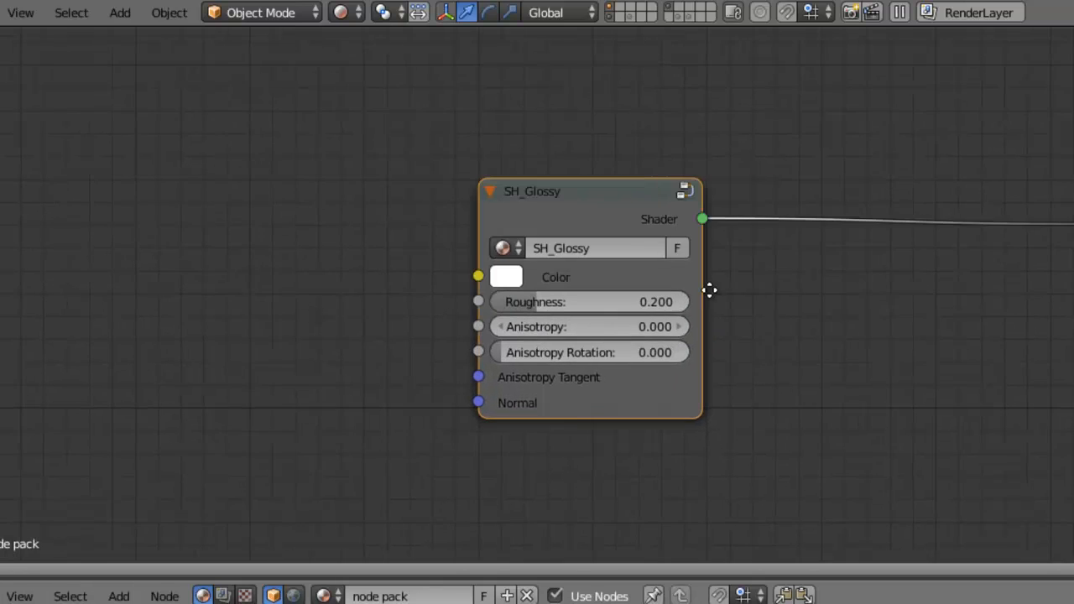
pyautogui.moveTo(709, 290); pyautogui.dragTo(503, 305, button='middle')
pyautogui.moveTo(990, 230); pyautogui.dragTo(833, 220)
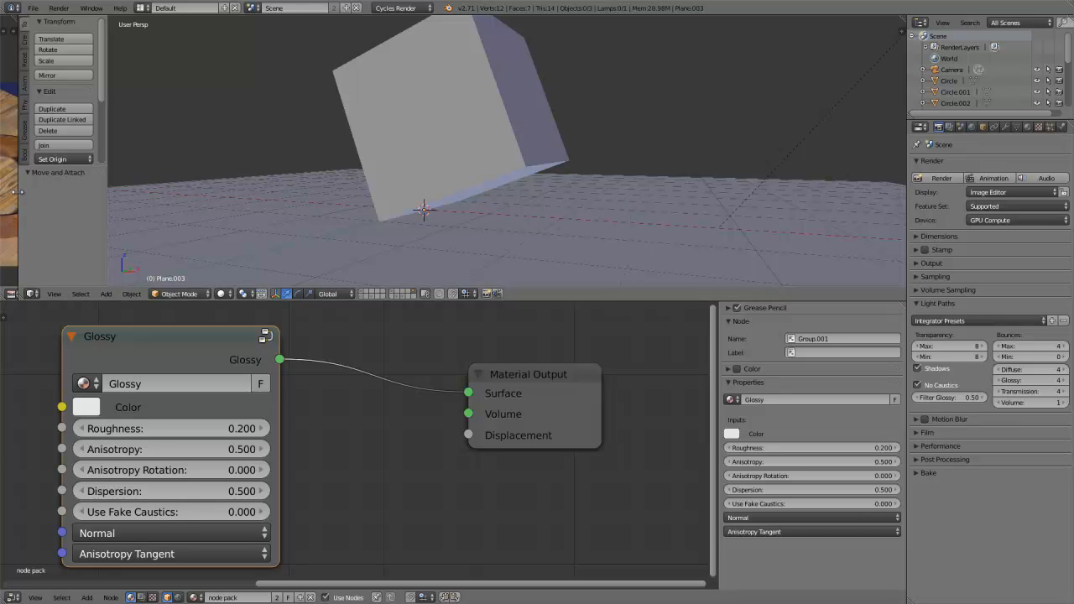
# - Widen the image area to examine the caustics in metalring.jpg, and collapse it again
pyautogui.moveTo(19, 195); pyautogui.dragTo(275, 188)
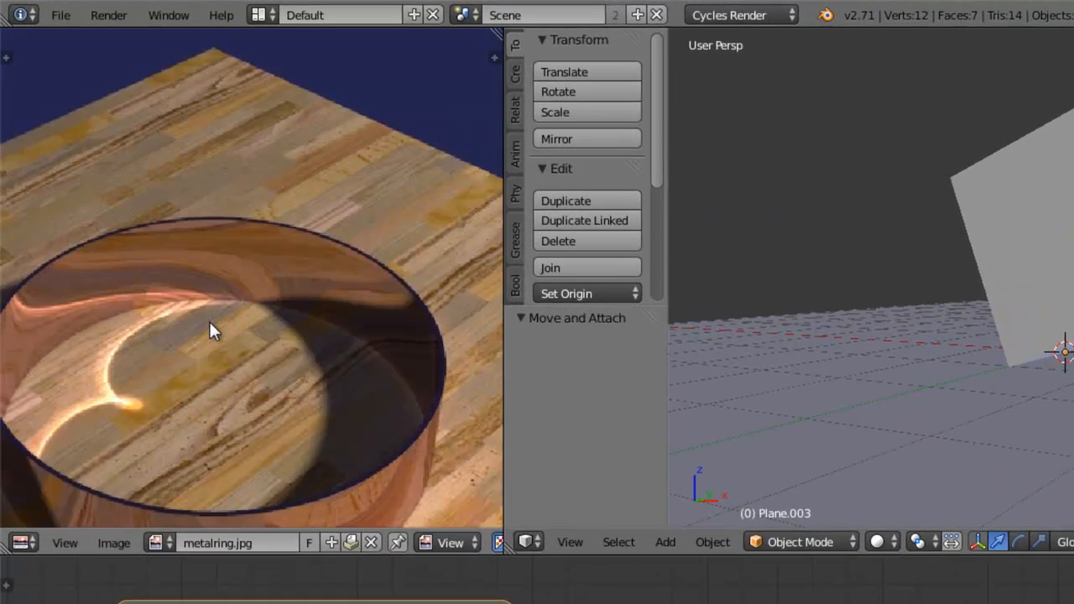
pyautogui.moveTo(252, 320); pyautogui.dragTo(379, 250, button='middle')
pyautogui.scroll(-2, 346, 274)
pyautogui.moveTo(319, 281); pyautogui.dragTo(288, 284, button='middle')
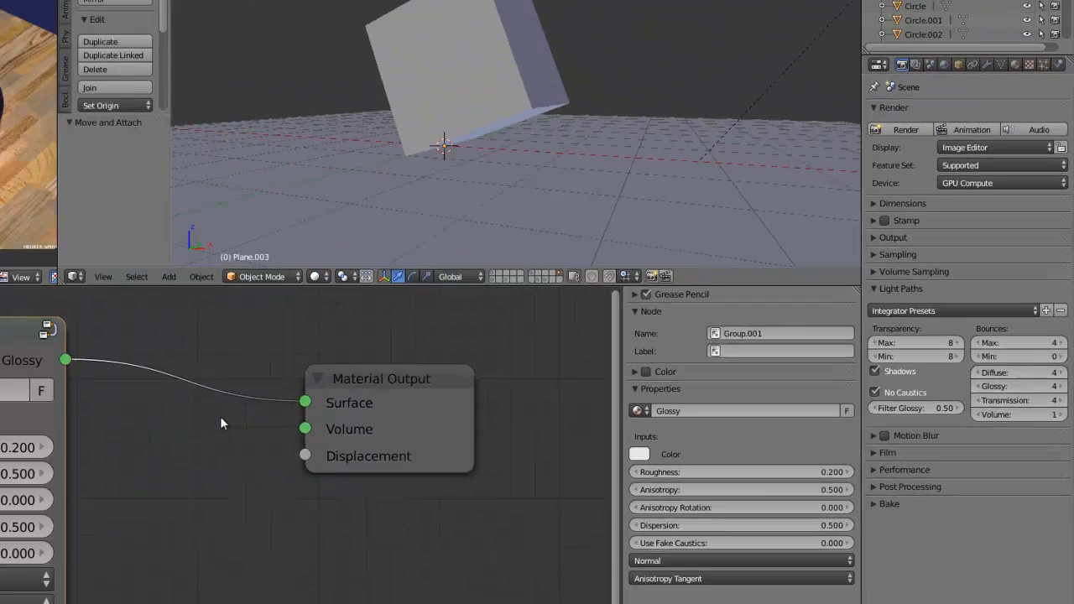
pyautogui.moveTo(366, 402); pyautogui.dragTo(420, 394, button='middle')
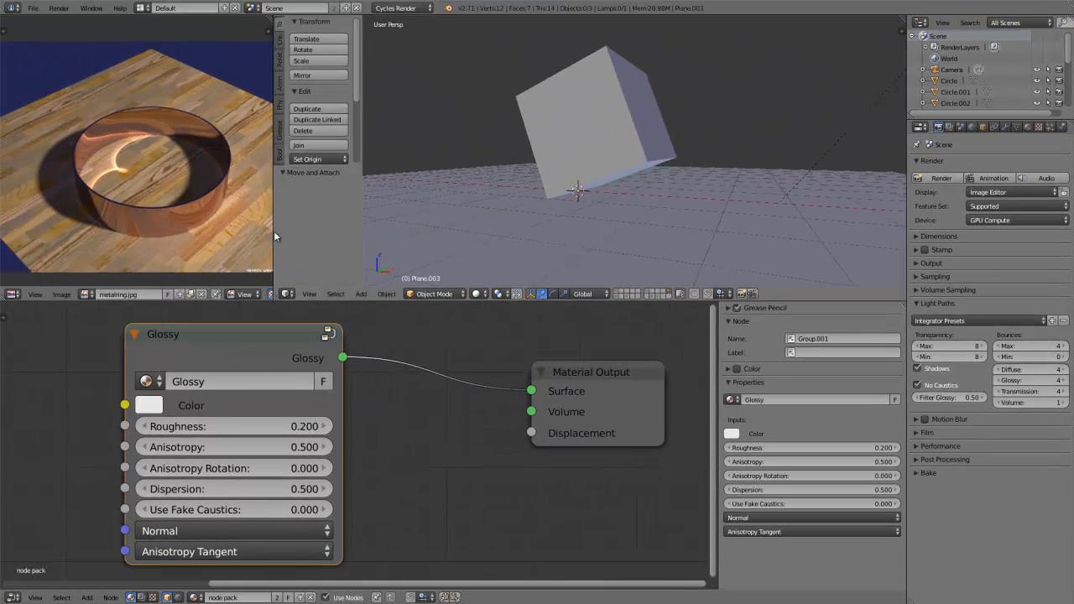
pyautogui.moveTo(276, 225); pyautogui.dragTo(17, 231)
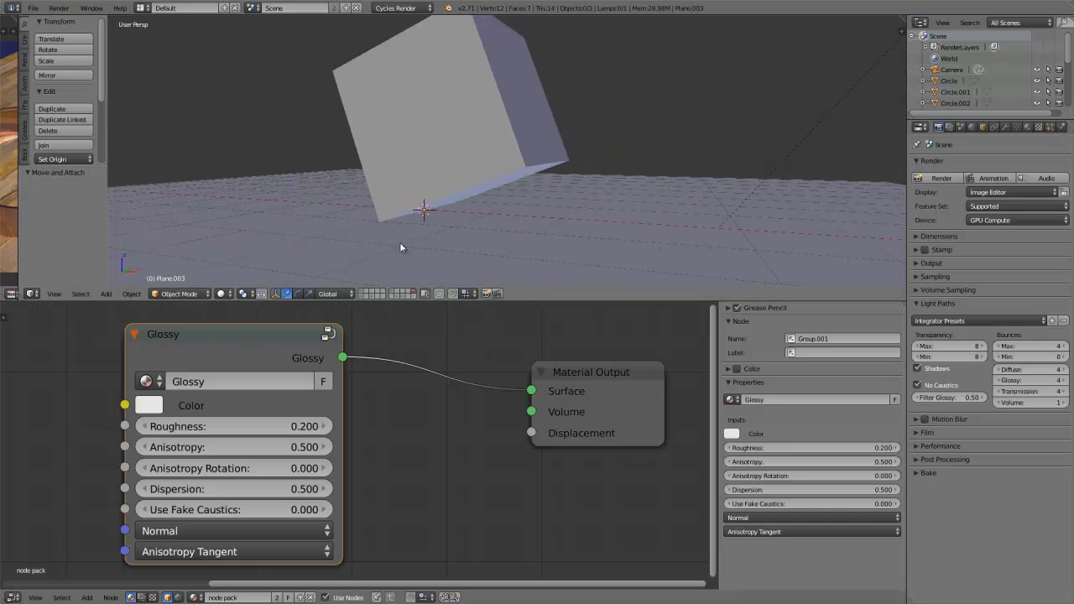
# - Examine the arrangement of the tilted cube, ground plane and lamp from the front orthographic view and from perspective angles
pyautogui.scroll(-3, 537, 213)
pyautogui.moveTo(552, 210); pyautogui.dragTo(556, 203, button='middle')
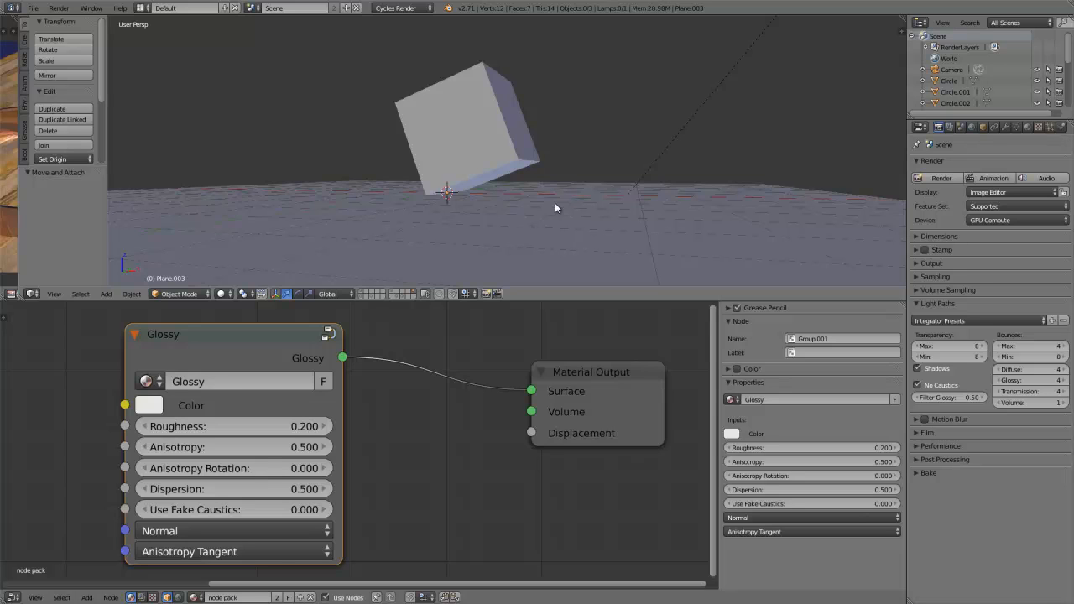
pyautogui.scroll(-5, 585, 174)
pyautogui.press('KP_1')
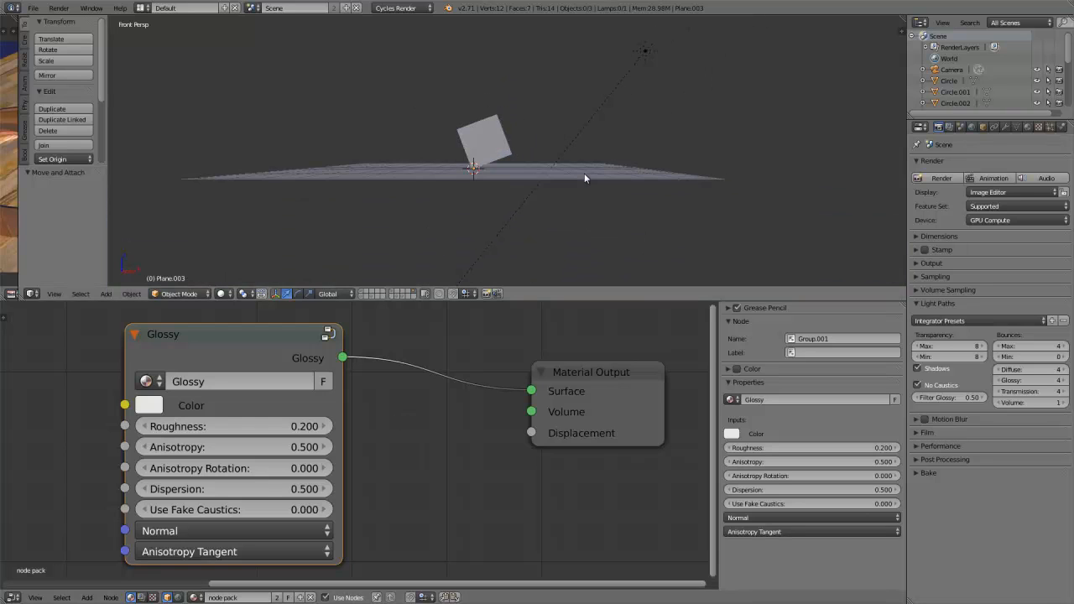
pyautogui.press('KP_5')
pyautogui.scroll(4, 584, 173)
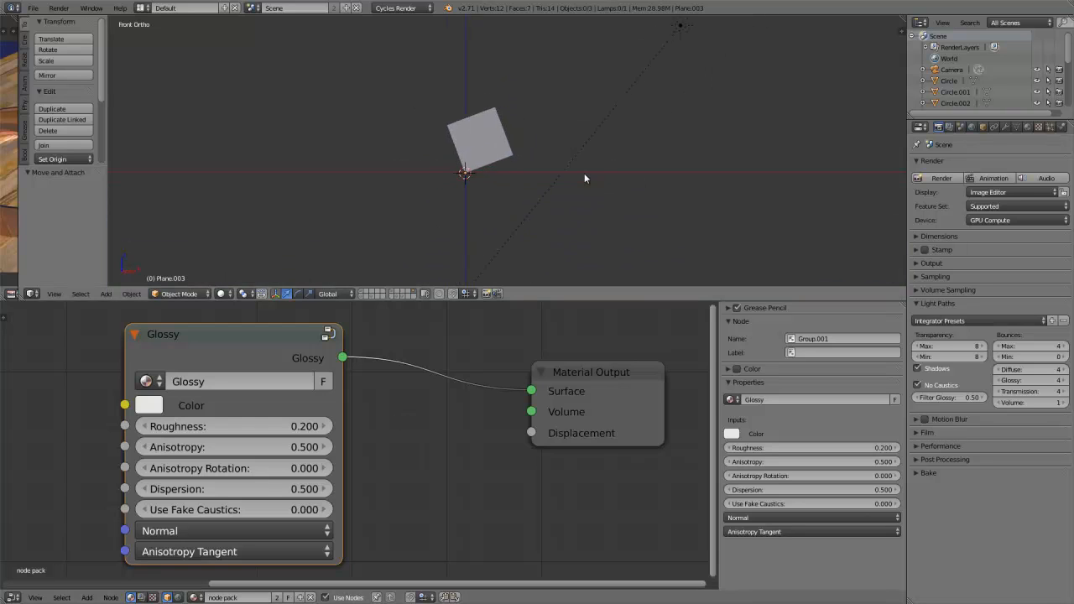
pyautogui.scroll(-5, 595, 116)
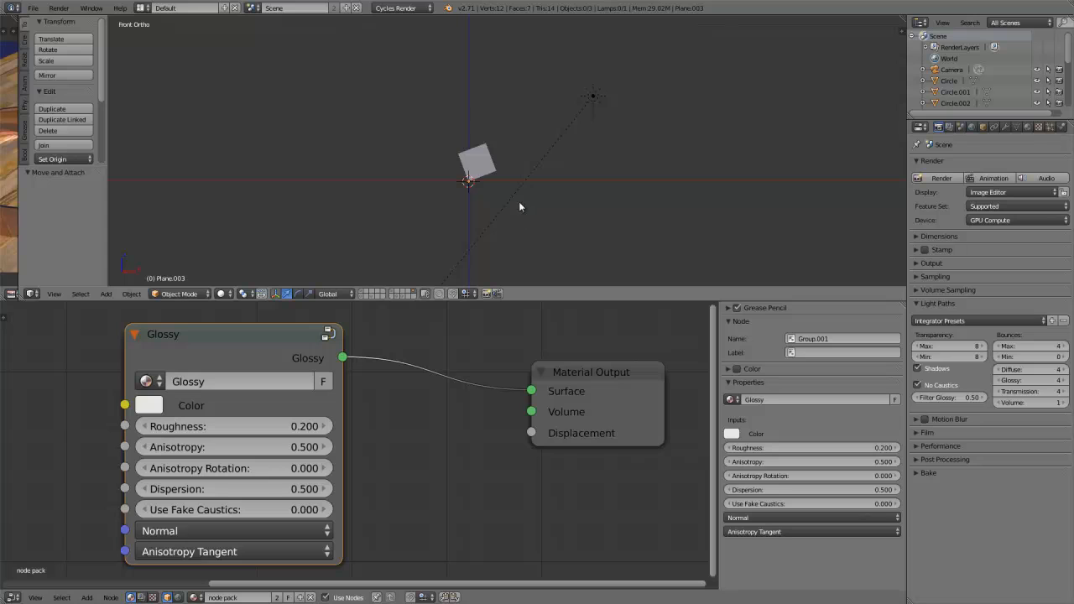
pyautogui.scroll(4, 605, 104)
pyautogui.keyDown('shift'); pyautogui.moveTo(578, 179); pyautogui.dragTo(540, 216, button='middle'); pyautogui.keyUp('shift')
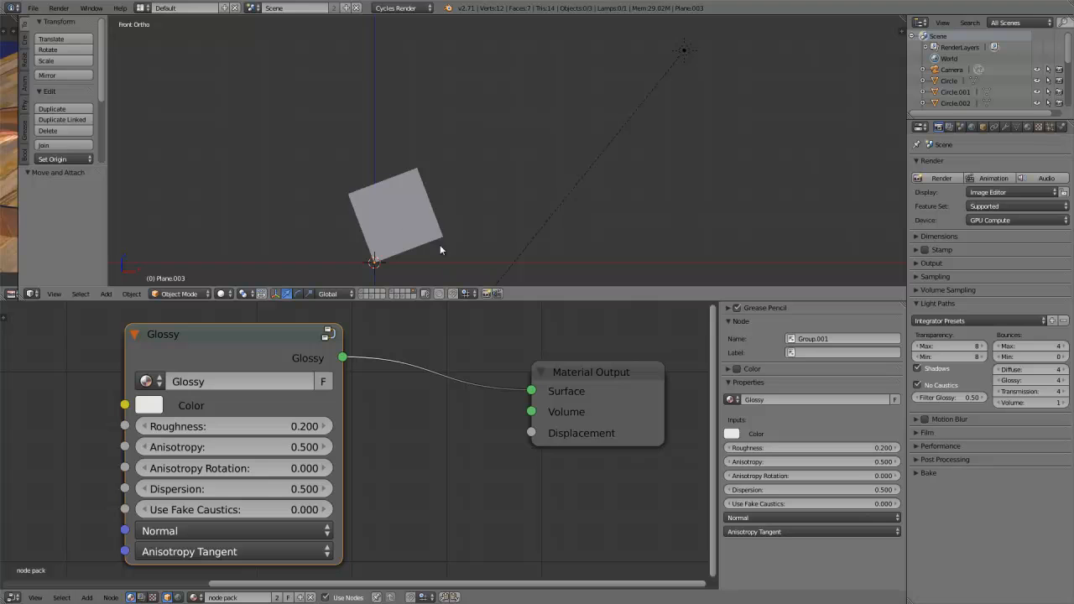
pyautogui.moveTo(439, 250); pyautogui.dragTo(585, 96, button='middle')
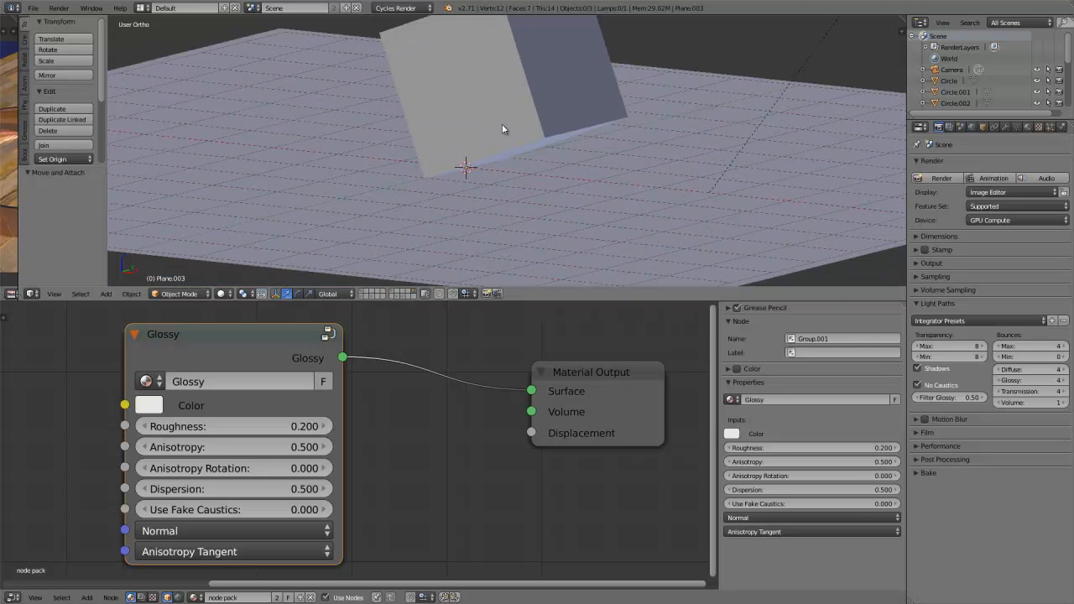
pyautogui.moveTo(502, 128); pyautogui.dragTo(554, 172, button='middle')
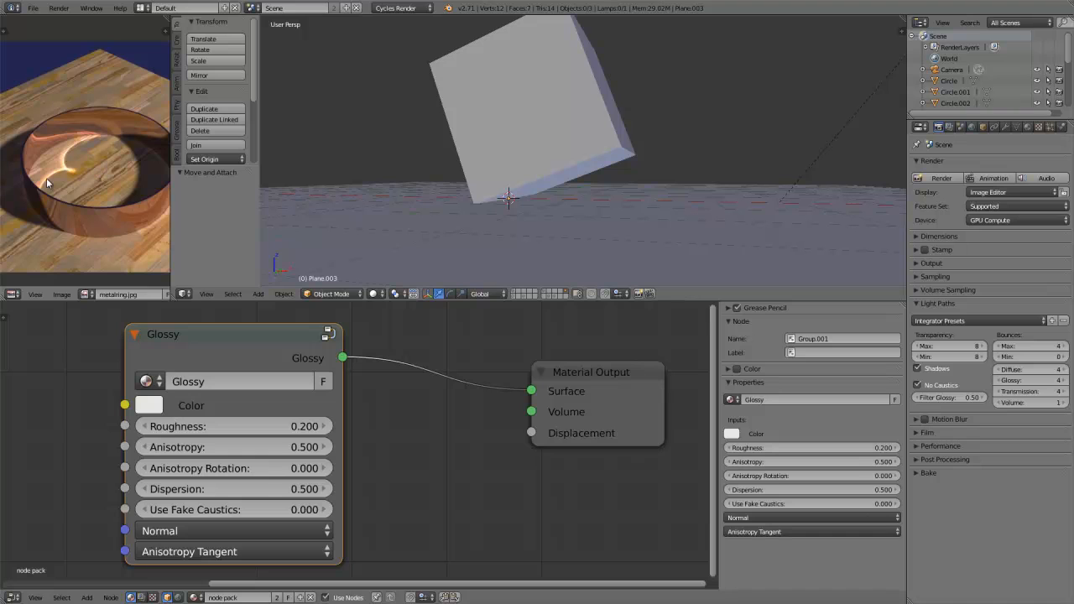
pyautogui.moveTo(171, 201); pyautogui.dragTo(18, 201)
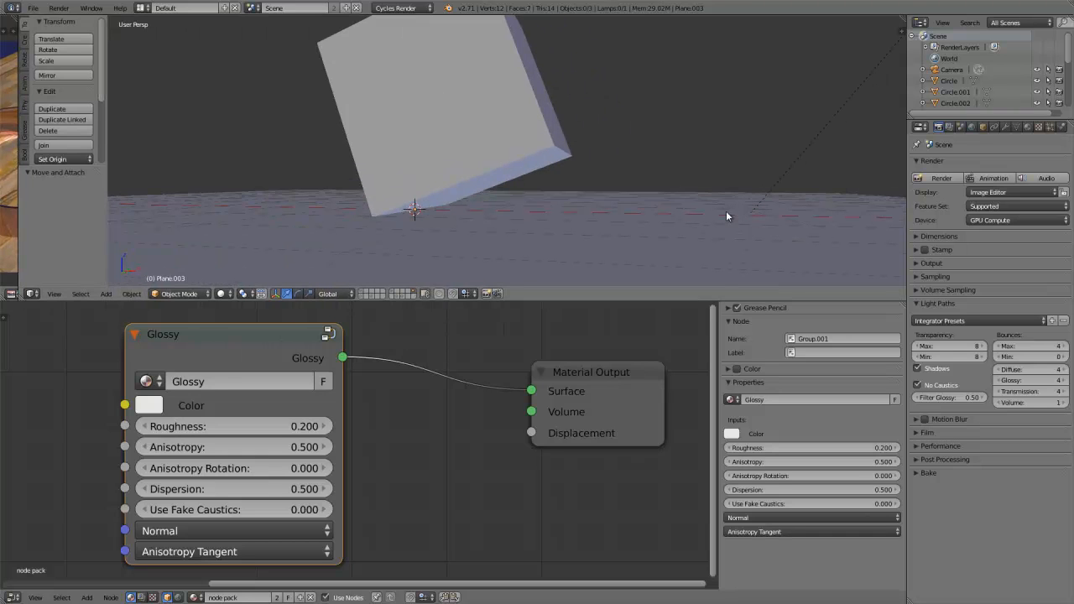
# - Show the cube scene in rendered preview and test the Glossy node's Use Fake Caustics at 0.100, resetting it to 0.000
pyautogui.hotkey('shift', 'z')
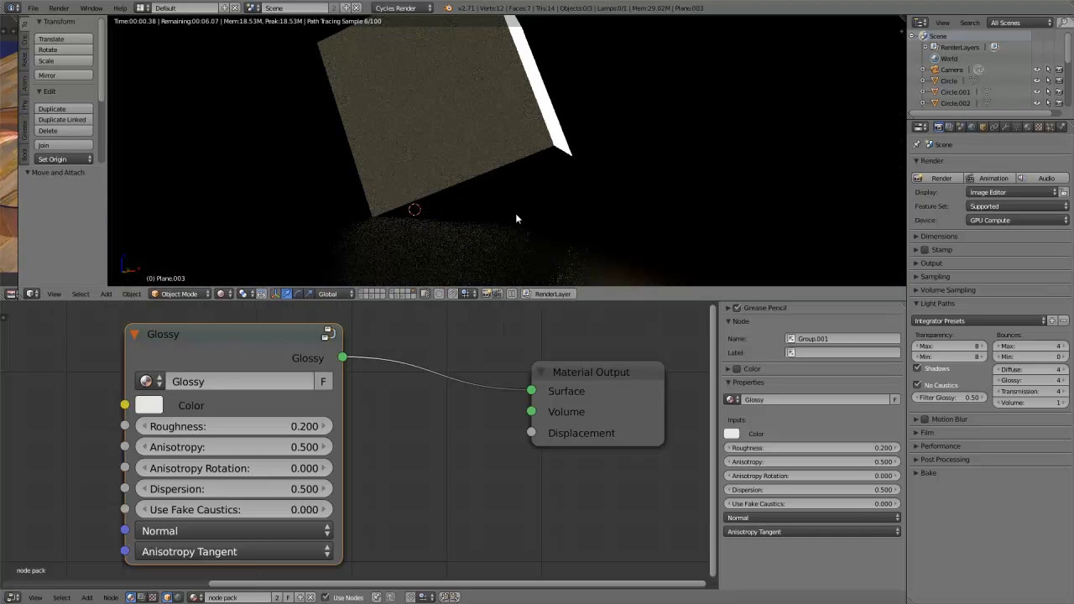
pyautogui.moveTo(549, 168); pyautogui.dragTo(580, 179, button='middle')
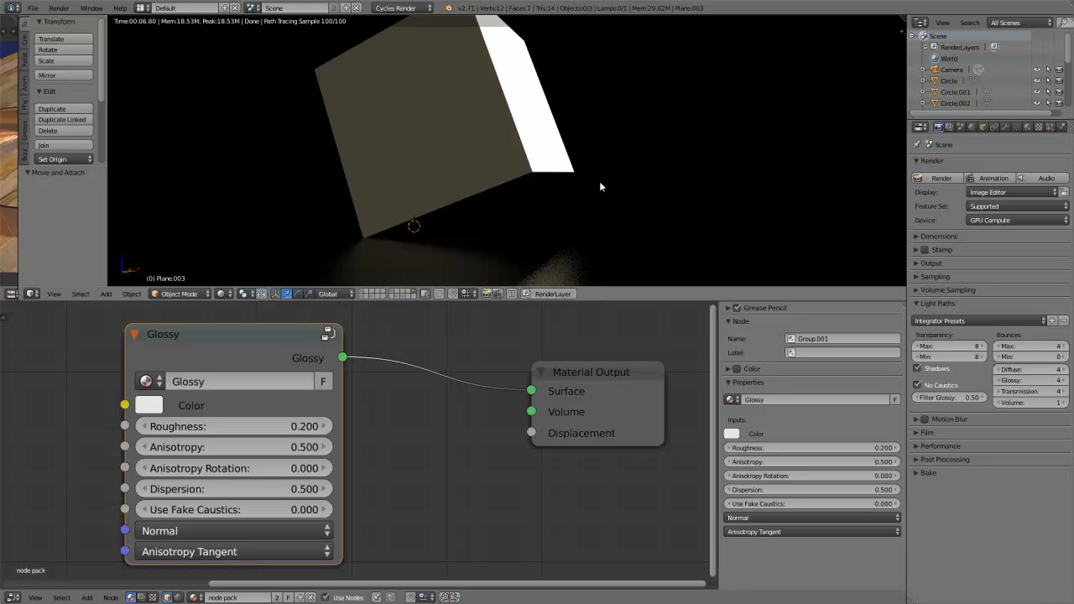
pyautogui.click(329, 510)
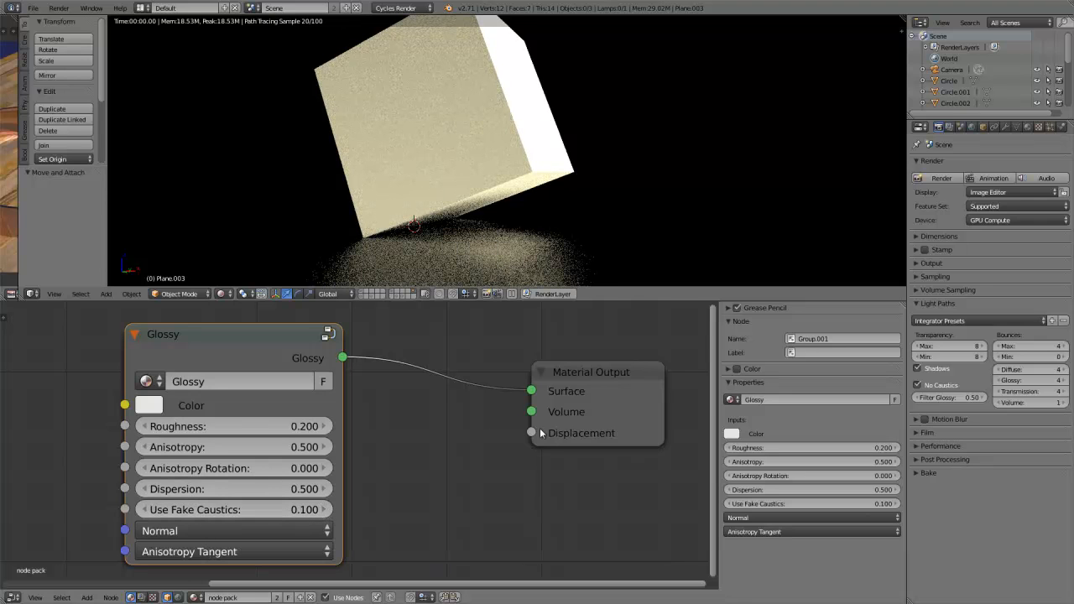
pyautogui.click(146, 510)
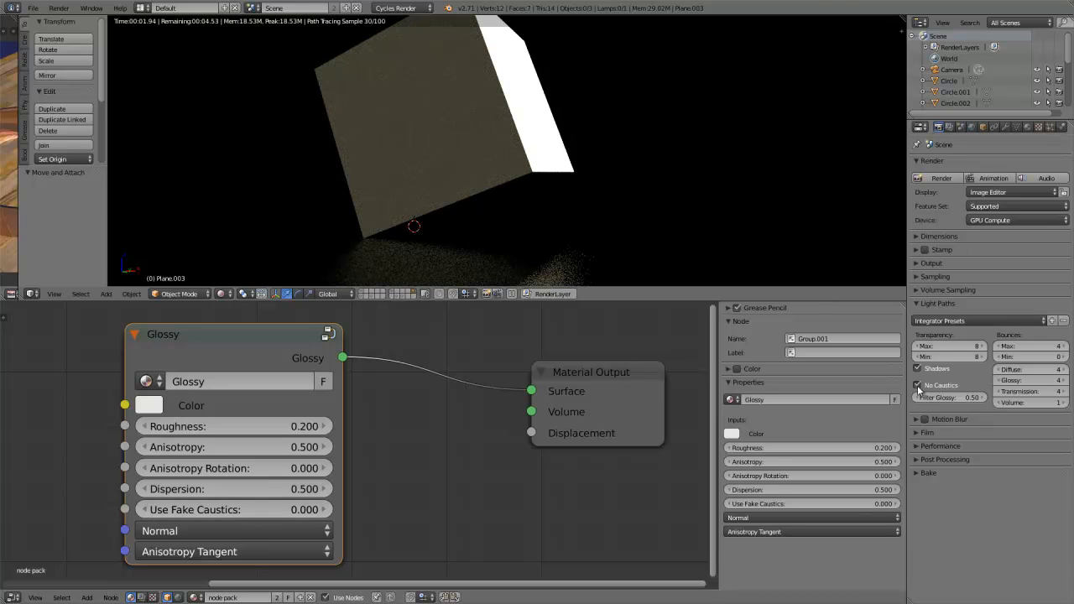
# - Turn off No Caustics in the light path settings and compare the rendered cube with the metalring.jpg reference
pyautogui.click(919, 385)
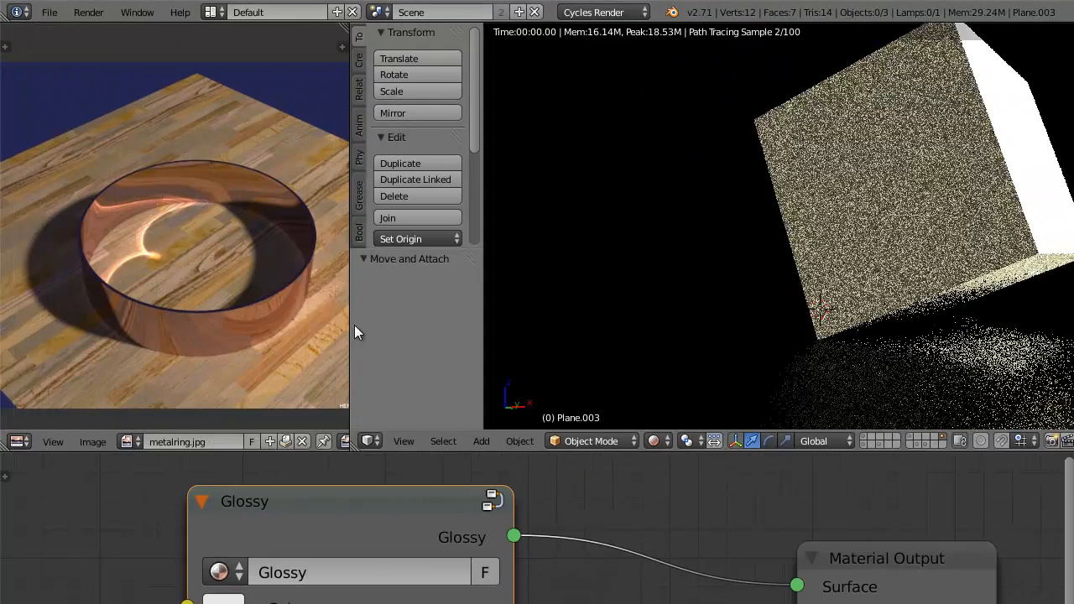
pyautogui.moveTo(354, 325); pyautogui.dragTo(358, 324)
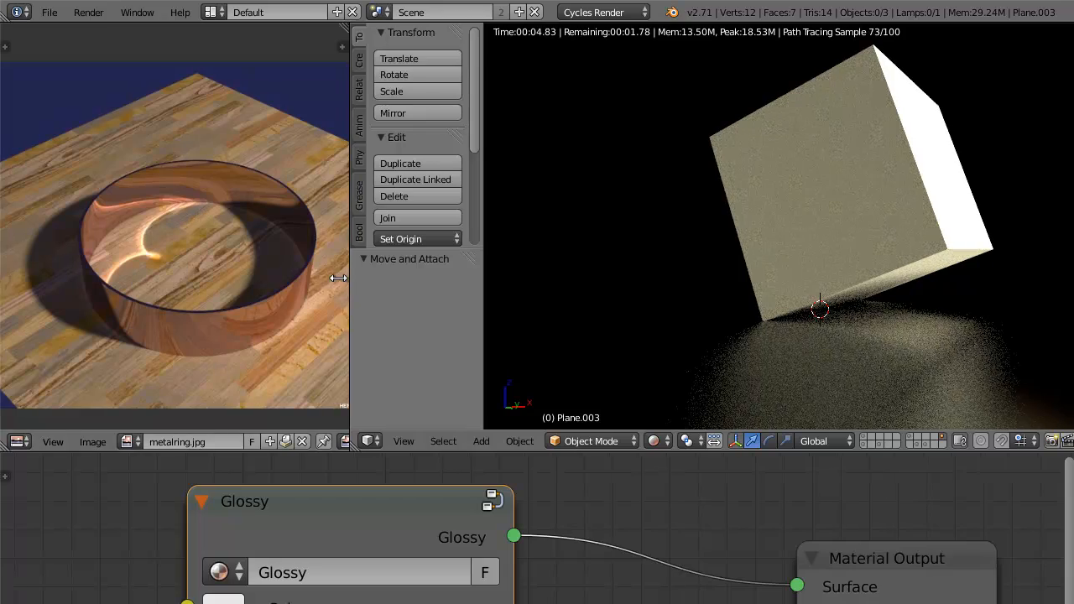
pyautogui.moveTo(353, 280); pyautogui.dragTo(27, 281)
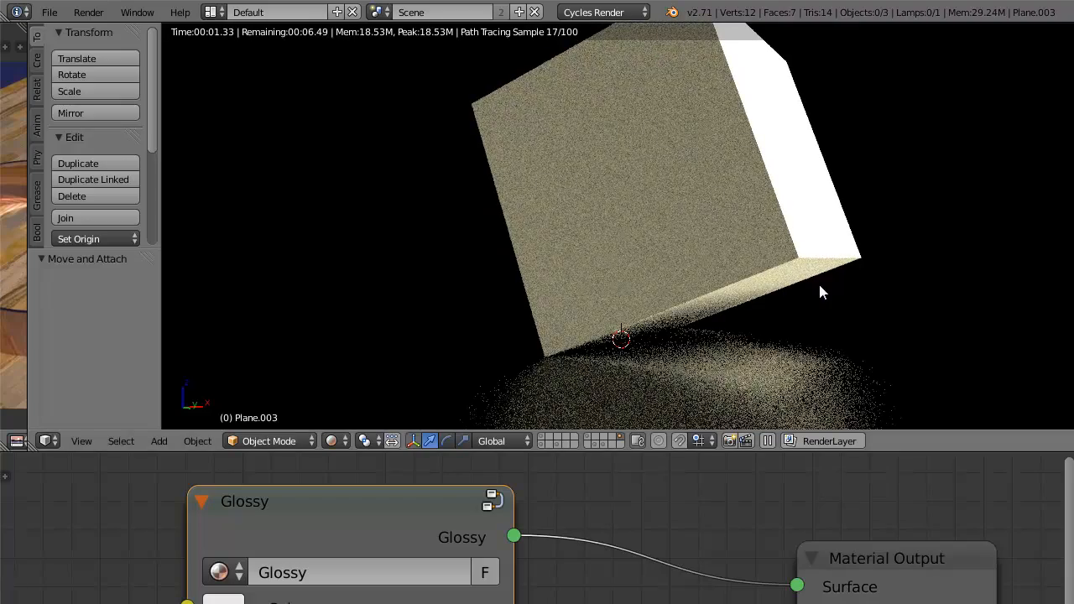
# - Turn on No Caustics in the light path settings and set the Glossy node's Use Fake Caustics to 0.100
pyautogui.scroll(-1, 818, 285)
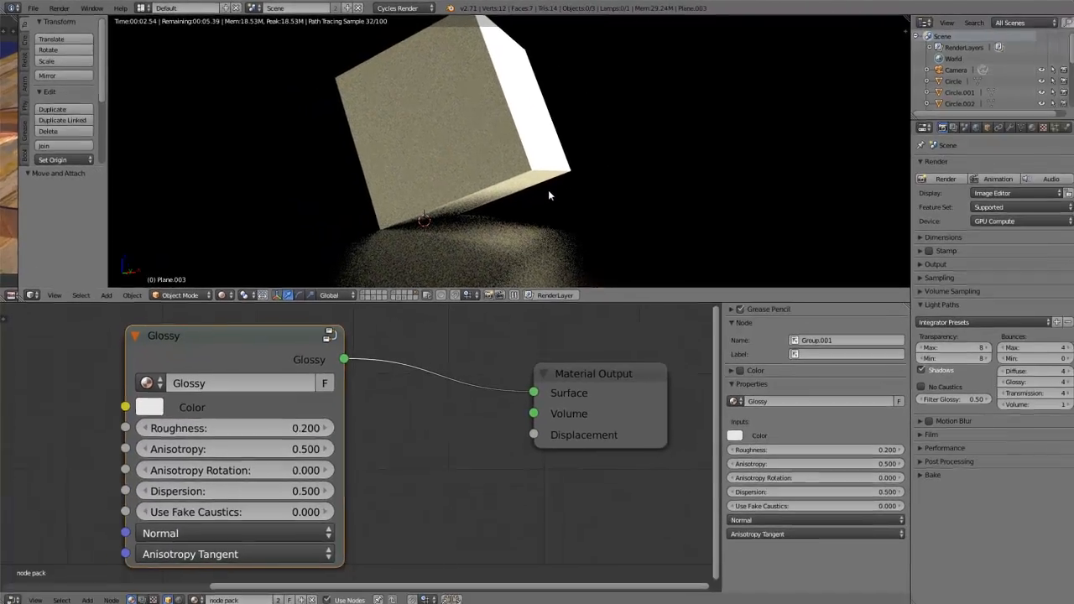
pyautogui.click(920, 387)
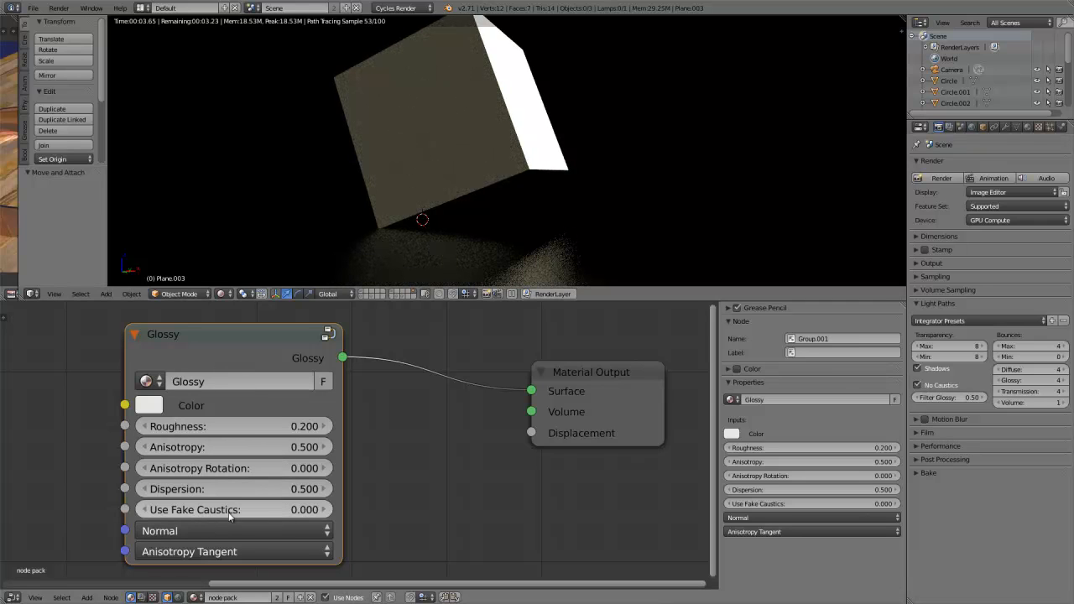
pyautogui.click(324, 511)
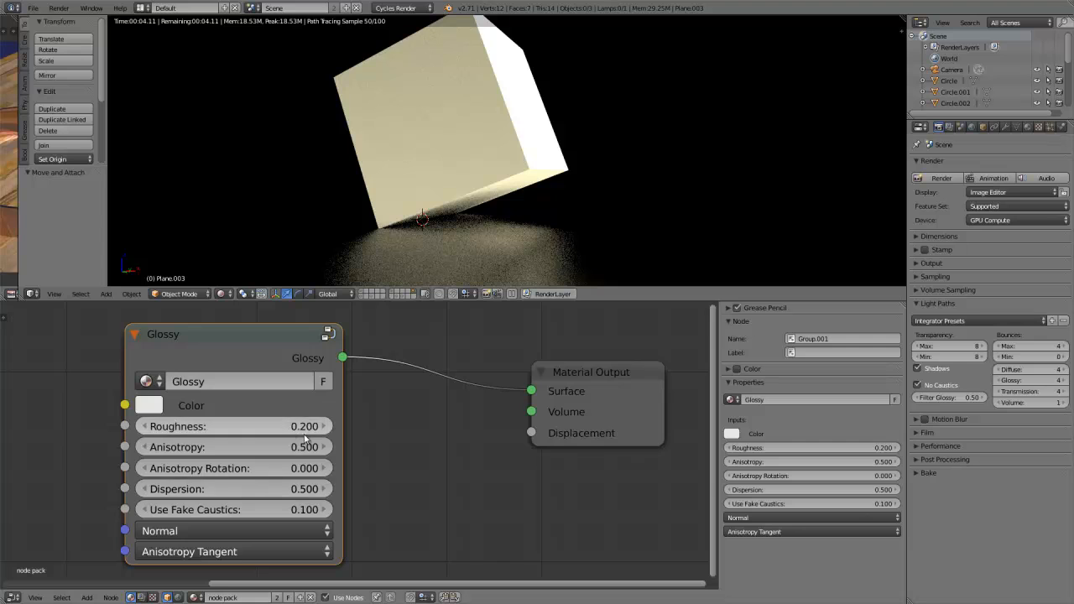
# - Delete the finished Glossy group node and connect the SH_Glossy node's Shader output to the Material Output's Surface
pyautogui.scroll(-2, 293, 423)
pyautogui.press('x')
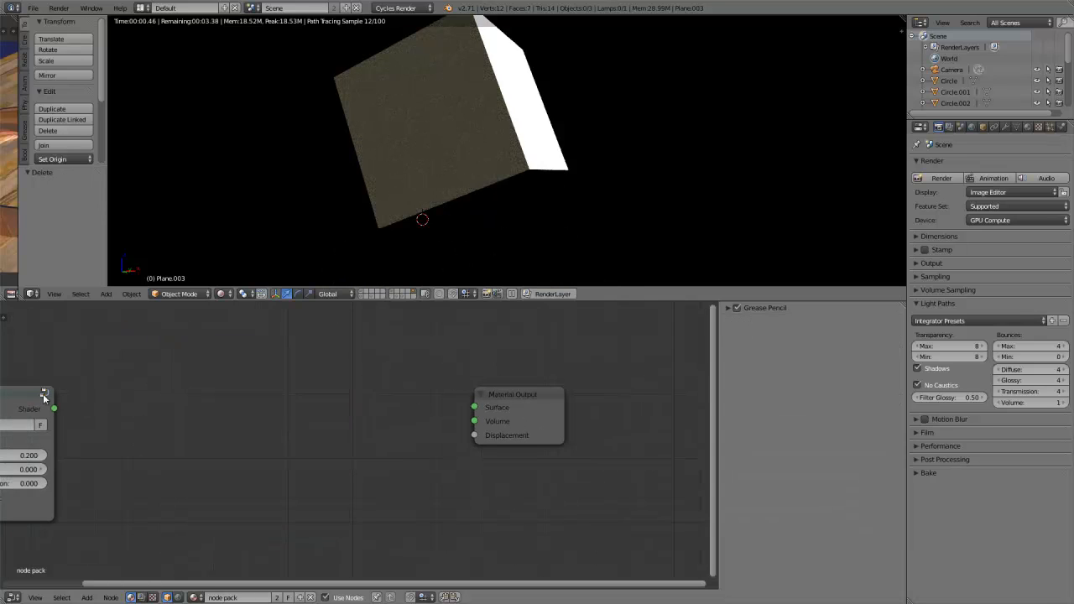
pyautogui.moveTo(42, 394); pyautogui.dragTo(474, 407)
# - Open the SH_Glossy group for editing and move its Group Output node farther away from the Mix Shader
pyautogui.press('Tab')
pyautogui.scroll(-5, 231, 433)
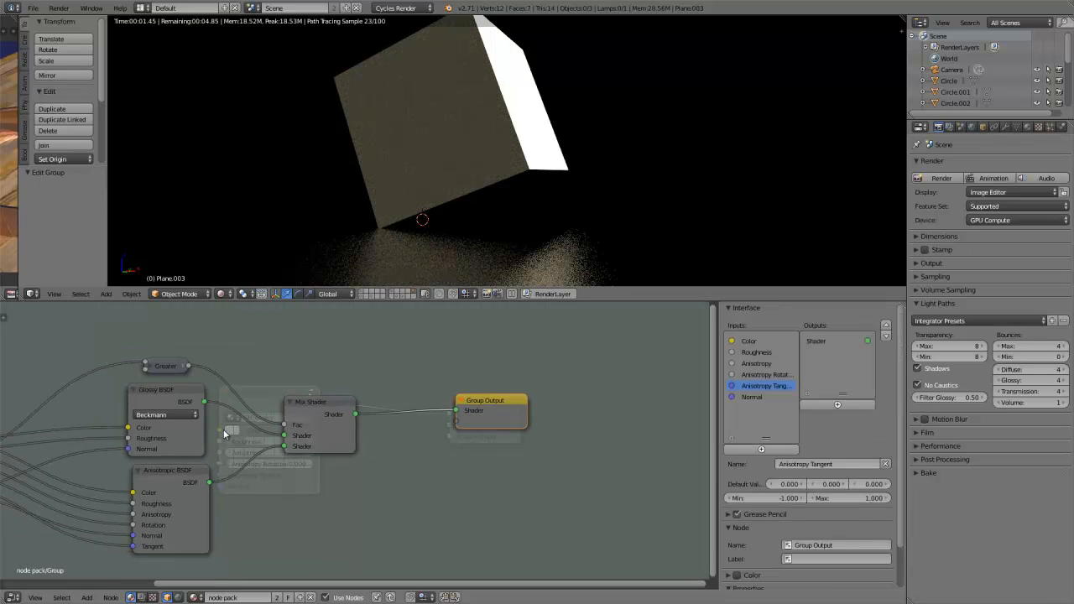
pyautogui.moveTo(238, 438); pyautogui.dragTo(152, 487, button='middle')
pyautogui.scroll(1, 339, 424)
pyautogui.scroll(2, 337, 422)
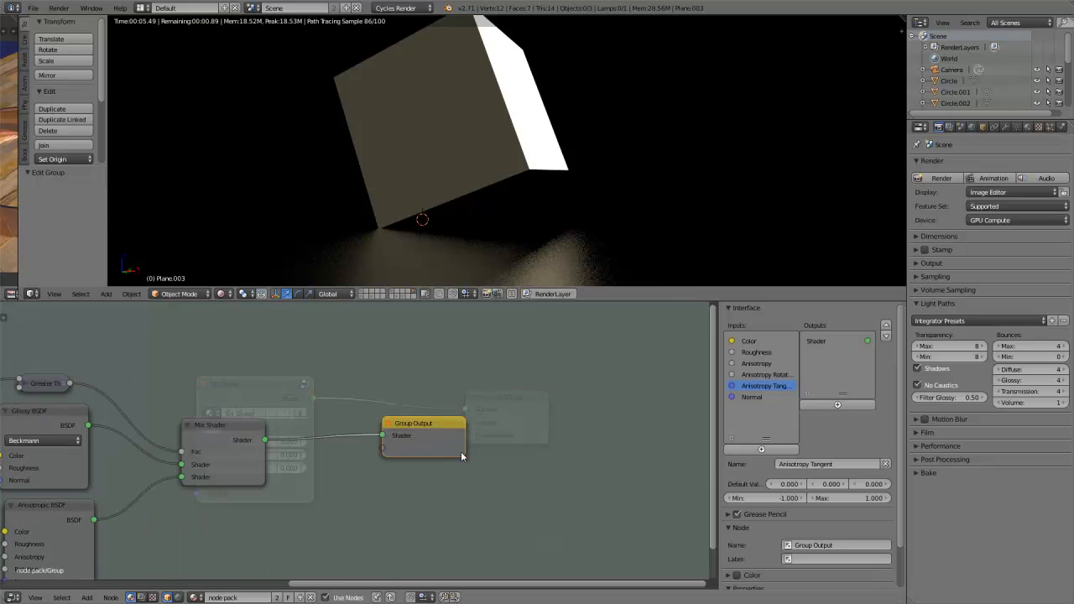
pyautogui.moveTo(436, 441); pyautogui.dragTo(507, 449)
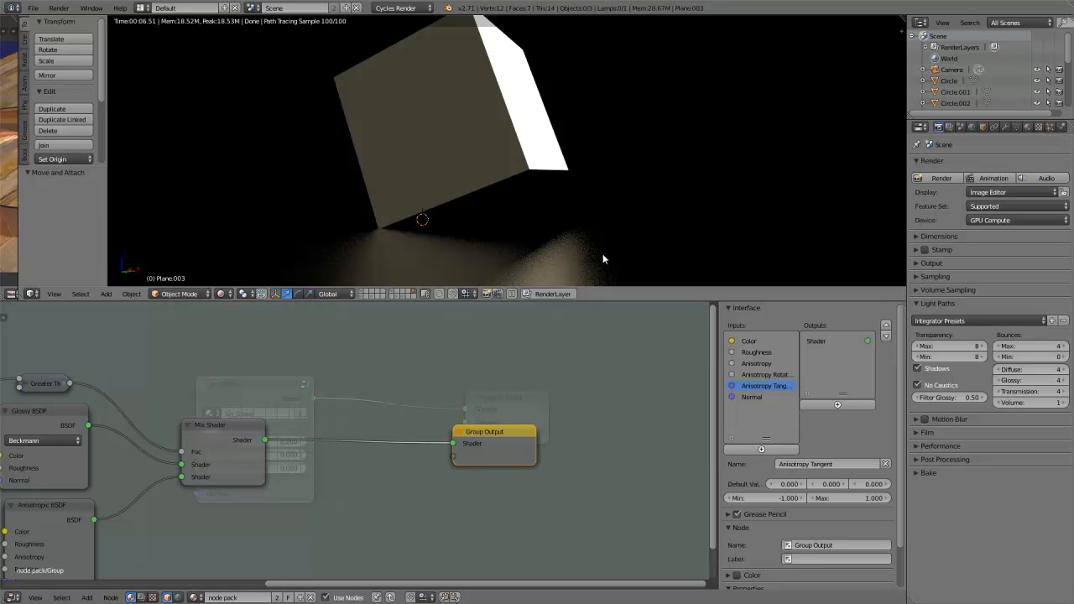
# - Test a temporary plane beneath the tilted cube, enlarged, raised 0.125 on Z and scaled by another 1.192, and delete it again
pyautogui.hotkey('shift', 'a')
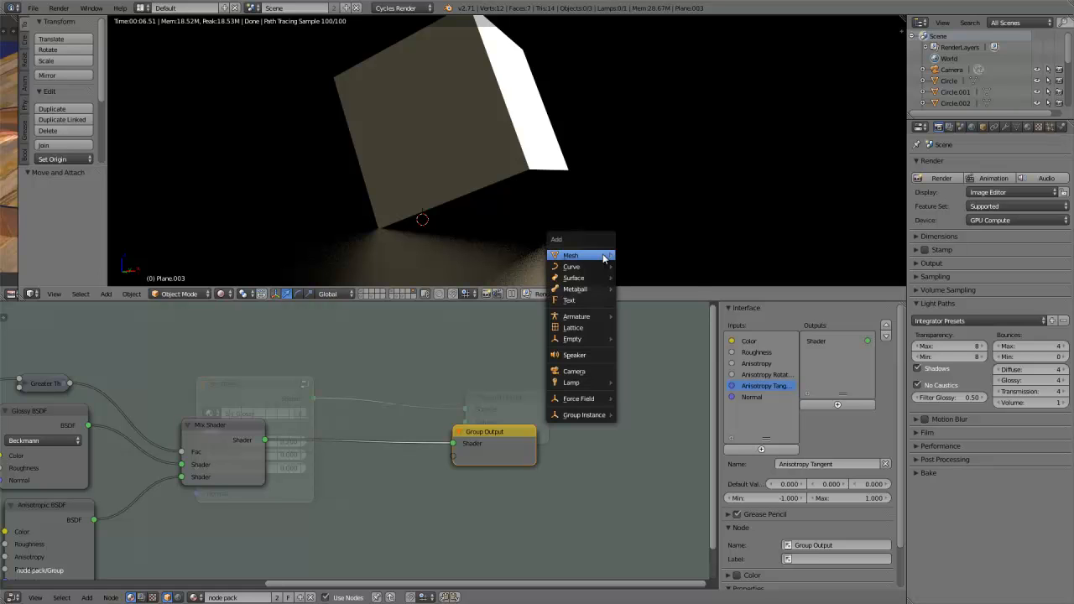
pyautogui.click(633, 250)
pyautogui.press('s')
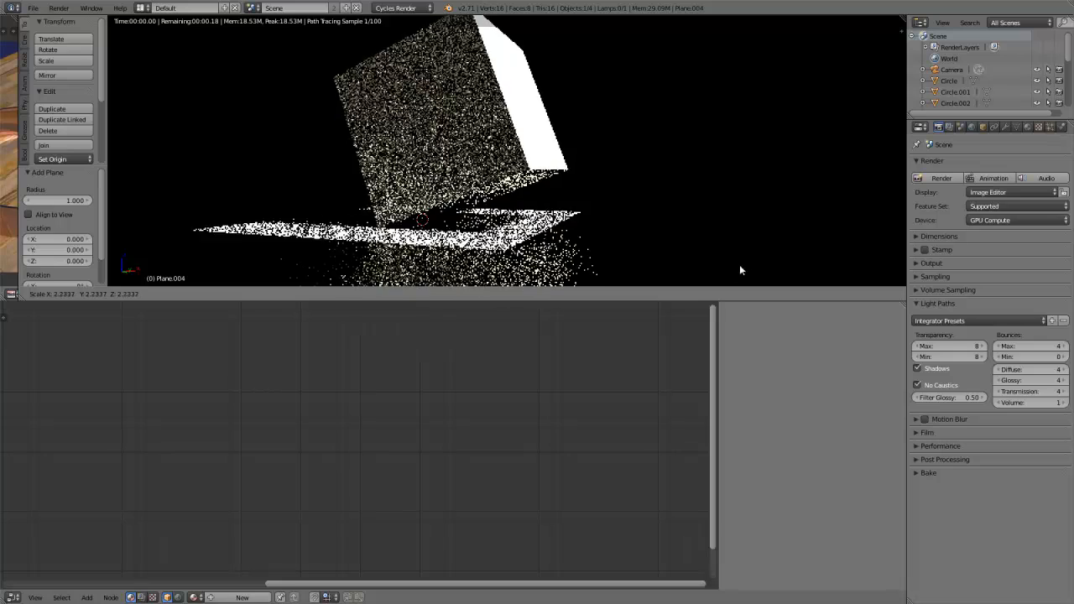
pyautogui.click(743, 264)
pyautogui.press('g')
pyautogui.press('z')
pyautogui.click(745, 255)
pyautogui.press('s')
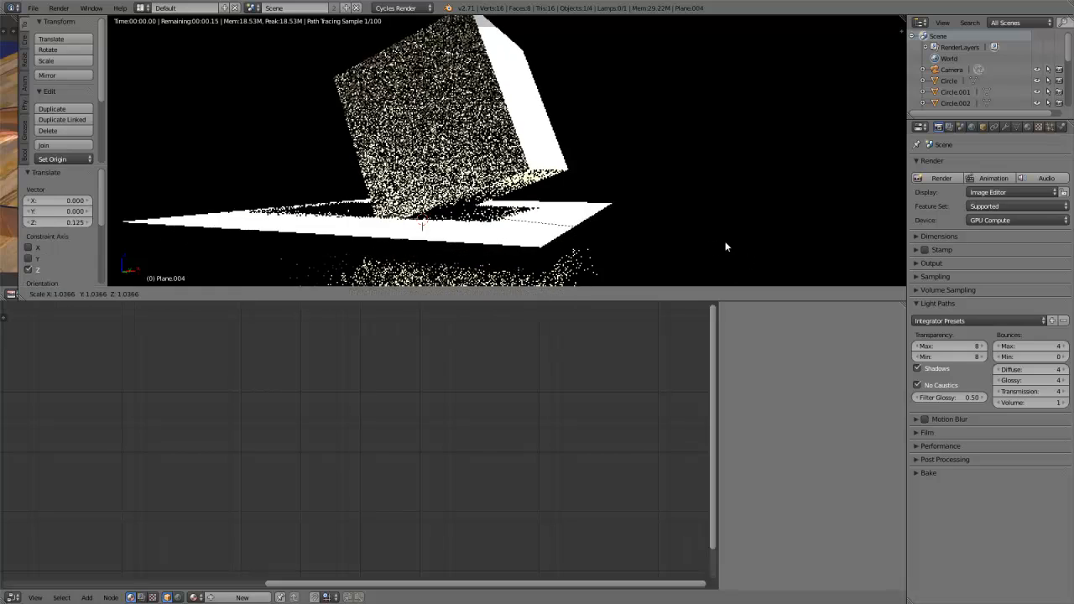
pyautogui.click(774, 208)
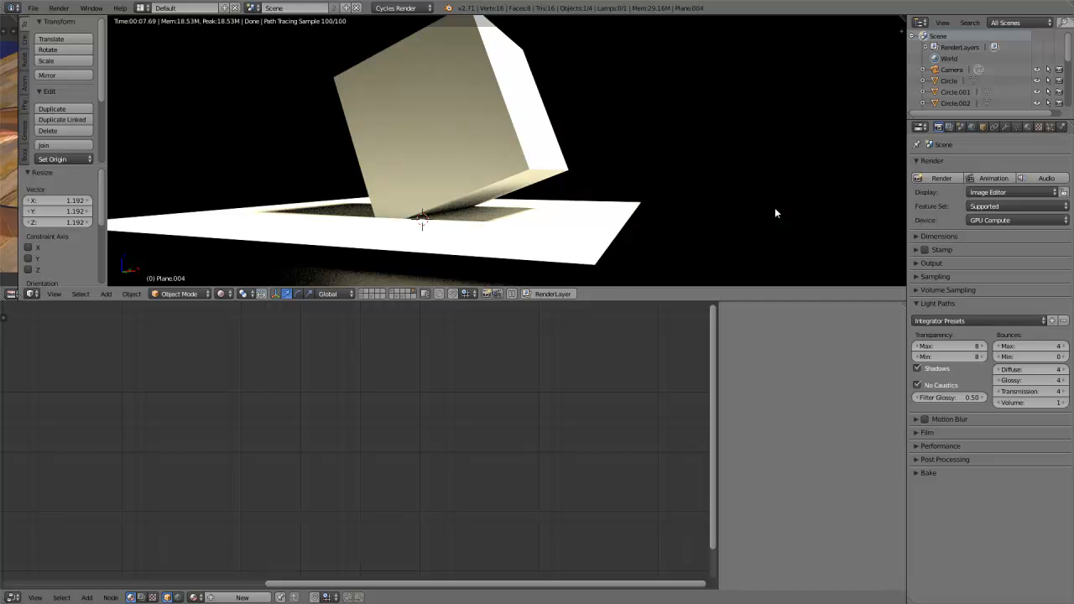
pyautogui.press('x')
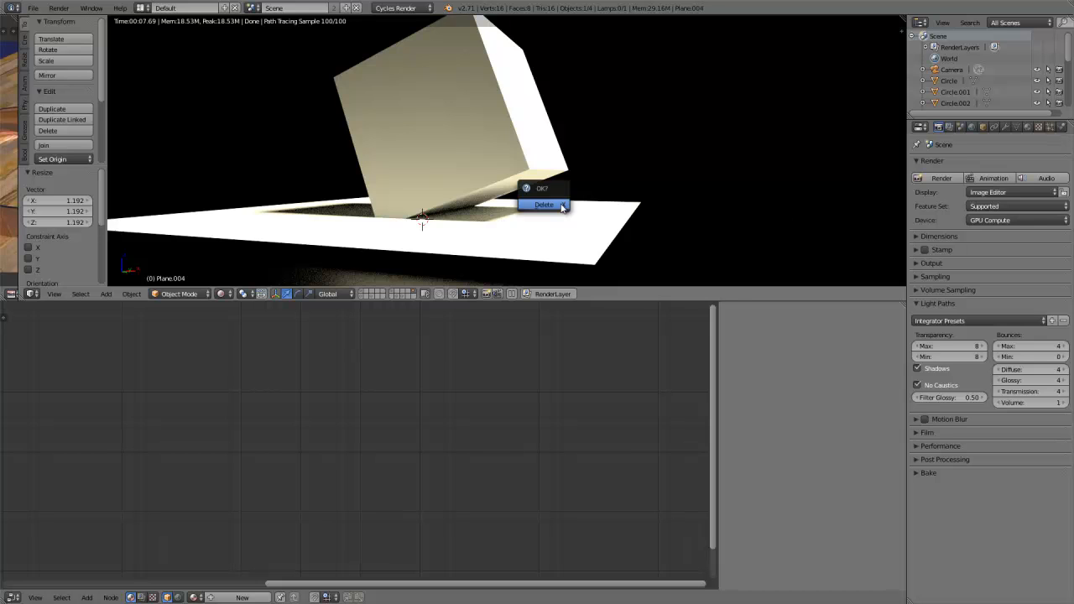
pyautogui.click(544, 207)
# - Select the ground plane, reopen its SH_Glossy group and move Group Output farther out to leave room for more nodes
pyautogui.rightClick(547, 238)
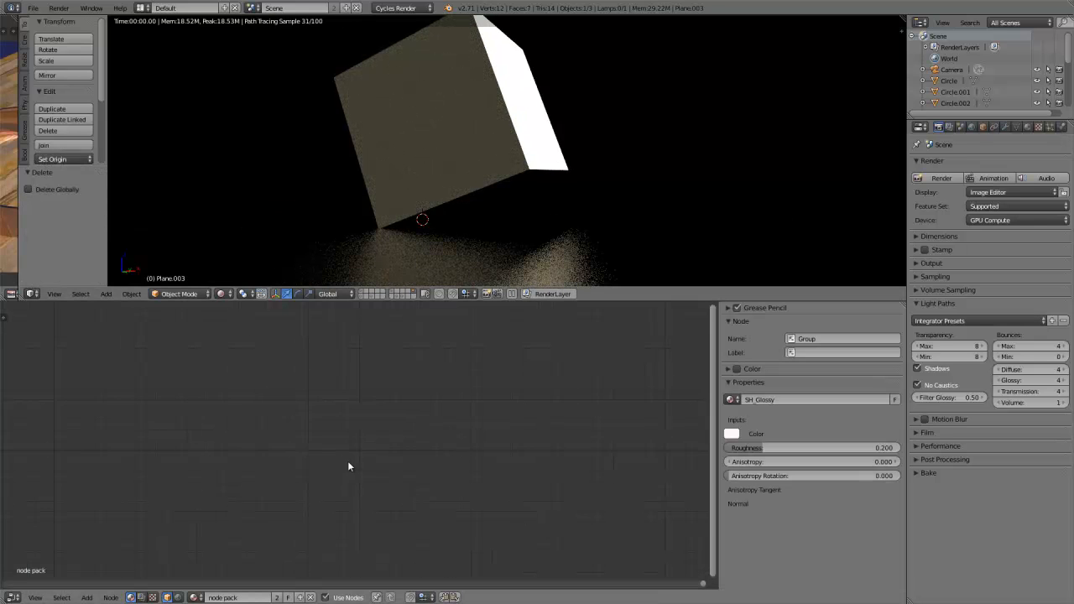
pyautogui.scroll(-2, 319, 454)
pyautogui.moveTo(279, 446); pyautogui.dragTo(615, 443, button='middle')
pyautogui.scroll(8, 364, 442)
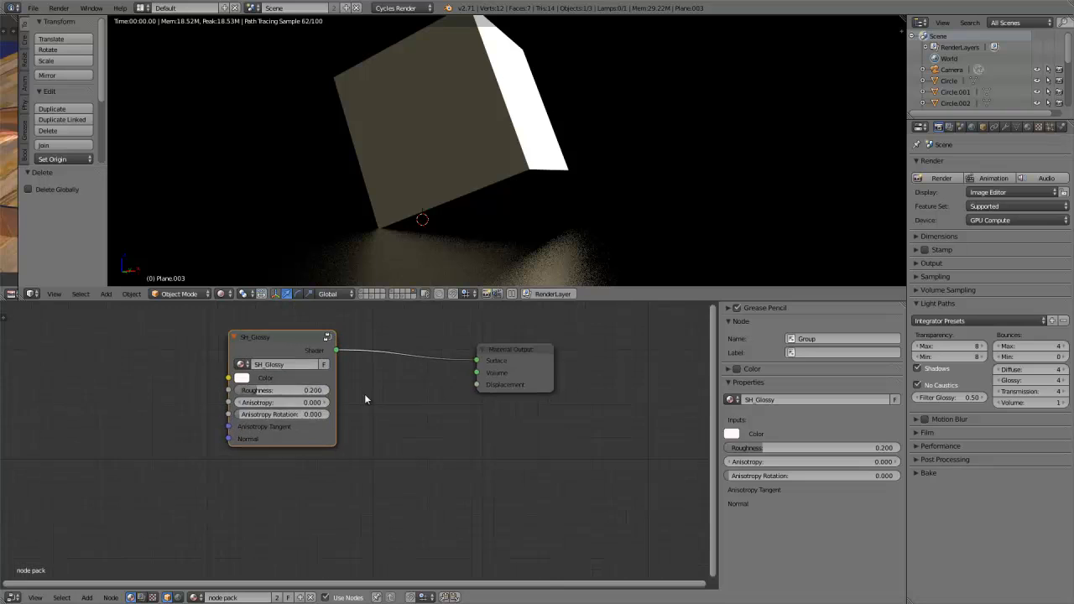
pyautogui.moveTo(365, 400); pyautogui.dragTo(386, 429, button='middle')
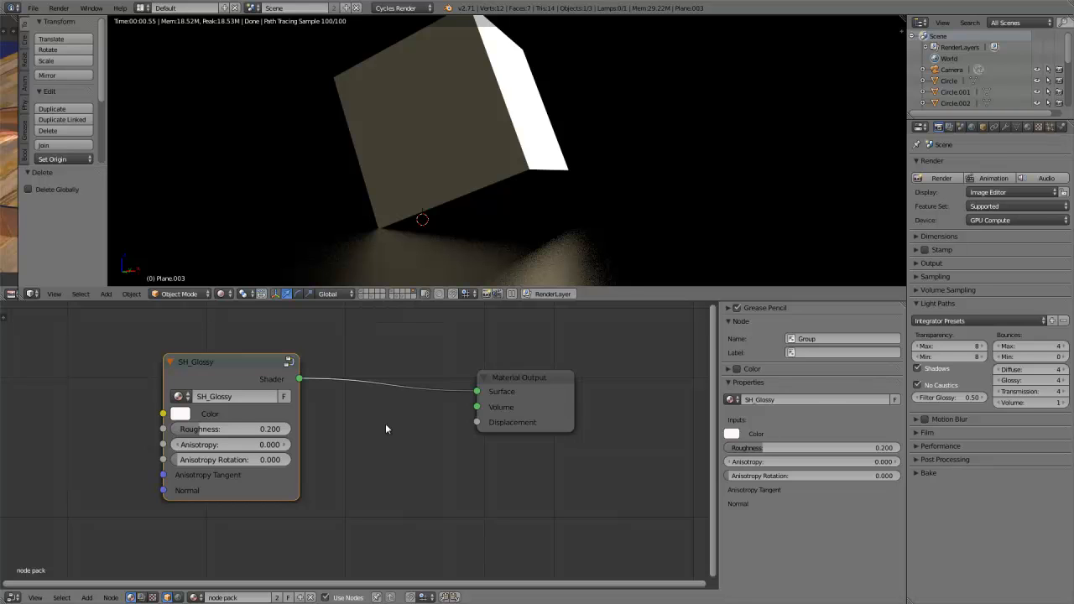
pyautogui.press('Tab')
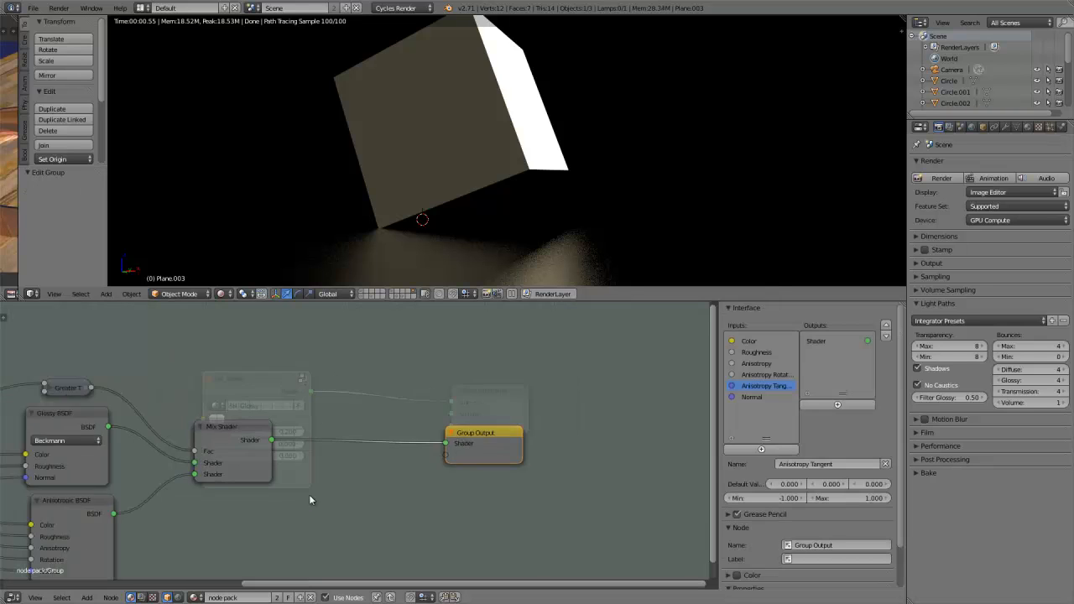
pyautogui.scroll(-3, 362, 495)
pyautogui.moveTo(369, 495); pyautogui.dragTo(314, 438, button='middle')
pyautogui.moveTo(370, 412); pyautogui.dragTo(533, 411)
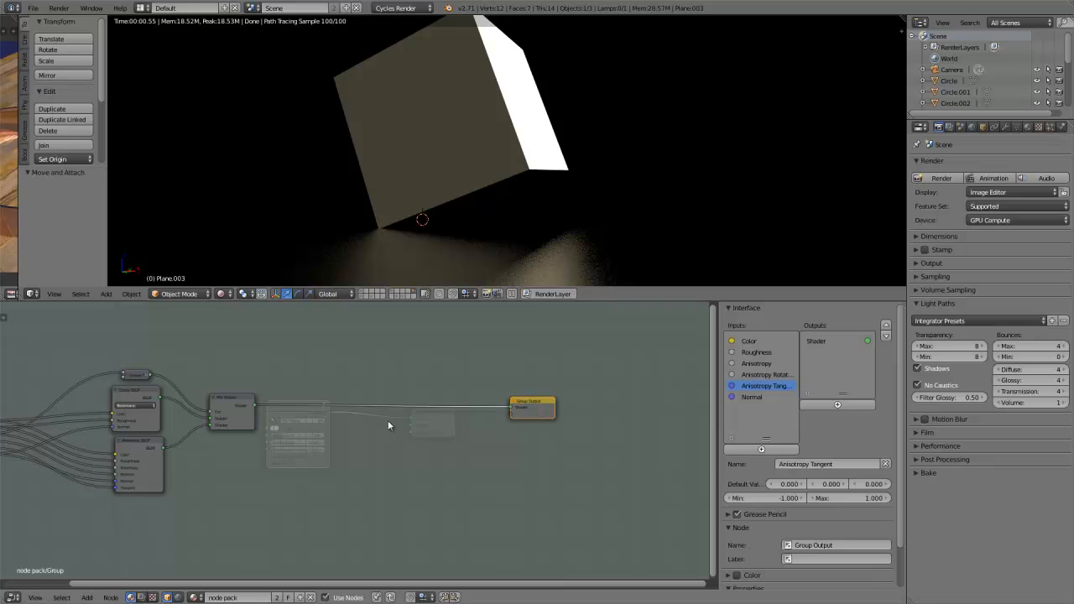
# - Add a Light Path node inside the group and place it above the Mix Shader
pyautogui.moveTo(375, 424); pyautogui.dragTo(377, 451, button='middle')
pyautogui.scroll(8, 440, 426)
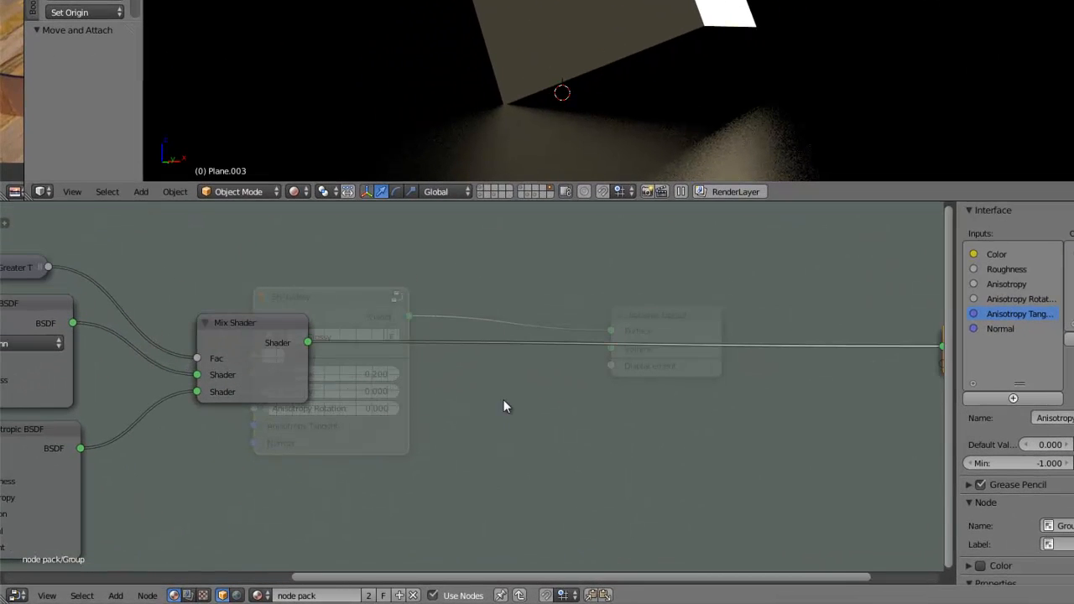
pyautogui.hotkey('shift', 'a')
pyautogui.moveTo(495, 414)
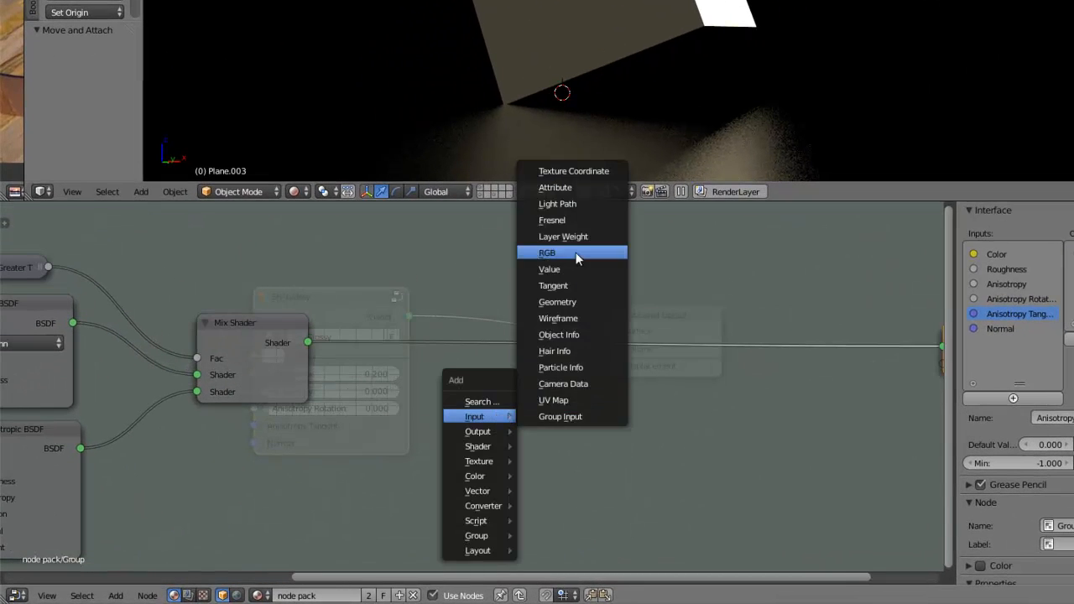
pyautogui.click(586, 204)
pyautogui.click(382, 365)
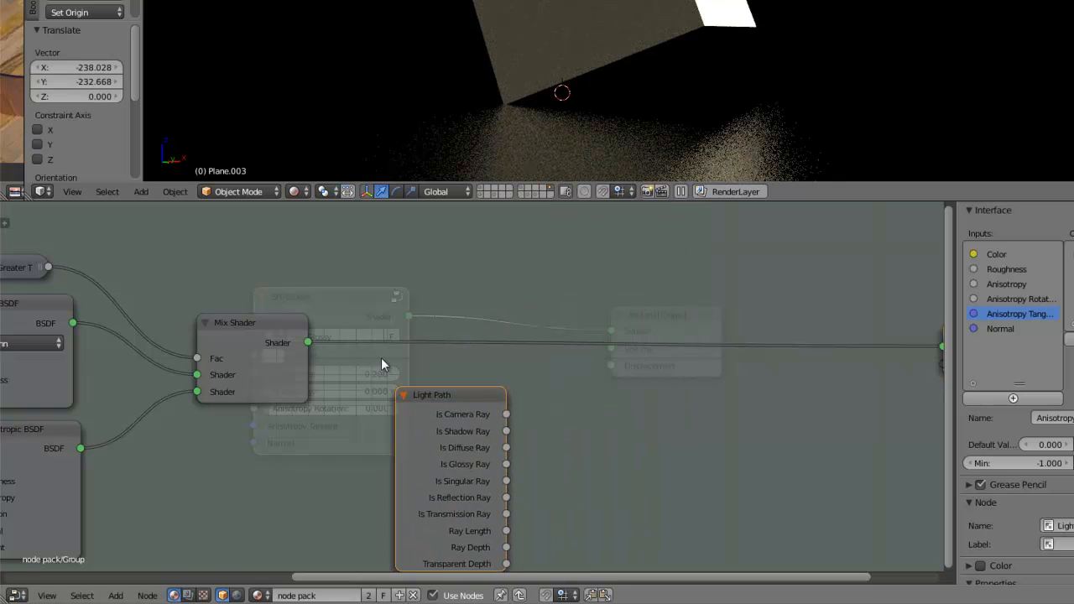
pyautogui.scroll(-3, 409, 388)
pyautogui.press('g')
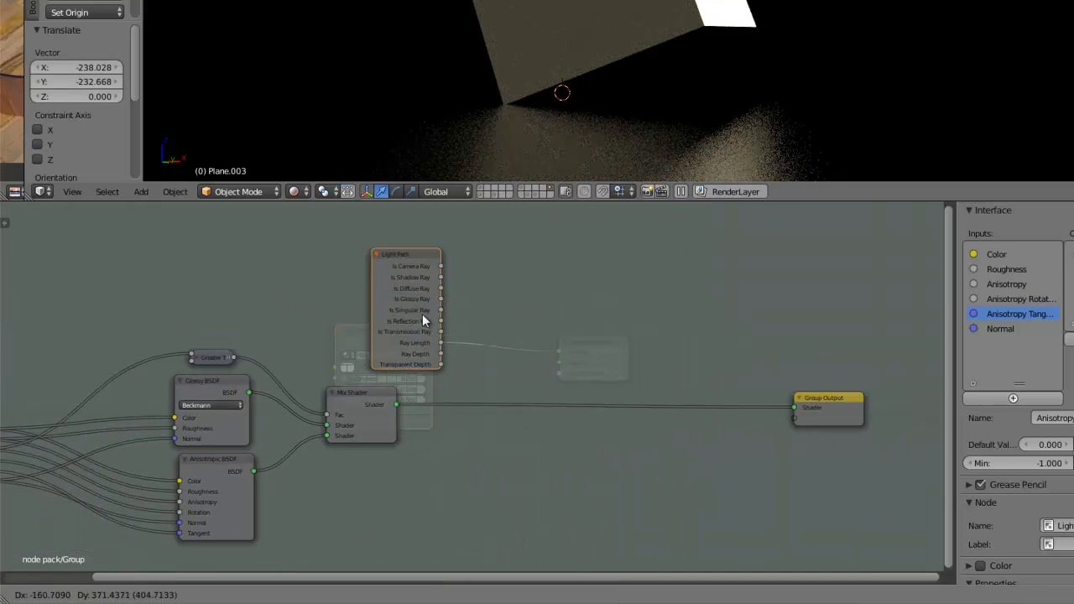
pyautogui.click(397, 341)
# - Add a Diffuse BSDF node and place it below the existing Mix Shader
pyautogui.scroll(1, 462, 369)
pyautogui.moveTo(449, 448); pyautogui.dragTo(413, 396, button='middle')
pyautogui.moveTo(466, 376); pyautogui.dragTo(420, 413, button='middle')
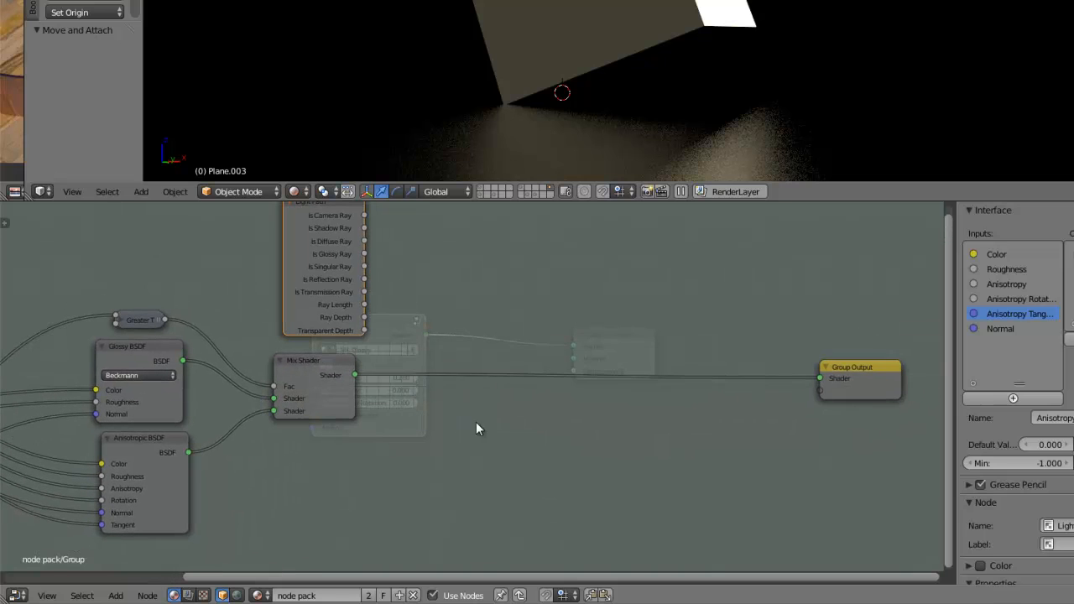
pyautogui.hotkey('shift', 'a')
pyautogui.moveTo(470, 454)
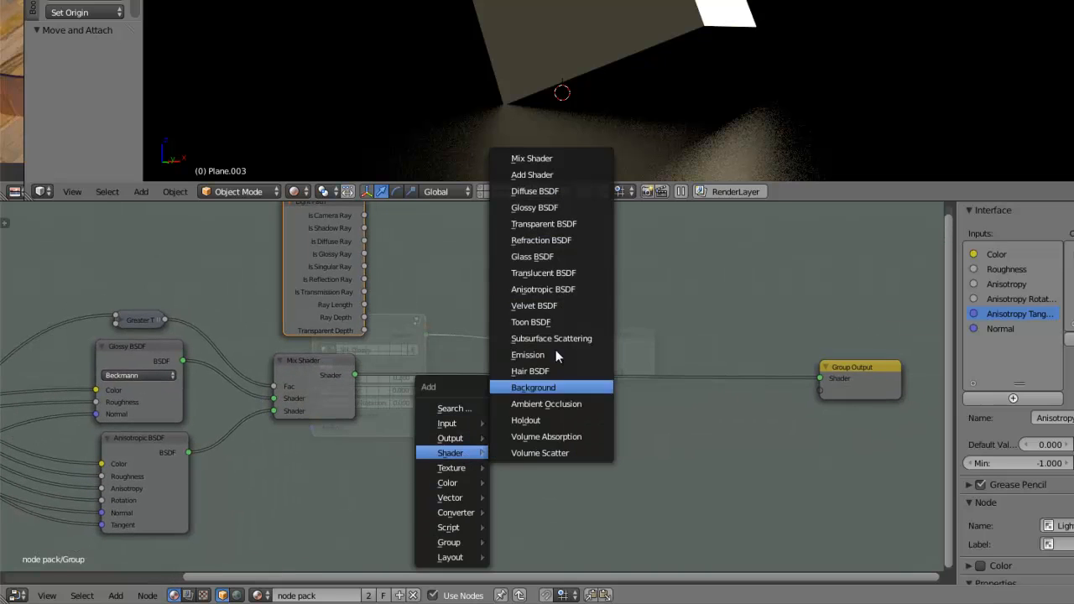
pyautogui.click(558, 191)
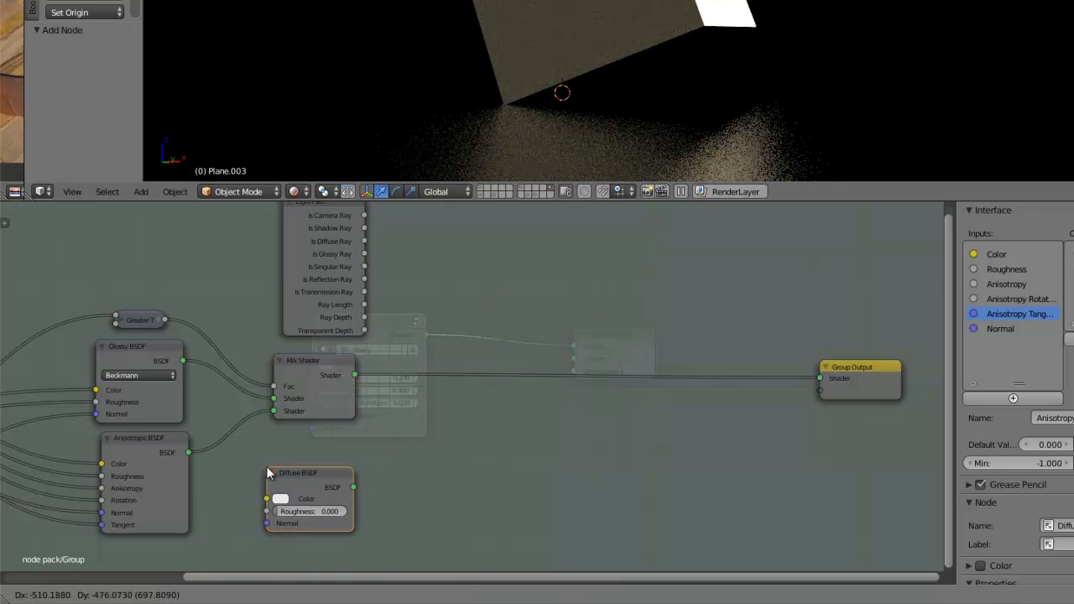
pyautogui.click(268, 475)
# - Add a second Mix Shader and place it unconnected below the link to Group Output
pyautogui.hotkey('shift', 'a')
pyautogui.moveTo(530, 439)
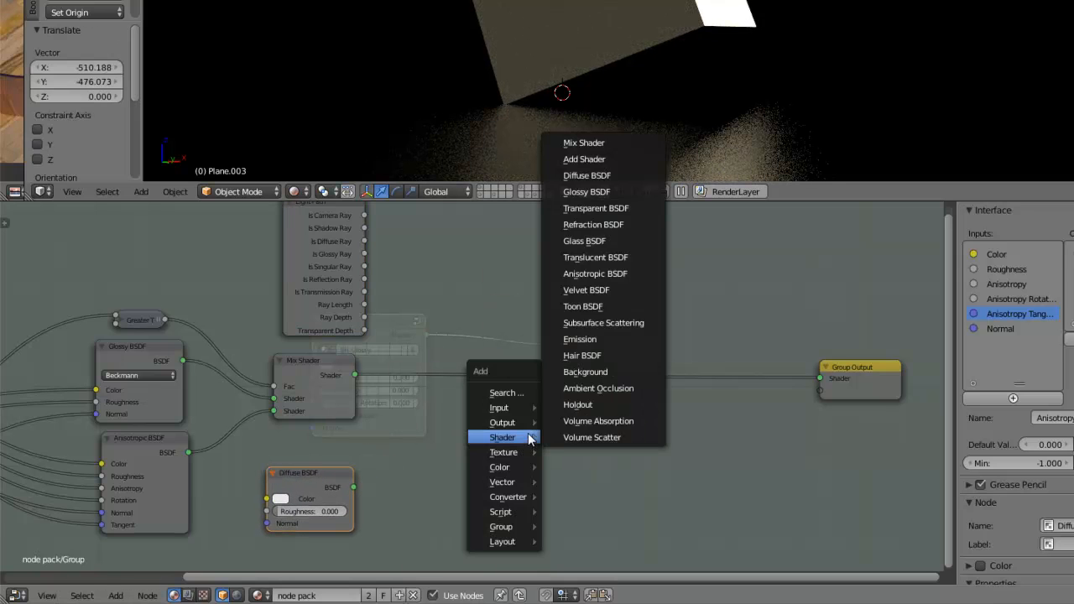
pyautogui.click(583, 143)
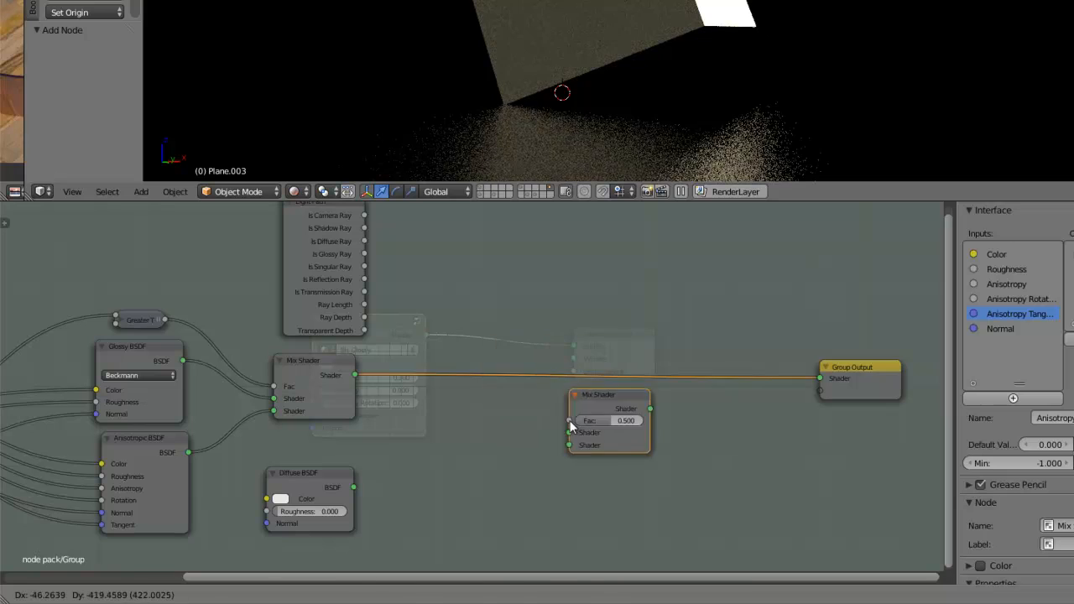
pyautogui.click(571, 426)
# - Rearrange the Light Path and Diffuse BSDF nodes so they sit between the first Mix Shader and the second one
pyautogui.scroll(-1, 420, 429)
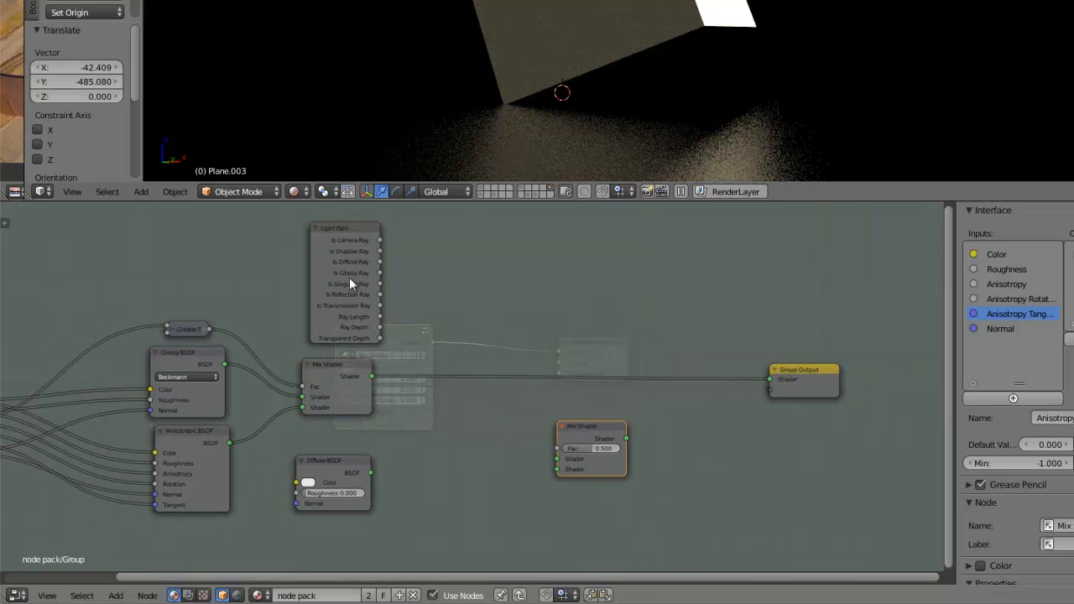
pyautogui.moveTo(350, 283); pyautogui.dragTo(447, 284)
pyautogui.moveTo(330, 476); pyautogui.dragTo(419, 475)
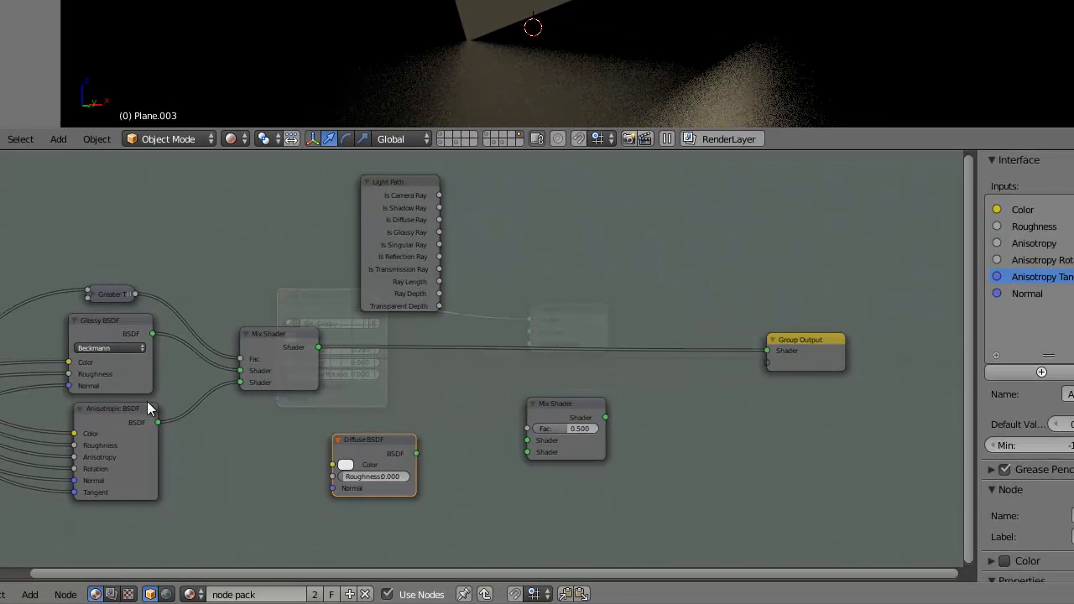
pyautogui.moveTo(147, 408); pyautogui.dragTo(409, 337, button='middle')
pyautogui.moveTo(521, 264)
pyautogui.mouseDown()
pyautogui.moveTo(500, 279)
pyautogui.moveTo(507, 268)
pyautogui.mouseUp()
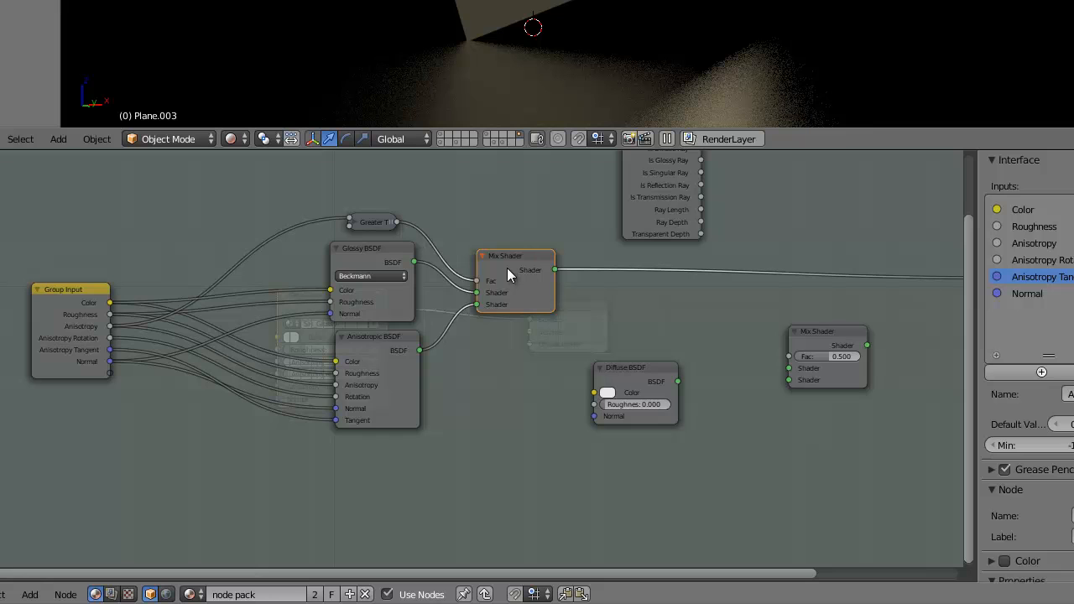
pyautogui.moveTo(529, 290); pyautogui.dragTo(229, 378, button='middle')
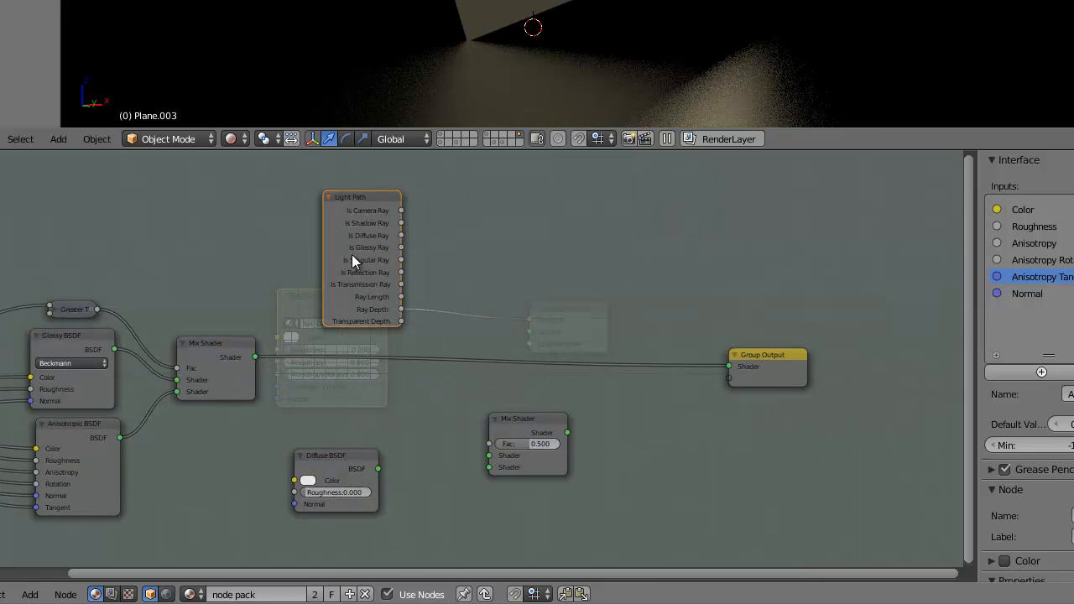
pyautogui.moveTo(353, 257); pyautogui.dragTo(344, 232)
pyautogui.keyDown('ctrl'); pyautogui.scroll(5, 412, 389); pyautogui.keyUp('ctrl')
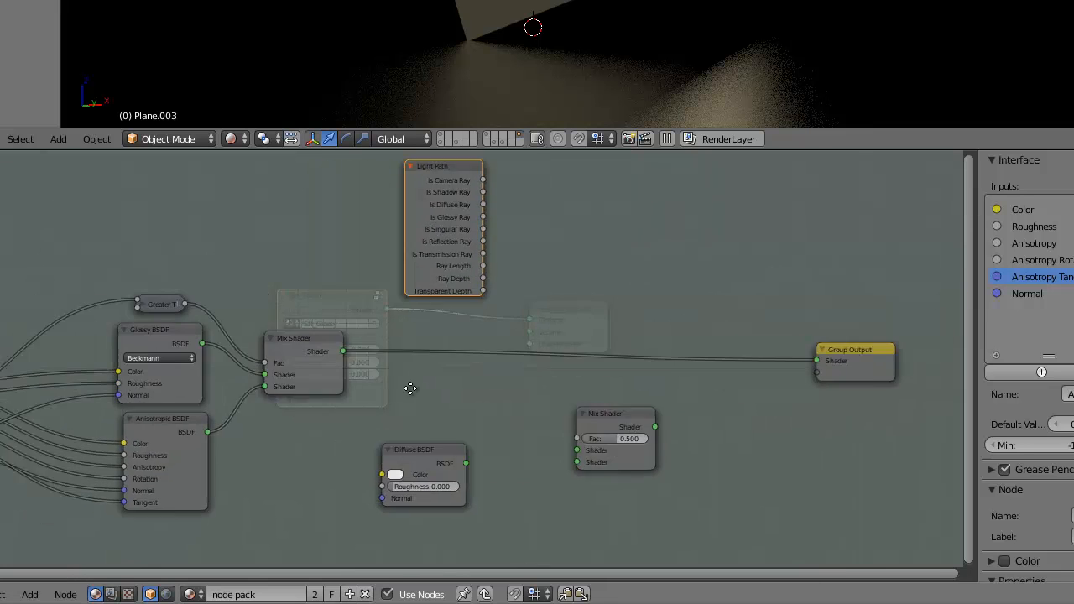
pyautogui.scroll(2, 455, 375)
pyautogui.scroll(1, 448, 374)
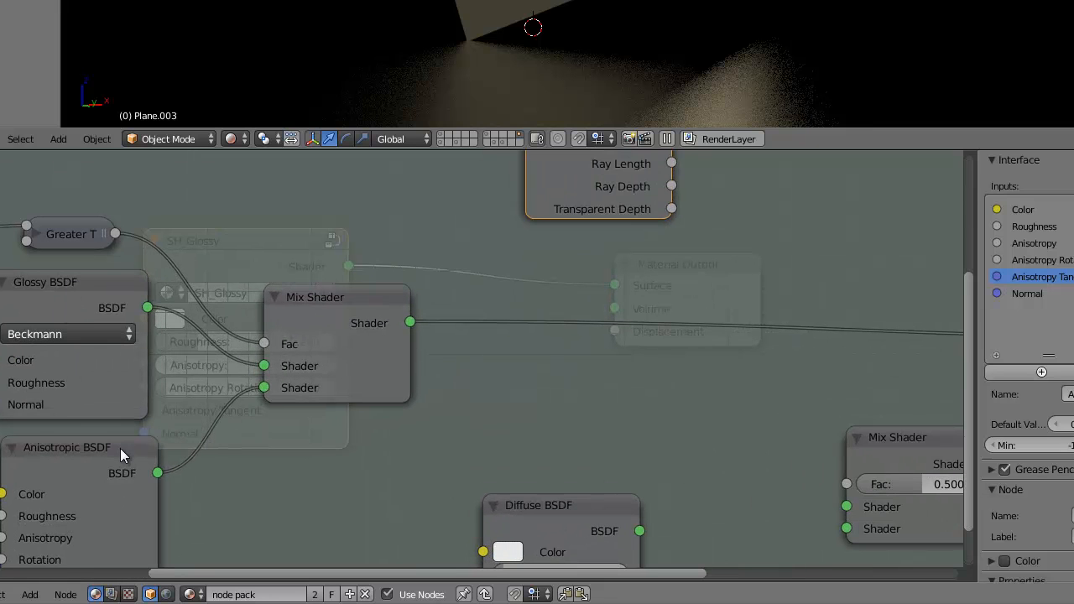
pyautogui.scroll(-3, 309, 370)
pyautogui.moveTo(429, 331); pyautogui.dragTo(232, 400, button='middle')
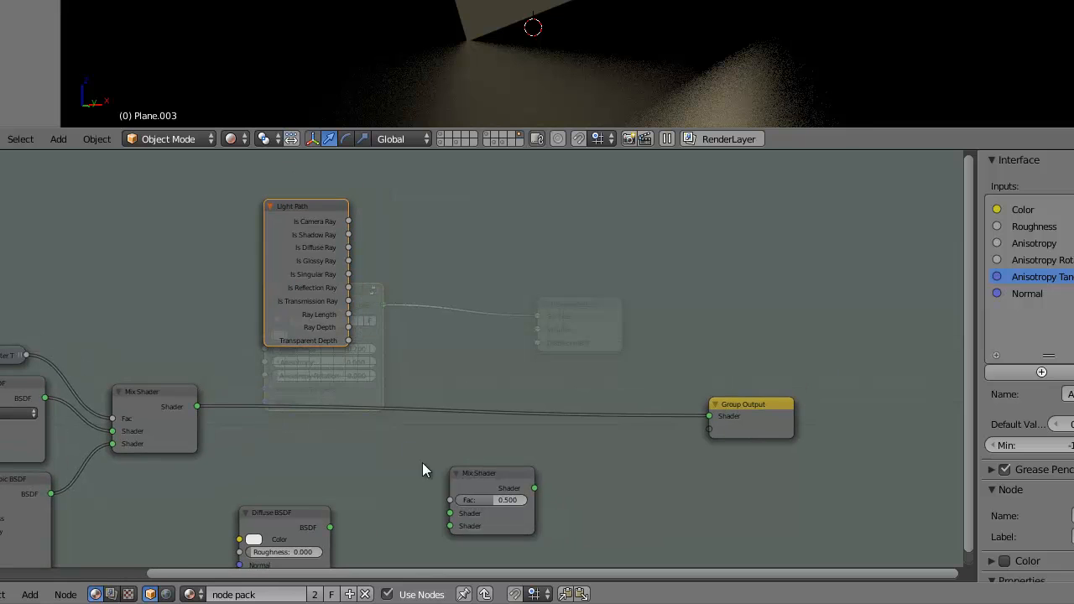
# - Insert the second Mix Shader into the link before Group Output and try drawing a link from Light Path's Is Diffuse Ray output
pyautogui.moveTo(483, 474); pyautogui.dragTo(493, 399)
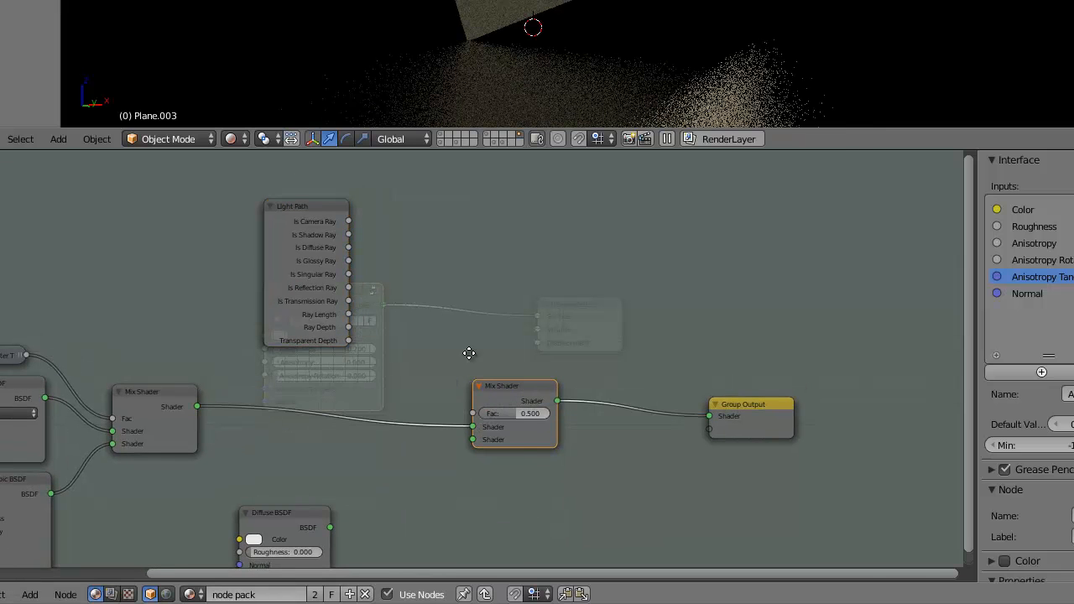
pyautogui.moveTo(364, 261); pyautogui.dragTo(417, 229, button='middle')
pyautogui.moveTo(402, 217); pyautogui.dragTo(523, 313)
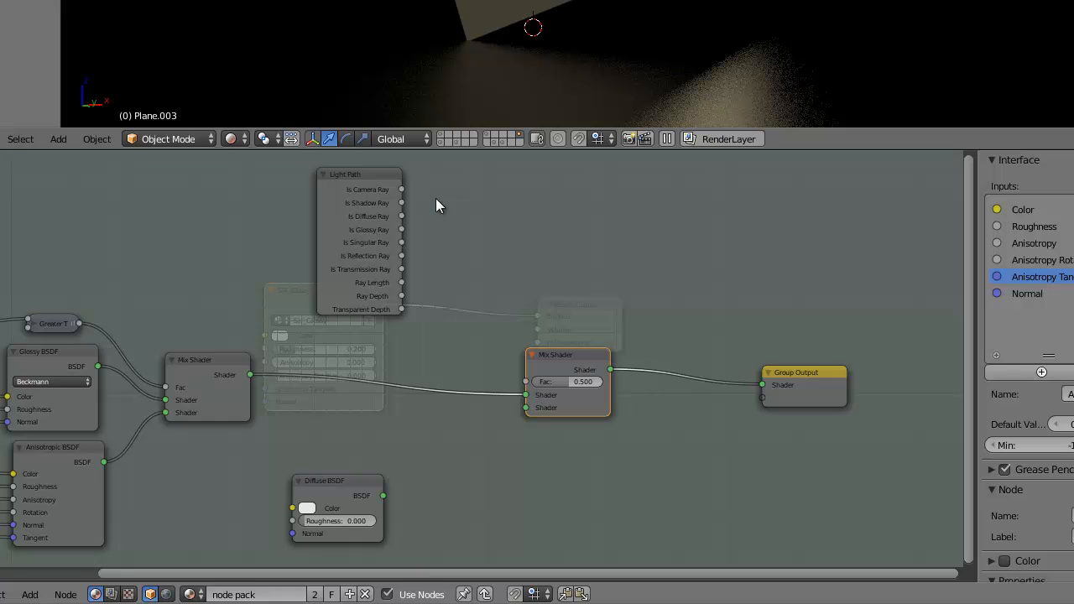
# - Link Is Diffuse Ray to the second Mix Shader's Fac and the Diffuse BSDF output to its lower Shader input
pyautogui.moveTo(402, 217); pyautogui.dragTo(525, 382)
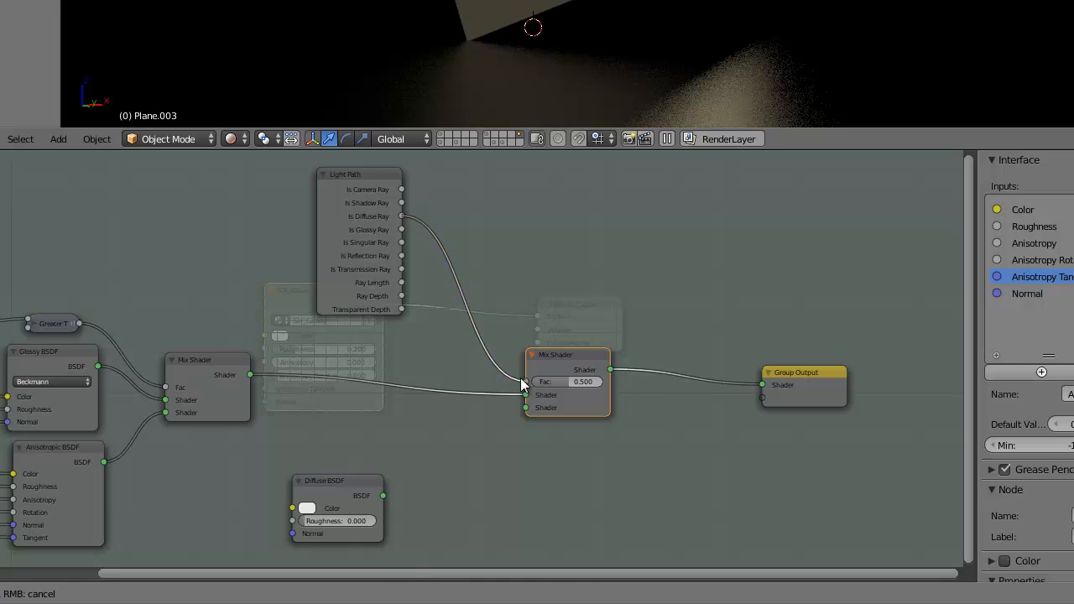
pyautogui.moveTo(569, 295); pyautogui.dragTo(629, 274, button='middle')
pyautogui.moveTo(411, 217); pyautogui.dragTo(416, 238)
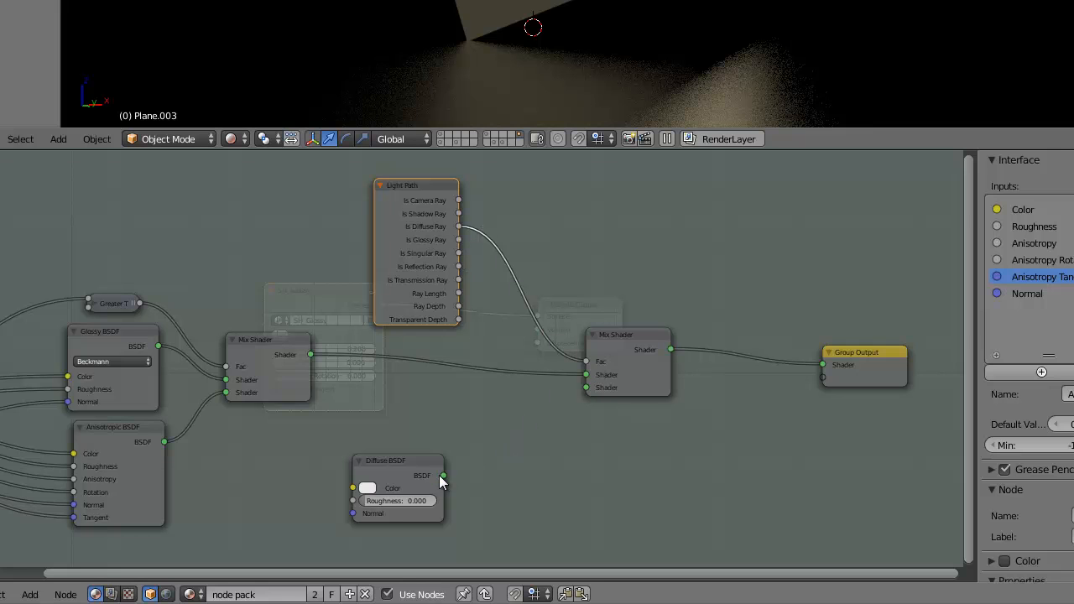
pyautogui.moveTo(442, 475); pyautogui.dragTo(586, 386)
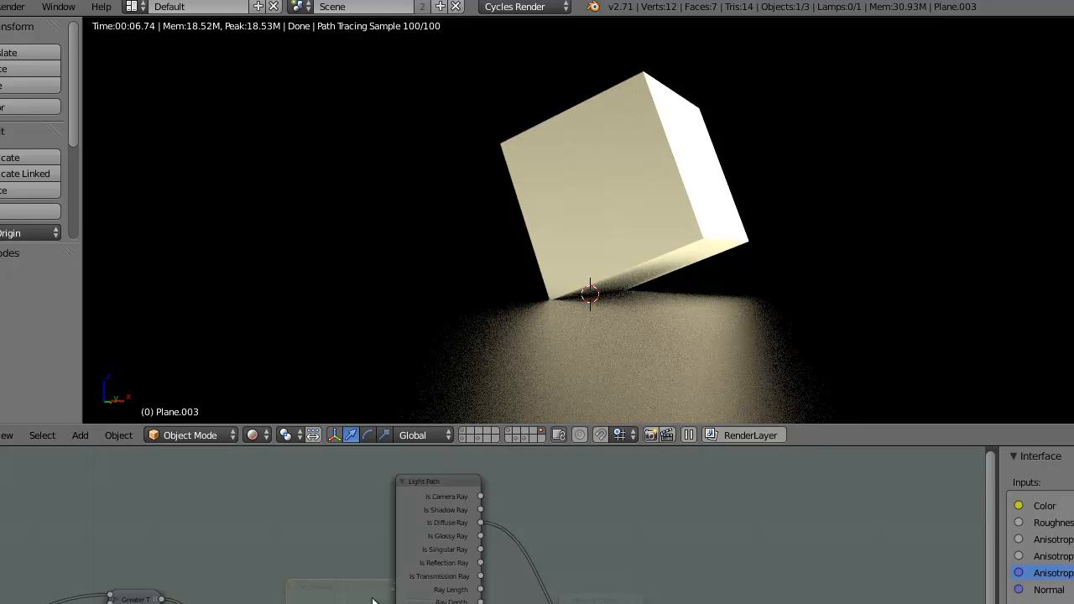
# - Hide the unused outputs of the Light Path node so only Is Diffuse Ray remains
pyautogui.scroll(3, 436, 537)
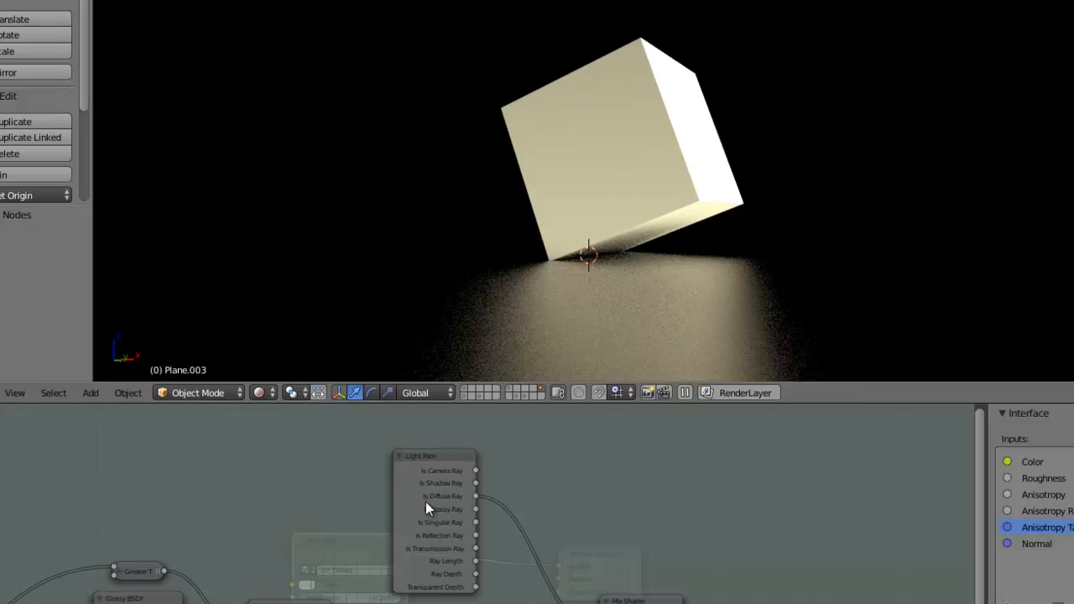
pyautogui.moveTo(425, 503); pyautogui.dragTo(402, 524)
pyautogui.hotkey('ctrl', 'h')
pyautogui.moveTo(417, 317); pyautogui.dragTo(417, 316)
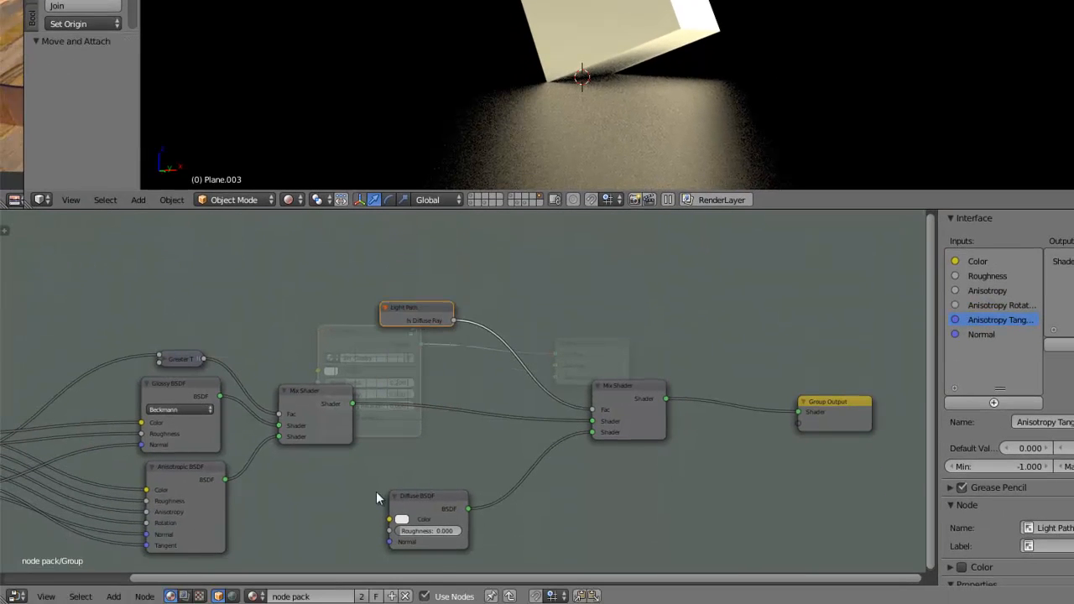
# - Move the Diffuse BSDF node directly beneath the Anisotropic BSDF node
pyautogui.scroll(-3, 376, 493)
pyautogui.moveTo(375, 493); pyautogui.dragTo(627, 345, button='middle')
pyautogui.scroll(4, 558, 340)
pyautogui.moveTo(562, 339); pyautogui.dragTo(521, 423, button='middle')
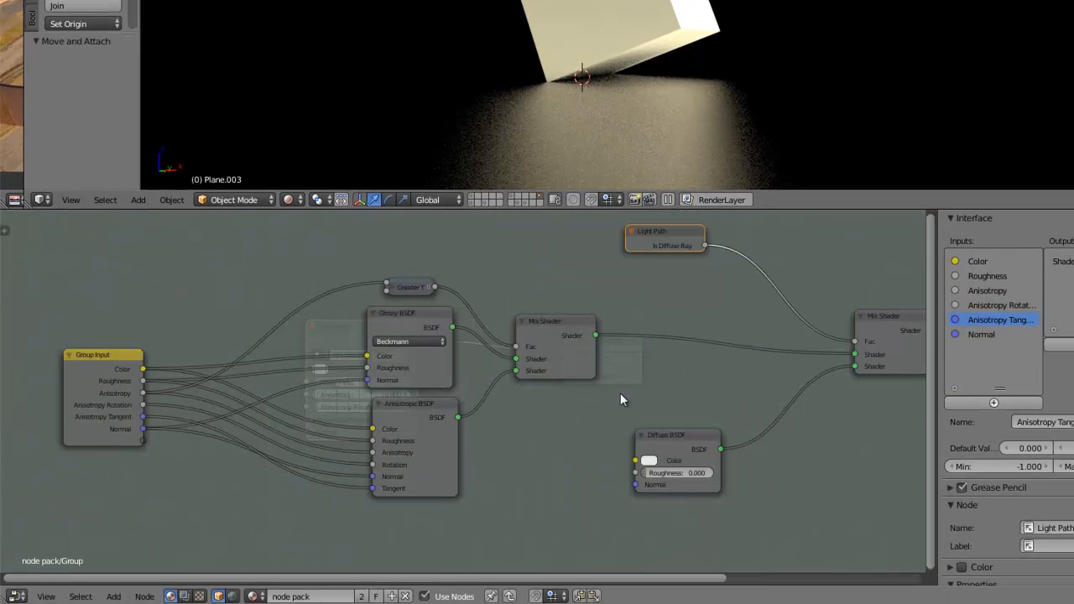
pyautogui.moveTo(691, 444); pyautogui.dragTo(430, 511)
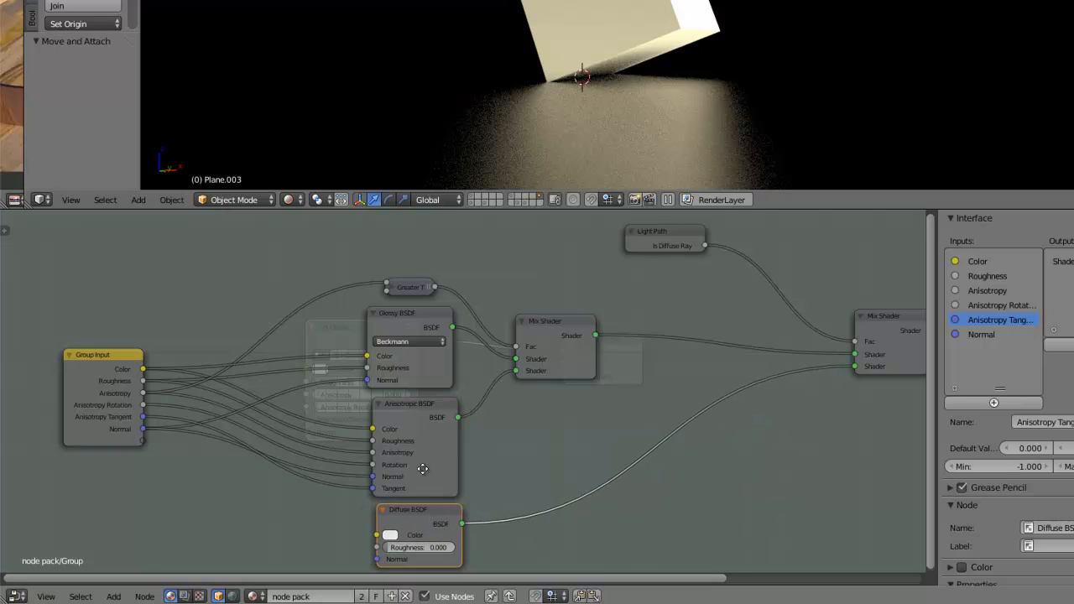
pyautogui.moveTo(422, 470); pyautogui.dragTo(435, 431, button='middle')
# - Link the Group Input's Color, Roughness and Normal sockets to the Diffuse BSDF and align that node with the ones above
pyautogui.moveTo(155, 330); pyautogui.dragTo(393, 500)
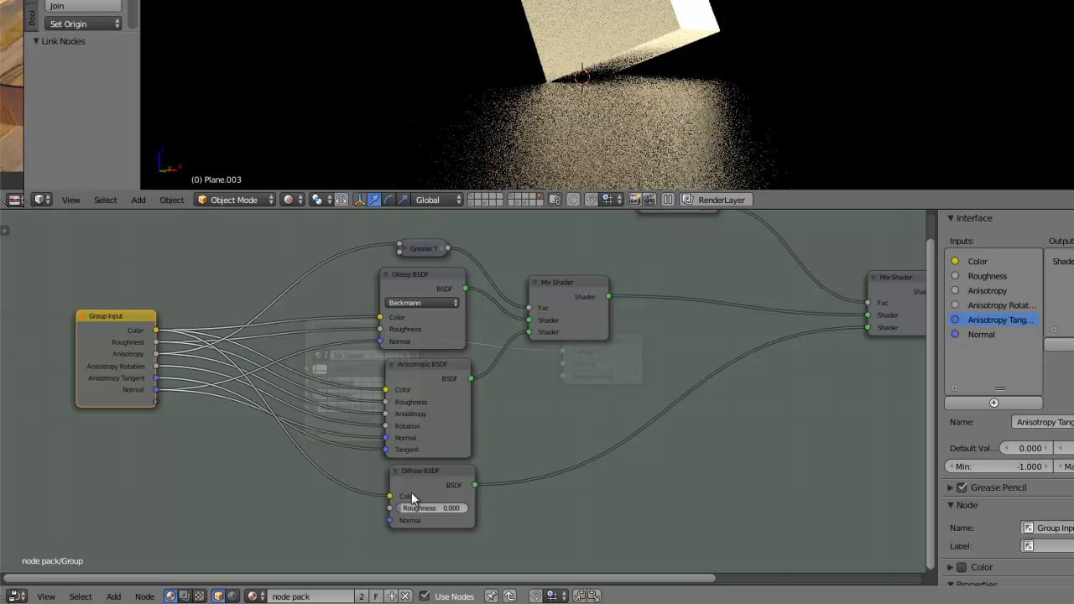
pyautogui.moveTo(157, 342); pyautogui.dragTo(386, 514)
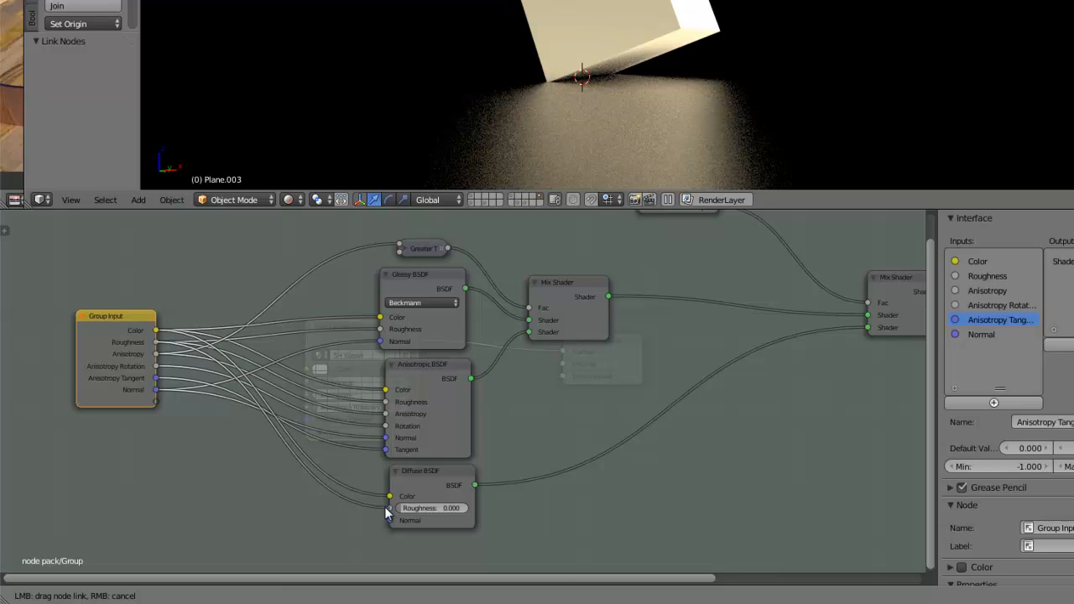
pyautogui.moveTo(386, 514); pyautogui.dragTo(405, 478)
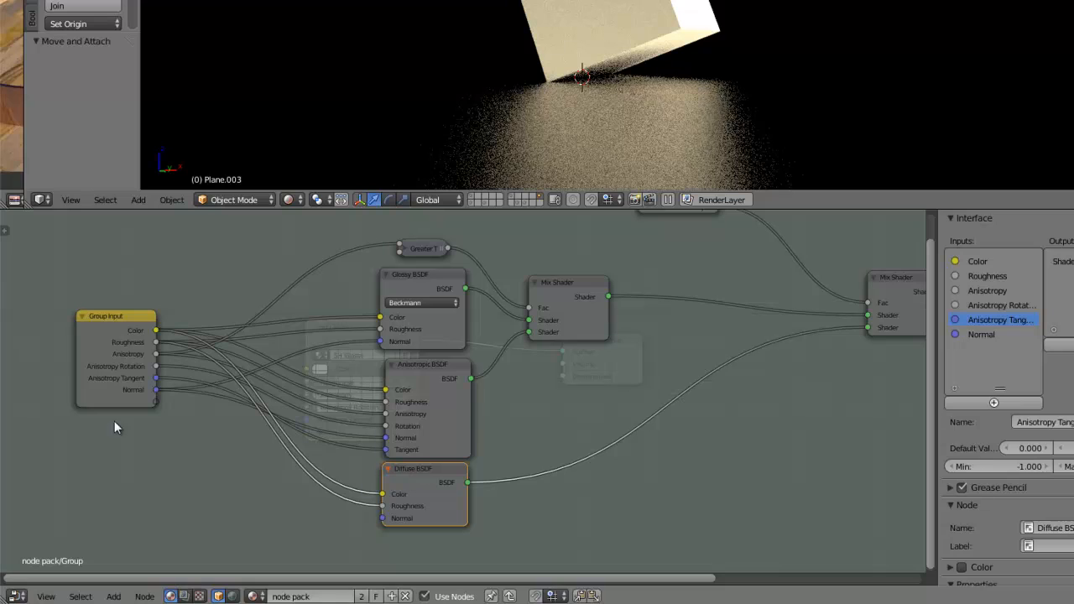
pyautogui.moveTo(156, 401); pyautogui.dragTo(382, 518)
pyautogui.scroll(-2, 492, 373)
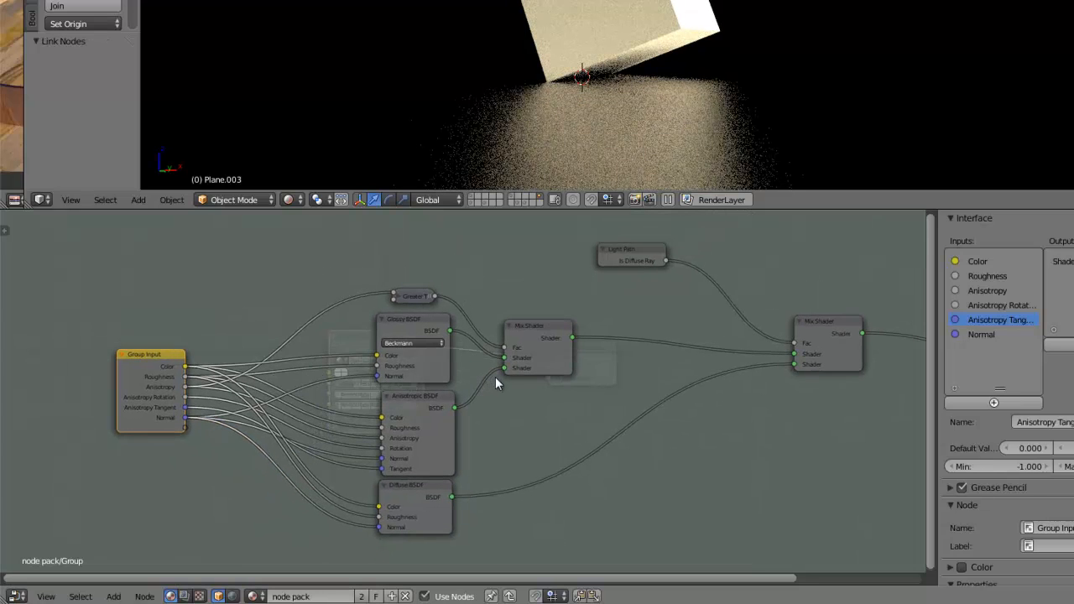
# - Test a blue colour on the SH_Glossy group from outside, restore a near-white colour, and reopen the group for editing
pyautogui.press('Tab')
pyautogui.scroll(2, 457, 368)
pyautogui.moveTo(405, 333); pyautogui.dragTo(391, 342)
pyautogui.click(327, 393)
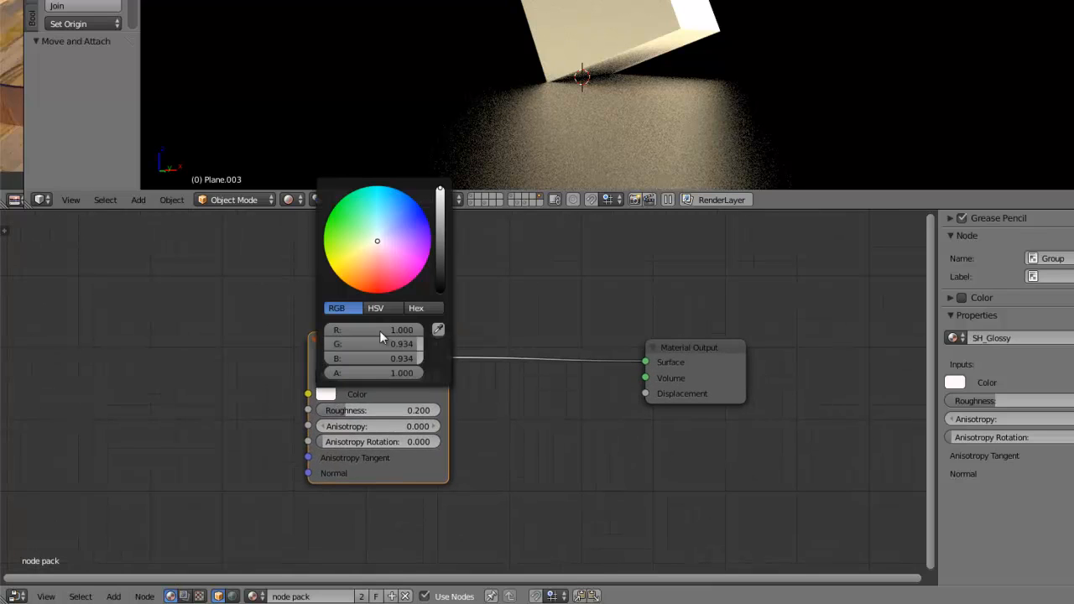
pyautogui.click(396, 229)
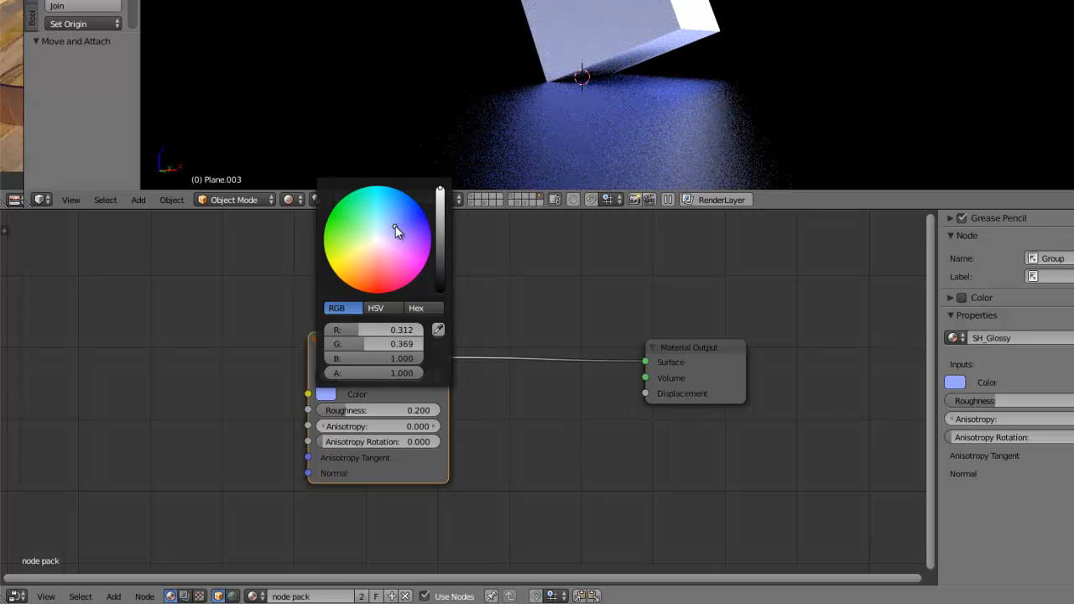
pyautogui.moveTo(423, 246)
pyautogui.mouseDown()
pyautogui.moveTo(373, 289)
pyautogui.moveTo(333, 264)
pyautogui.moveTo(379, 233)
pyautogui.moveTo(381, 245)
pyautogui.mouseUp()
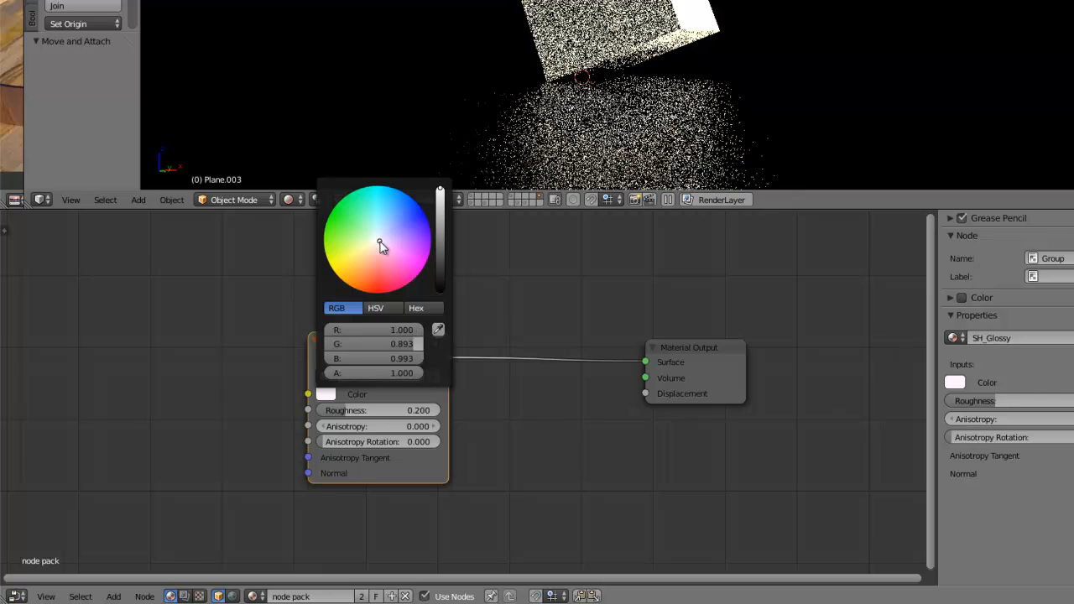
pyautogui.click(439, 342)
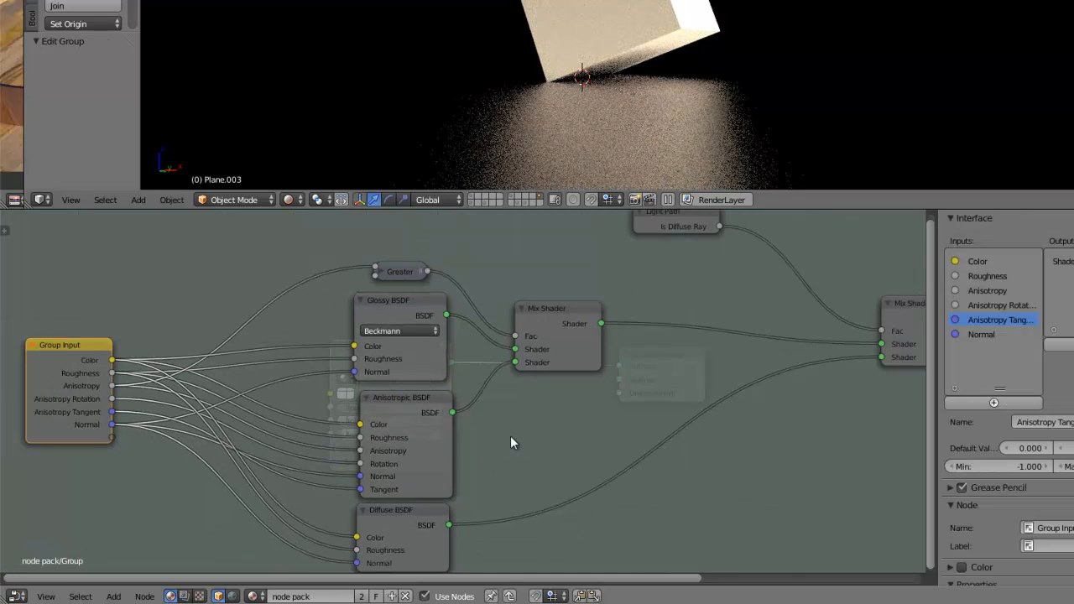
# - Move the Light Path node farther from the second Mix Shader to make room on its link
pyautogui.scroll(-3, 507, 432)
pyautogui.moveTo(506, 405); pyautogui.dragTo(480, 401, button='middle')
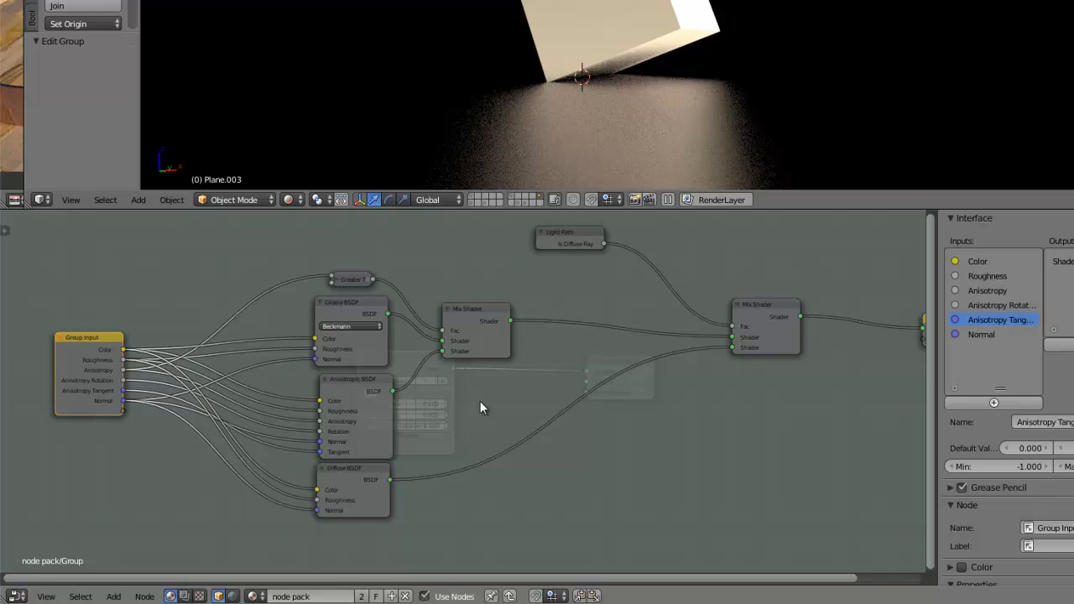
pyautogui.moveTo(510, 384); pyautogui.dragTo(607, 473, button='middle')
pyautogui.moveTo(653, 327); pyautogui.dragTo(579, 305)
pyautogui.moveTo(606, 345); pyautogui.dragTo(469, 342, button='middle')
# - Add a Math node above the second Mix Shader and set its operation to Multiply
pyautogui.hotkey('shift', 'a')
pyautogui.moveTo(657, 300)
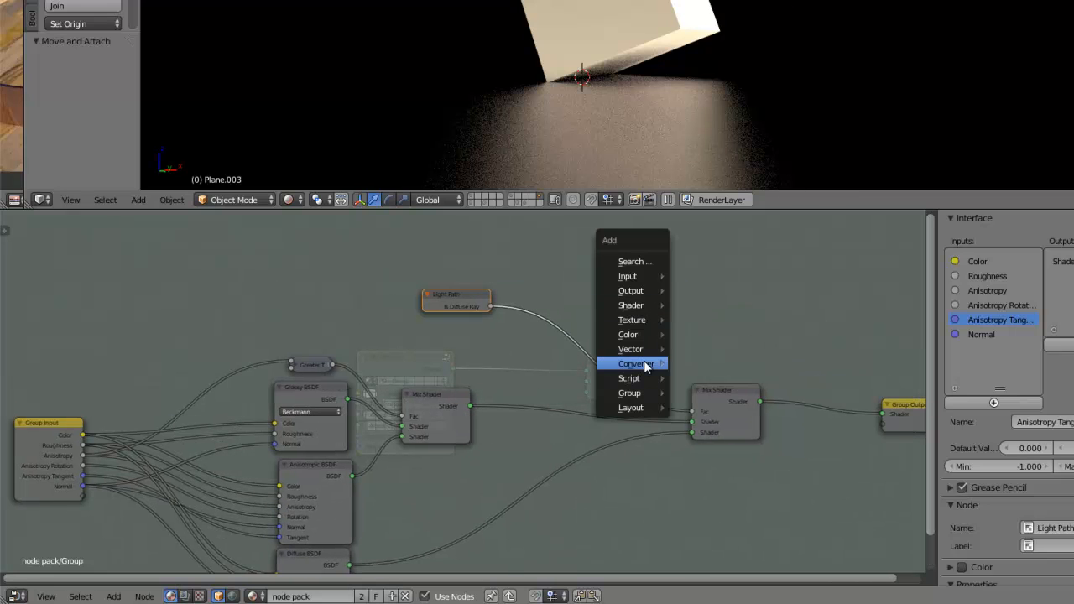
pyautogui.moveTo(655, 364)
pyautogui.click(713, 364)
pyautogui.click(665, 251)
pyautogui.scroll(2, 675, 321)
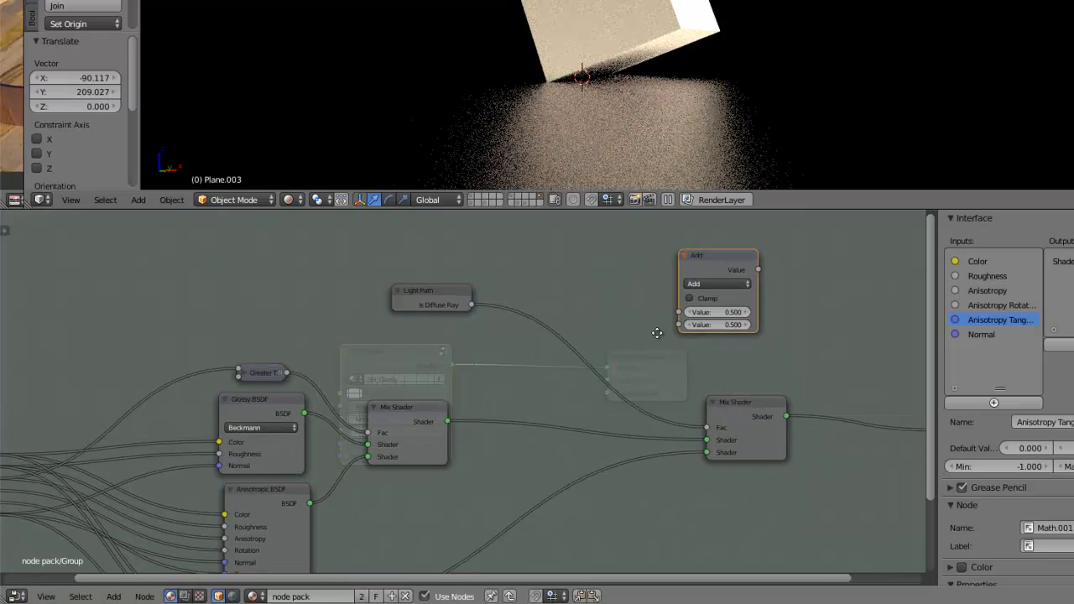
pyautogui.click(663, 308)
pyautogui.click(659, 283)
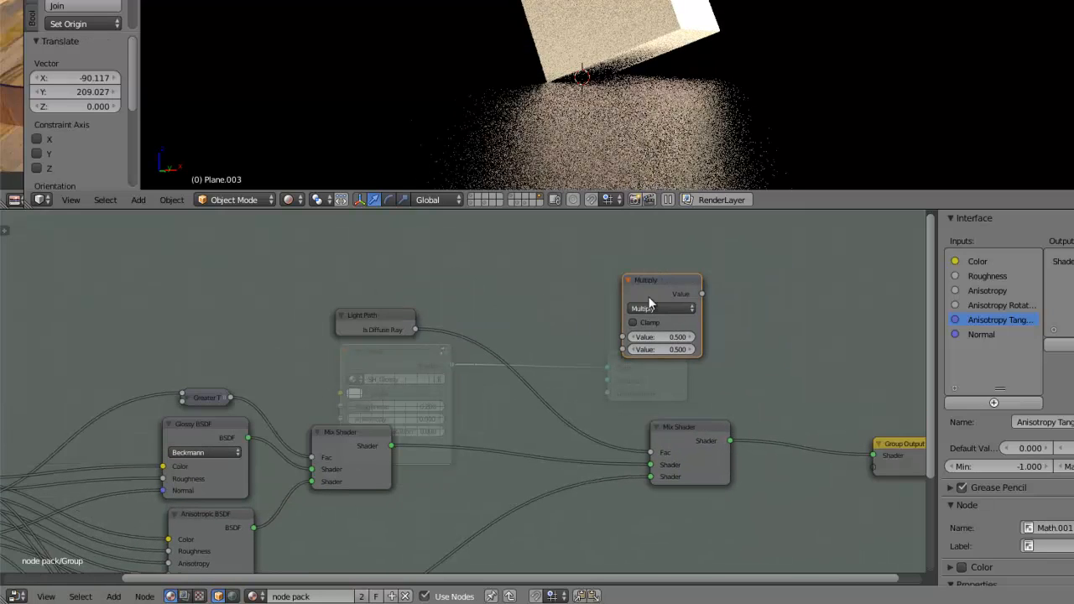
# - Insert the Multiply node between Is Diffuse Ray and the Mix Shader's Fac, and set its second value to 0
pyautogui.moveTo(665, 282); pyautogui.dragTo(543, 319)
pyautogui.scroll(3, 546, 367)
pyautogui.moveTo(680, 322); pyautogui.dragTo(636, 355, button='middle')
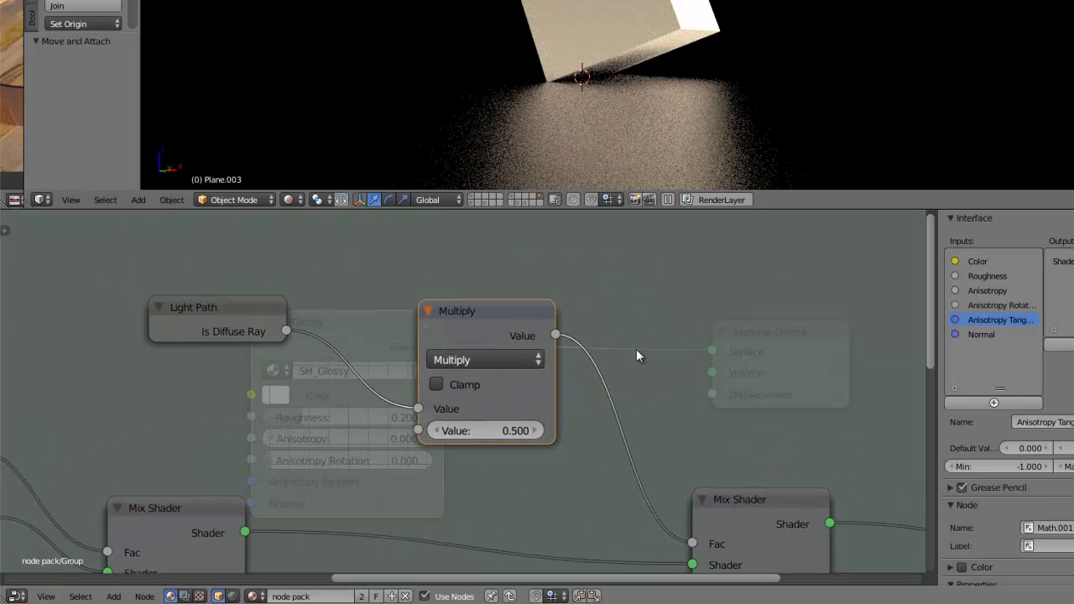
pyautogui.click(486, 433)
pyautogui.write('0')
pyautogui.press('Return')
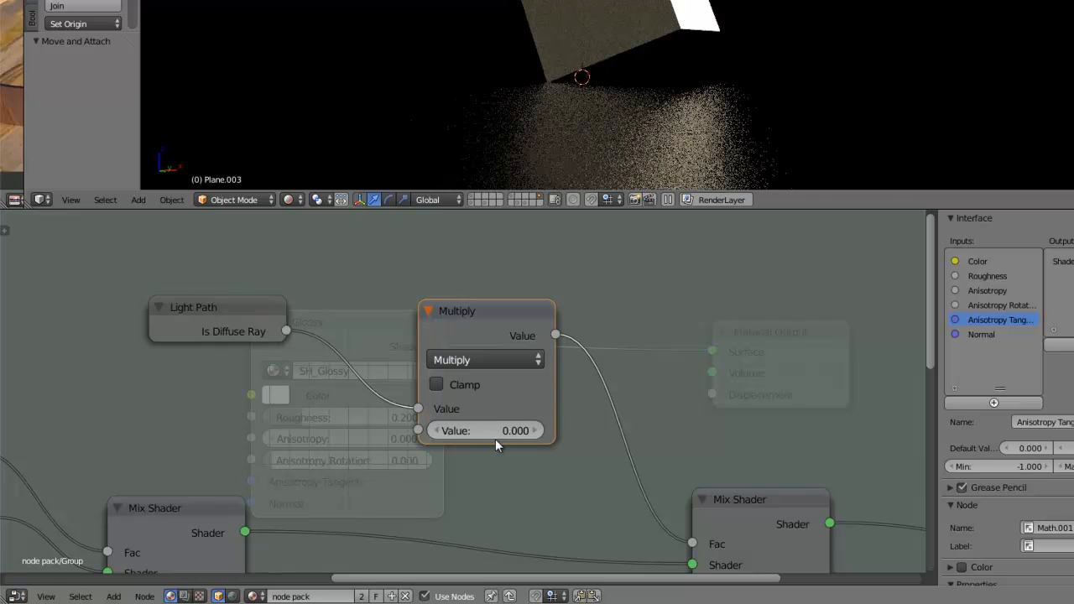
# - Try 0.5 as the Multiply node's second value
pyautogui.moveTo(579, 455); pyautogui.dragTo(500, 325, button='middle')
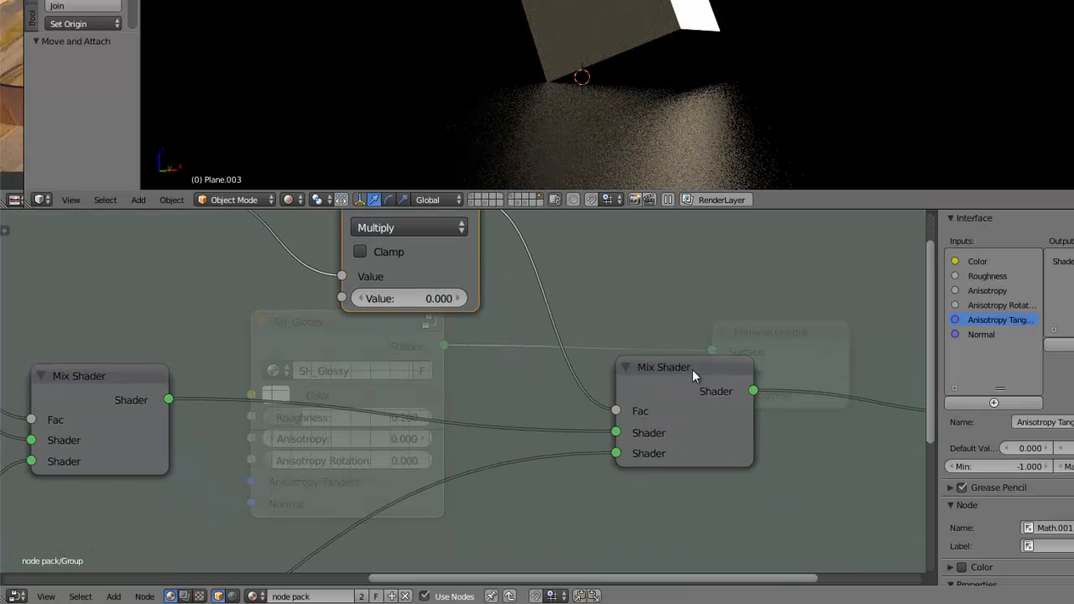
pyautogui.moveTo(575, 477); pyautogui.dragTo(720, 346, button='middle')
pyautogui.scroll(-3, 556, 449)
pyautogui.moveTo(637, 389); pyautogui.dragTo(549, 476, button='middle')
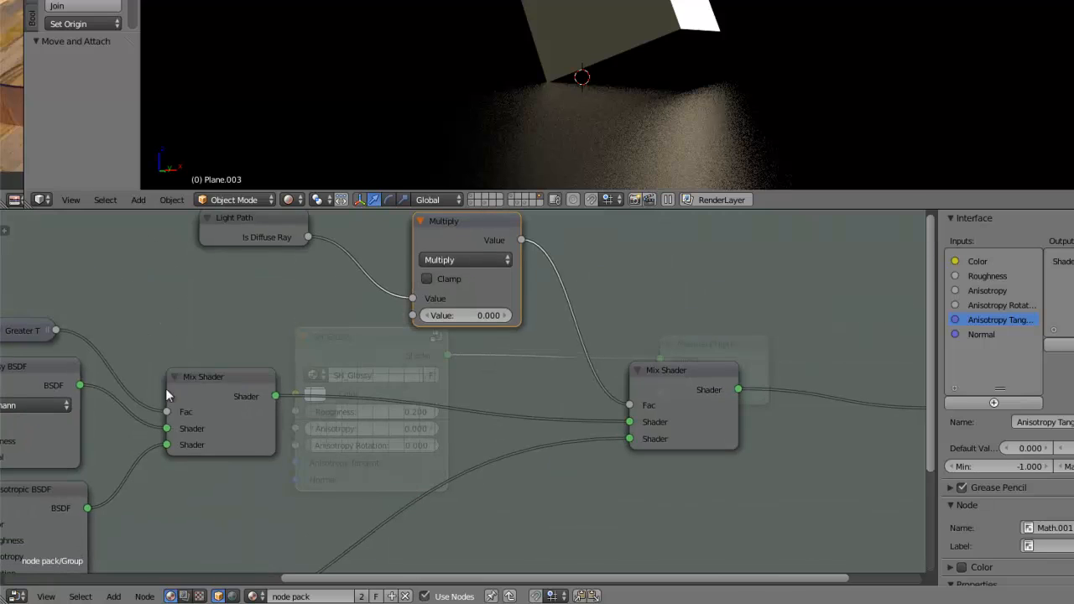
pyautogui.moveTo(590, 329); pyautogui.dragTo(601, 425, button='middle')
pyautogui.click(484, 412)
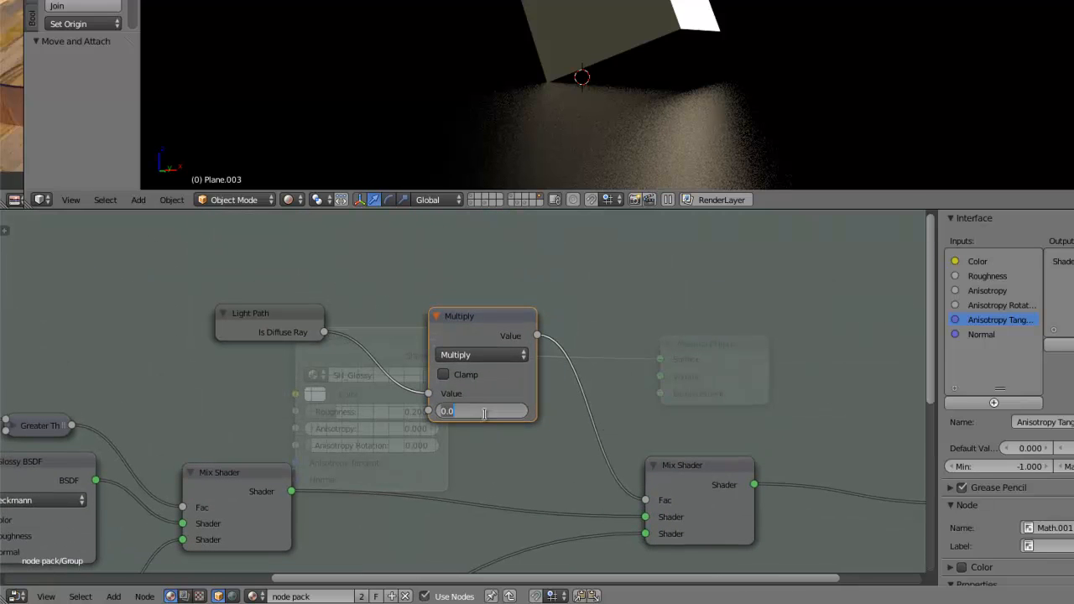
pyautogui.write('0.5')
pyautogui.press('Return')
# - Try 1 and 10 as the Multiply node's second value
pyautogui.click(485, 411)
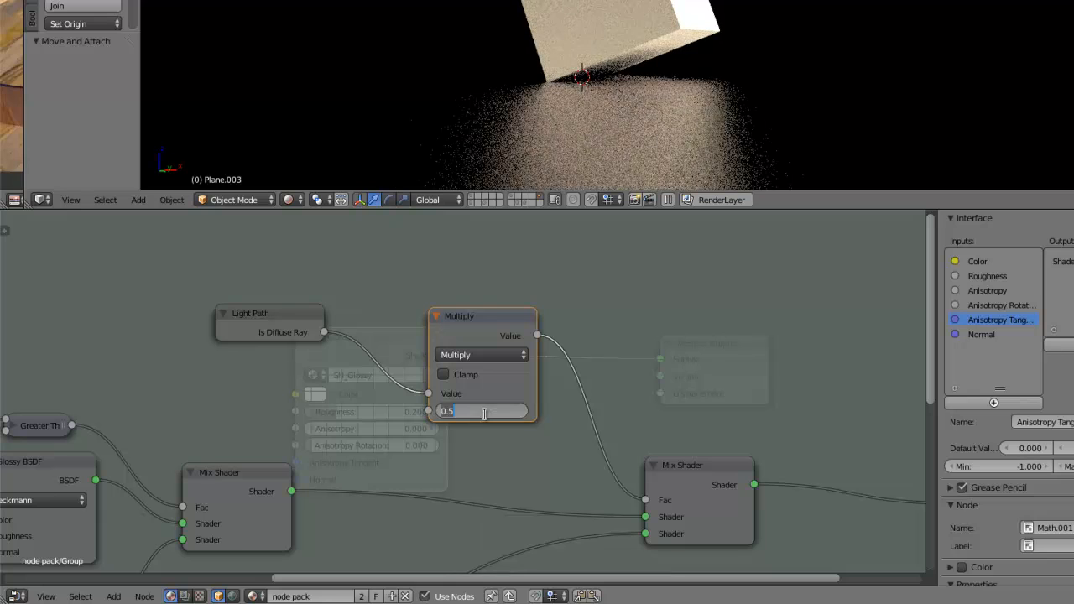
pyautogui.write('1')
pyautogui.press('Return')
pyautogui.click(485, 411)
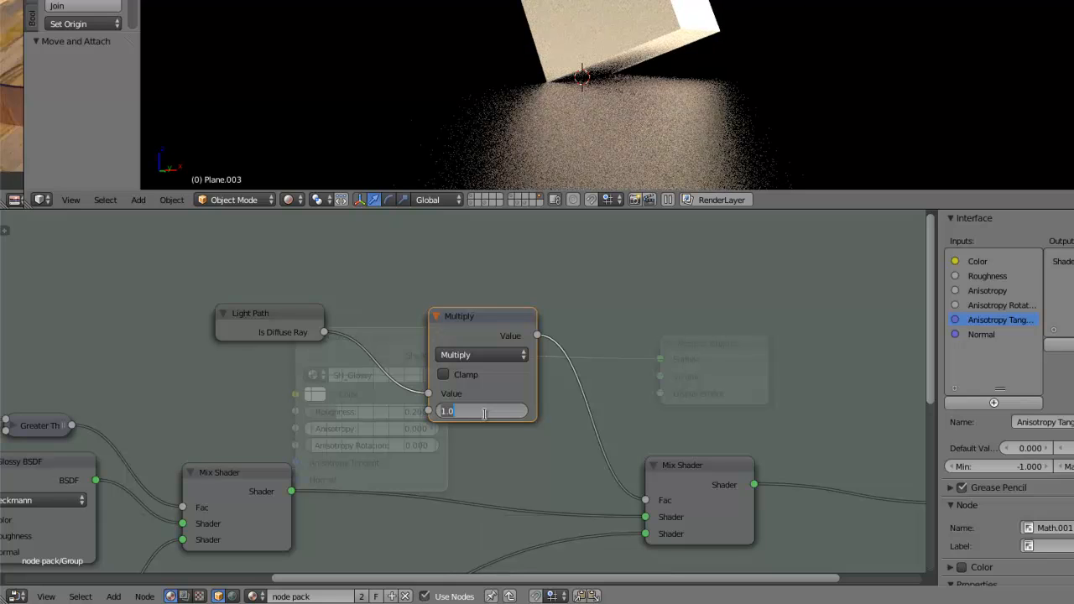
pyautogui.write('10')
pyautogui.press('Return')
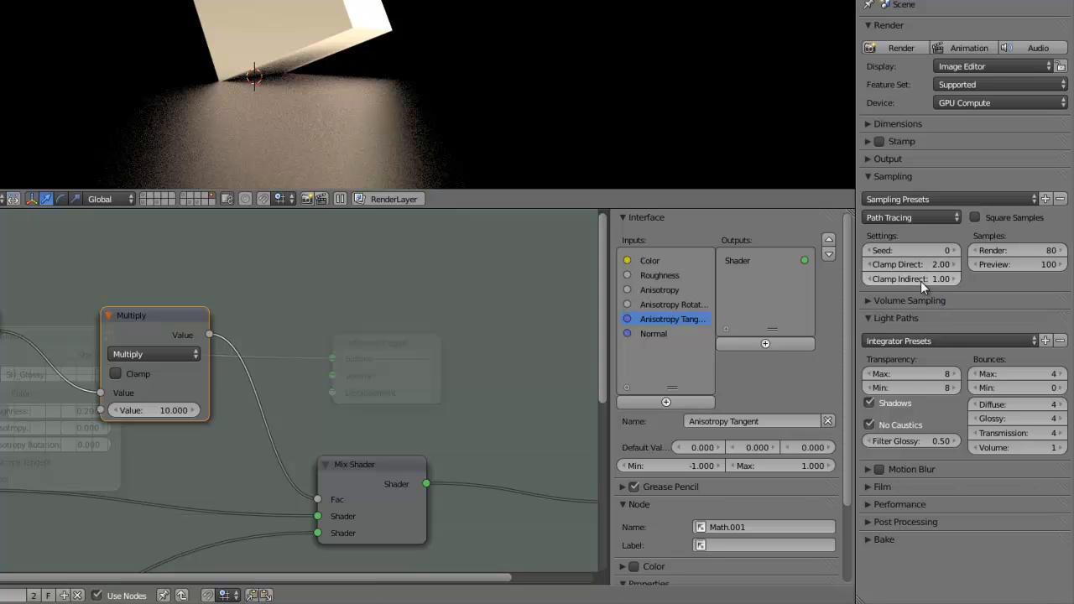
# - Collapse the Sampling render settings and reset the Multiply node's second value to 0
pyautogui.click(891, 175)
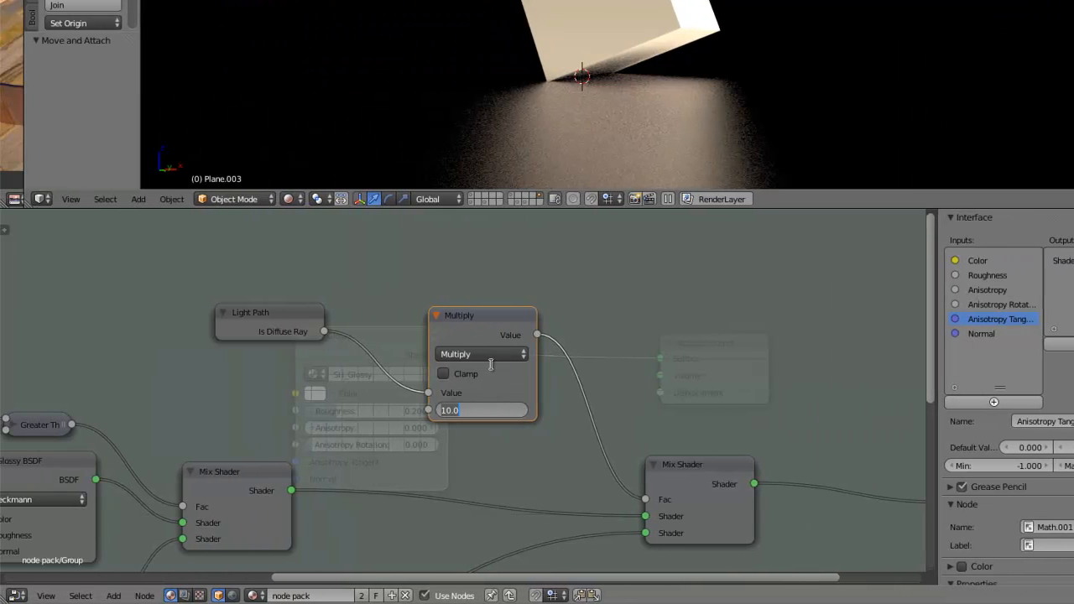
pyautogui.scroll(-4, 492, 364)
pyautogui.moveTo(472, 373); pyautogui.dragTo(732, 334, button='middle')
pyautogui.moveTo(746, 357); pyautogui.dragTo(699, 361)
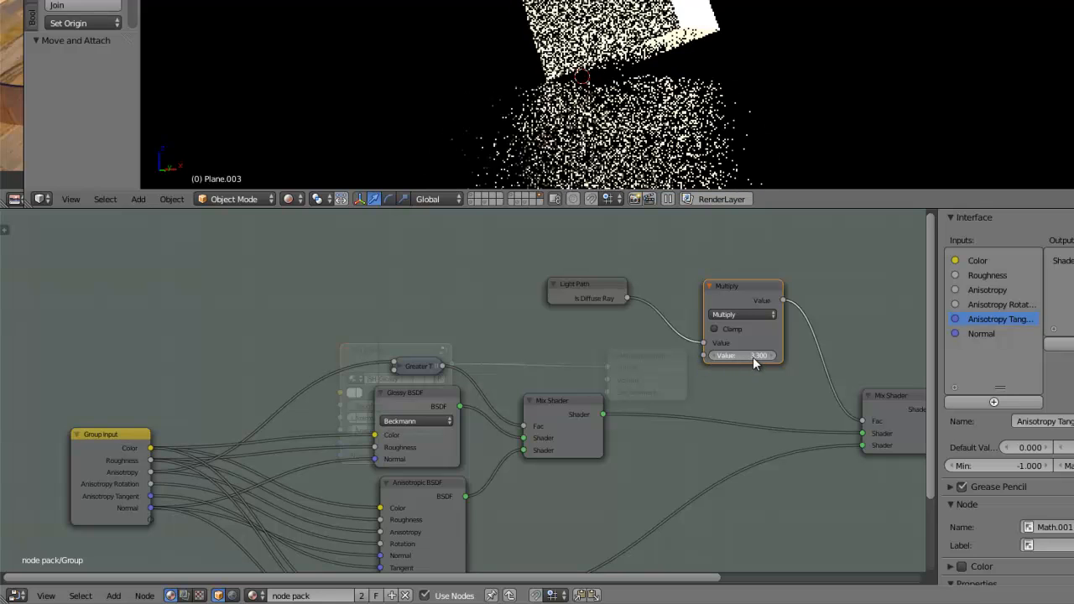
pyautogui.press('BackSpace')
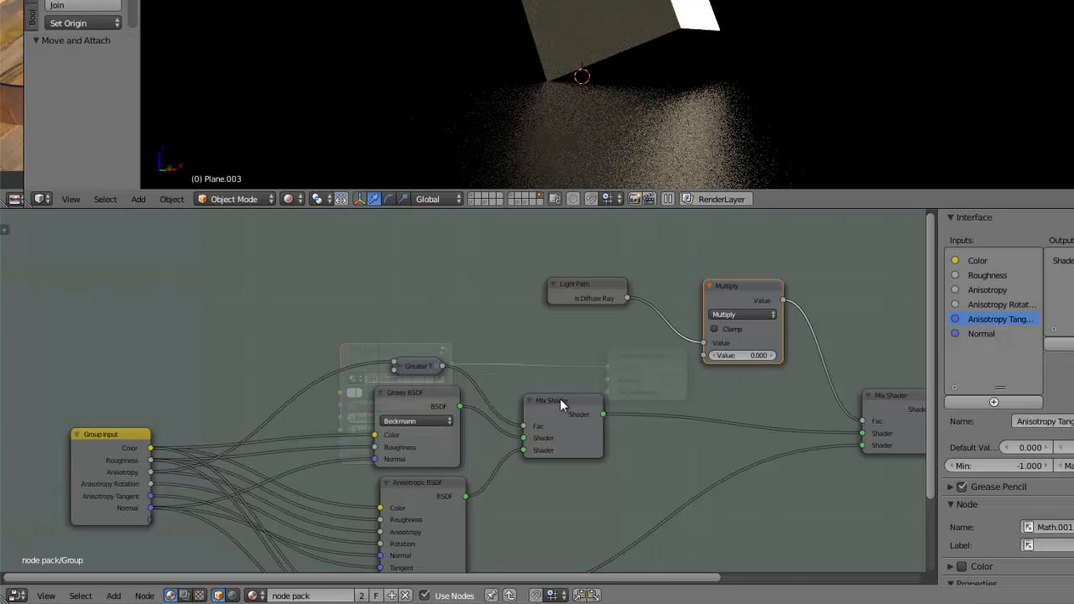
# - Expose the Multiply node's second value as a new Group Input socket and move it above Anisotropy Tangent
pyautogui.scroll(-1, 562, 402)
pyautogui.moveTo(659, 409); pyautogui.dragTo(703, 361, button='middle')
pyautogui.moveTo(710, 315); pyautogui.dragTo(240, 455)
pyautogui.click(1003, 348)
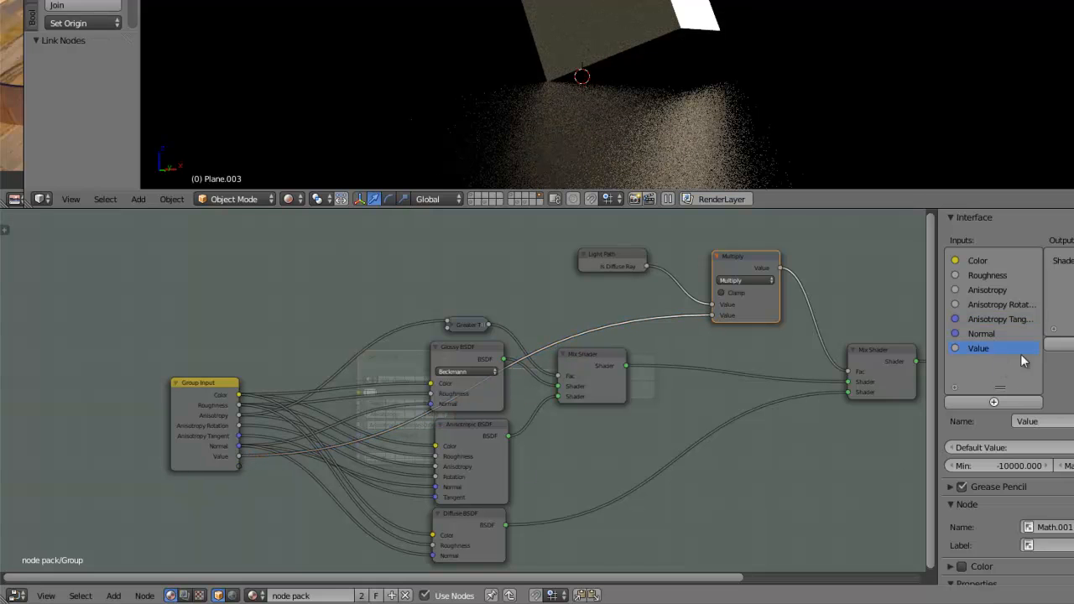
pyautogui.click(1073, 241)
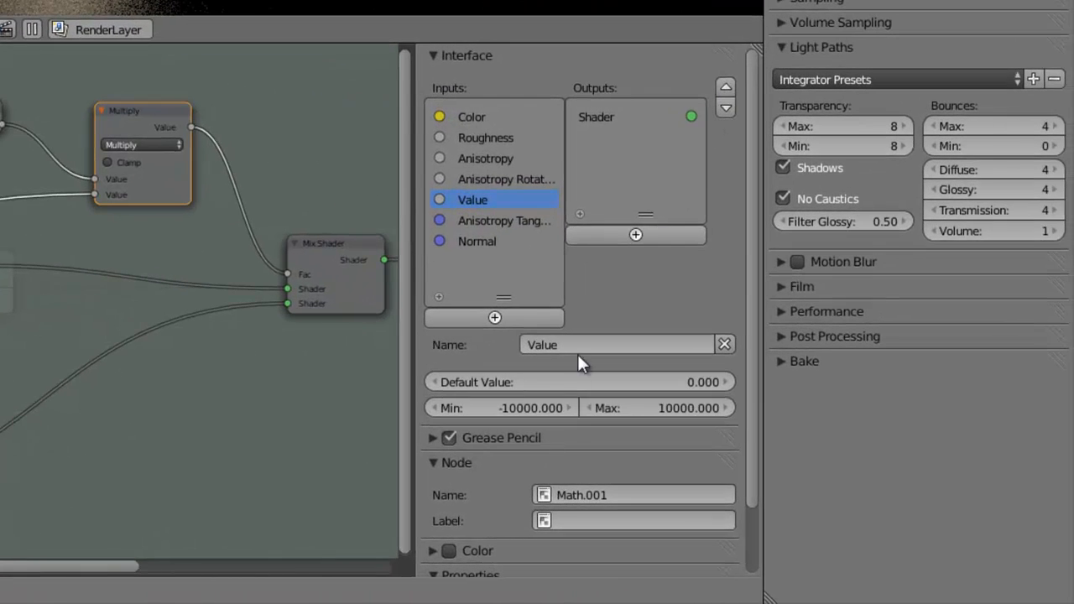
# - Rename the new group input as Diffuse Caustics
pyautogui.click(903, 396)
pyautogui.write('Diffuse C')
pyautogui.write('austics')
pyautogui.press('Return')
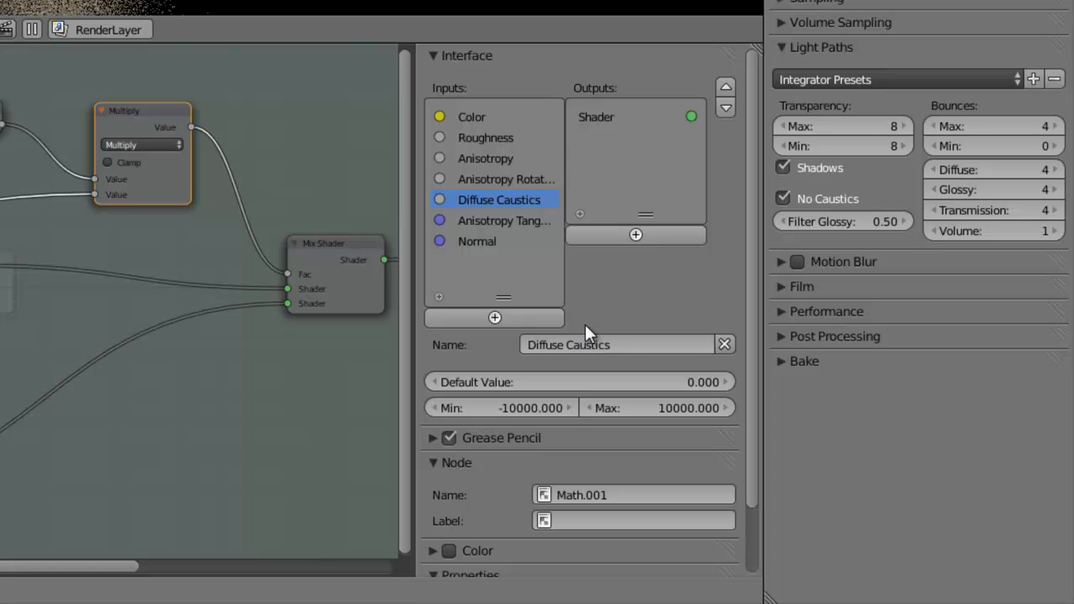
# - Set the Diffuse Caustics input's minimum to 0, maximum to 1 and default value to 0.5
pyautogui.click(506, 403)
pyautogui.write('0')
pyautogui.press('Return')
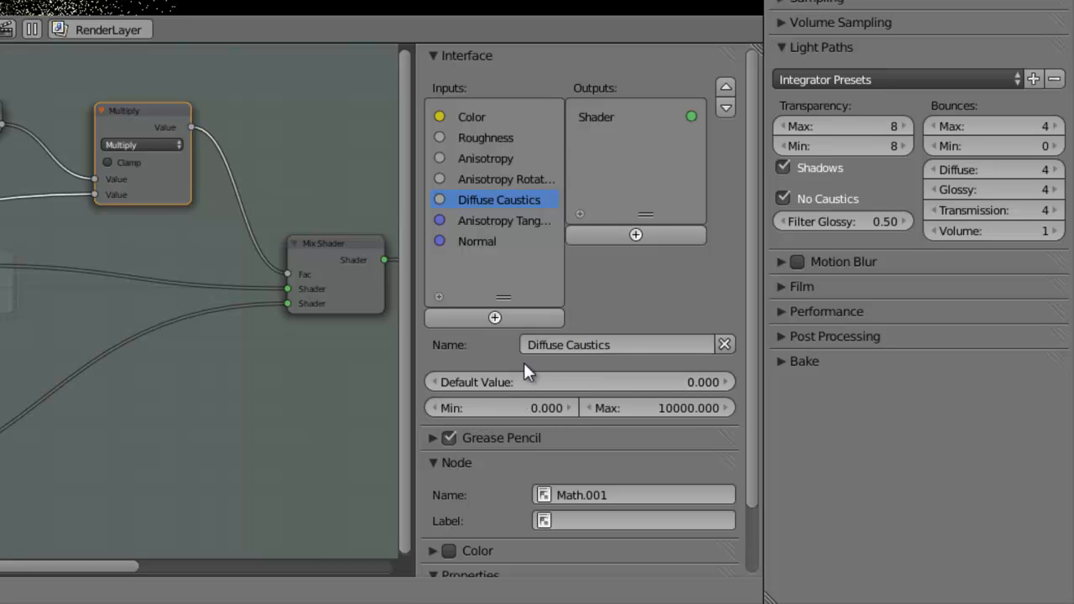
pyautogui.click(630, 406)
pyautogui.write('1')
pyautogui.press('Return')
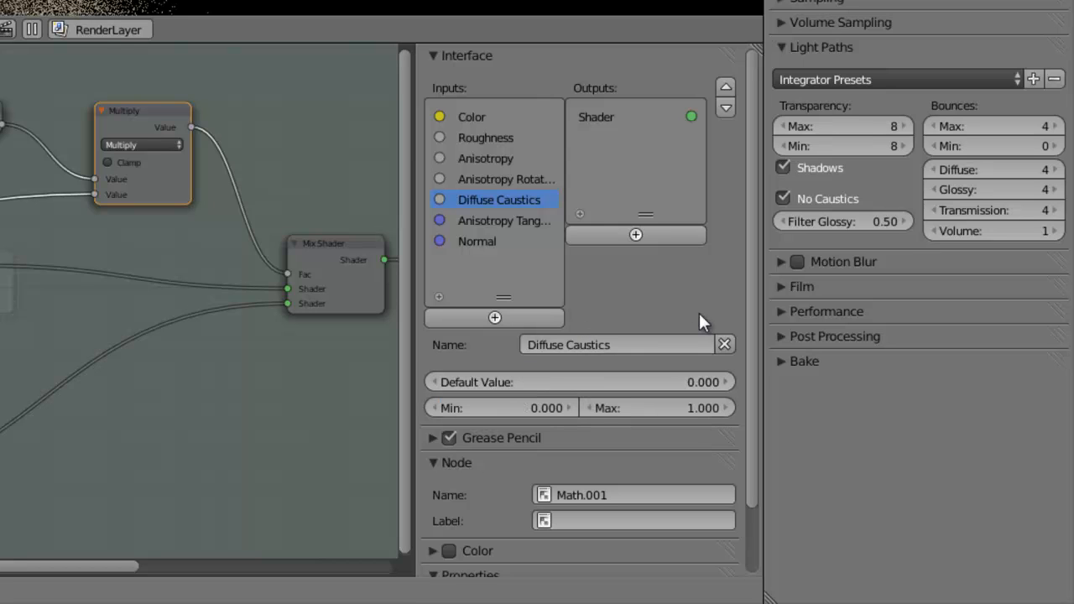
pyautogui.click(577, 382)
pyautogui.write('0.5')
pyautogui.press('Return')
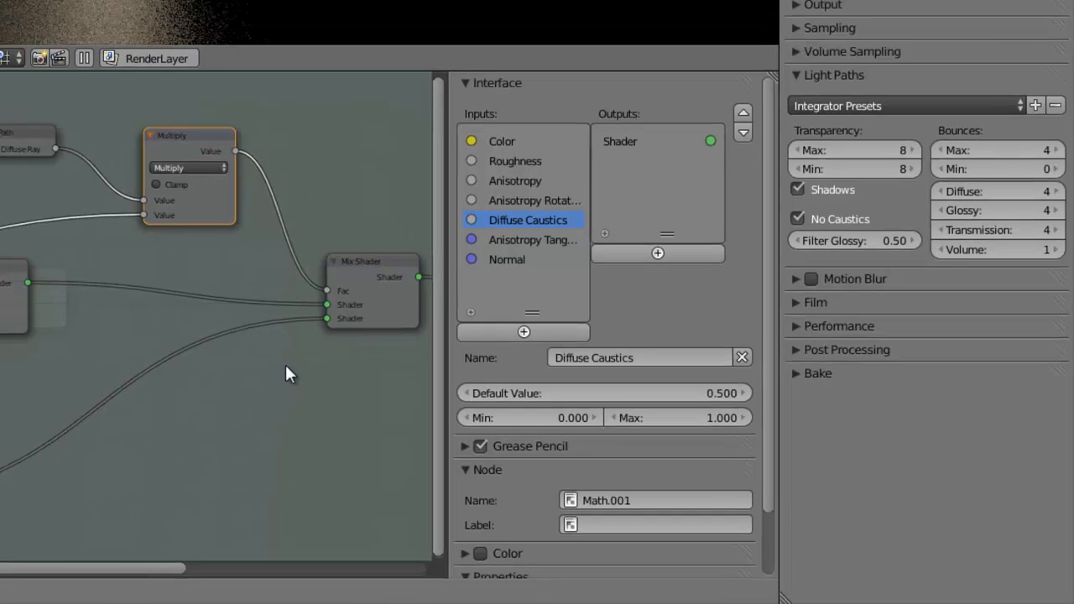
# - Leave group editing and set Diffuse Caustics to 0.5 on the SH_Glossy node
pyautogui.press('Tab')
pyautogui.click(300, 474)
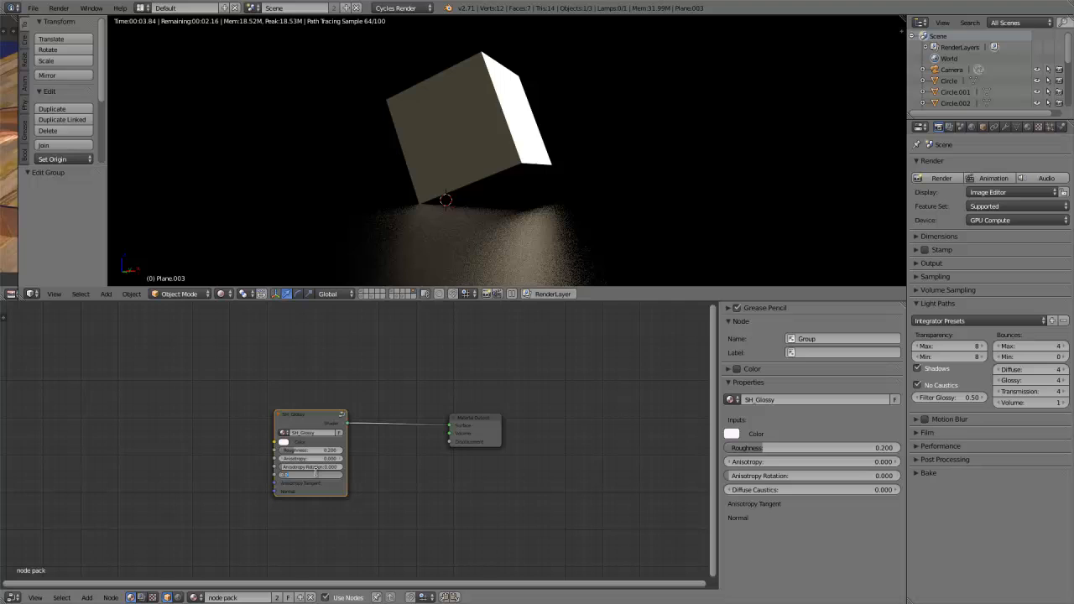
pyautogui.write('0.5')
pyautogui.press('Return')
pyautogui.scroll(2, 317, 476)
pyautogui.scroll(1, 355, 436)
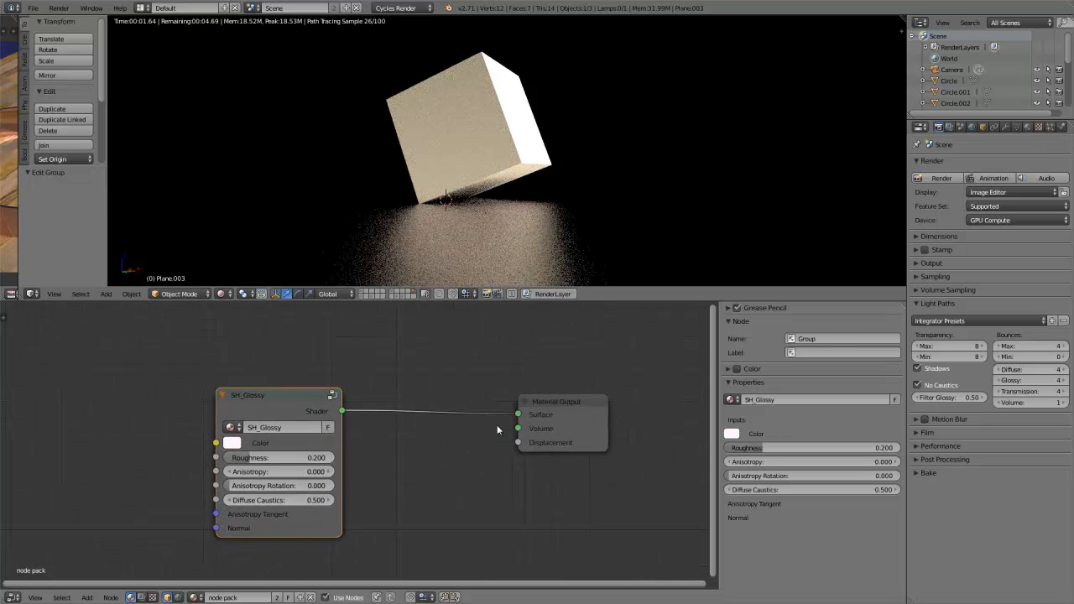
# - Align the Material Output node with the SH_Glossy output and set the group's Anisotropy to 1
pyautogui.click(550, 410)
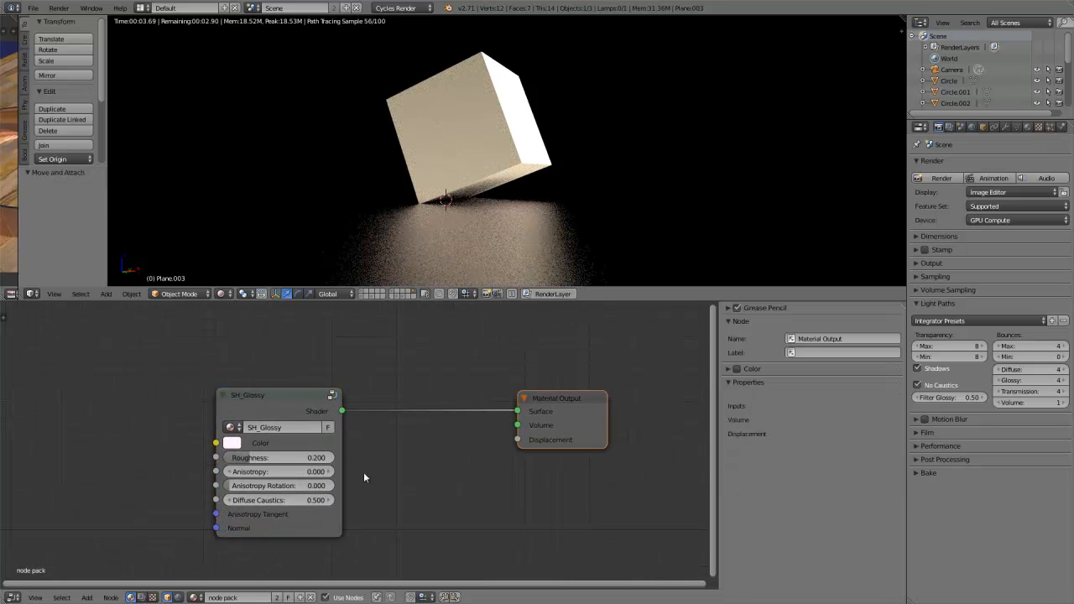
pyautogui.moveTo(277, 472); pyautogui.dragTo(311, 473)
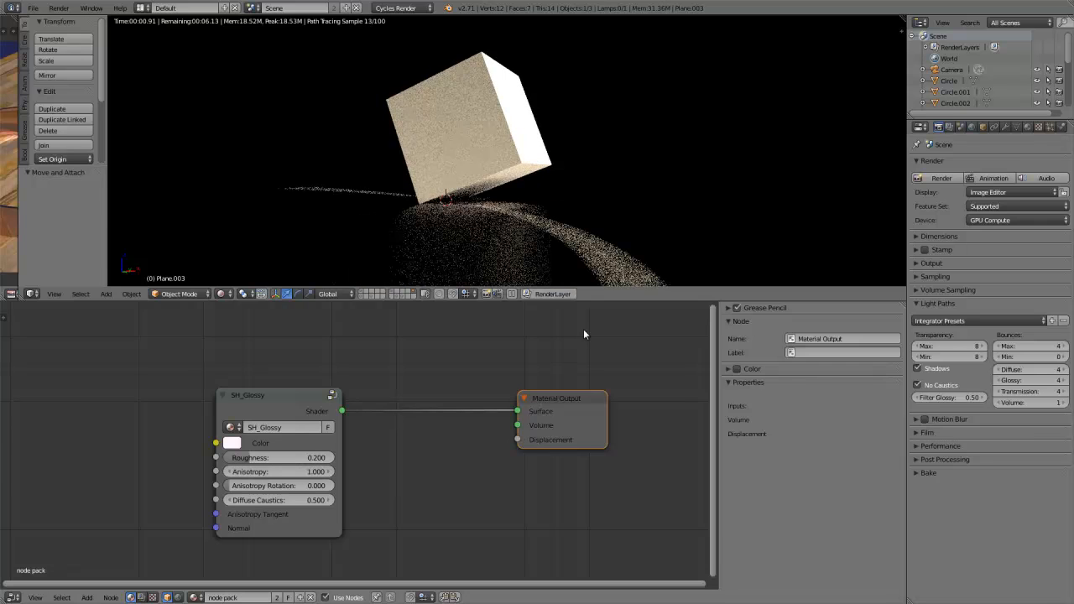